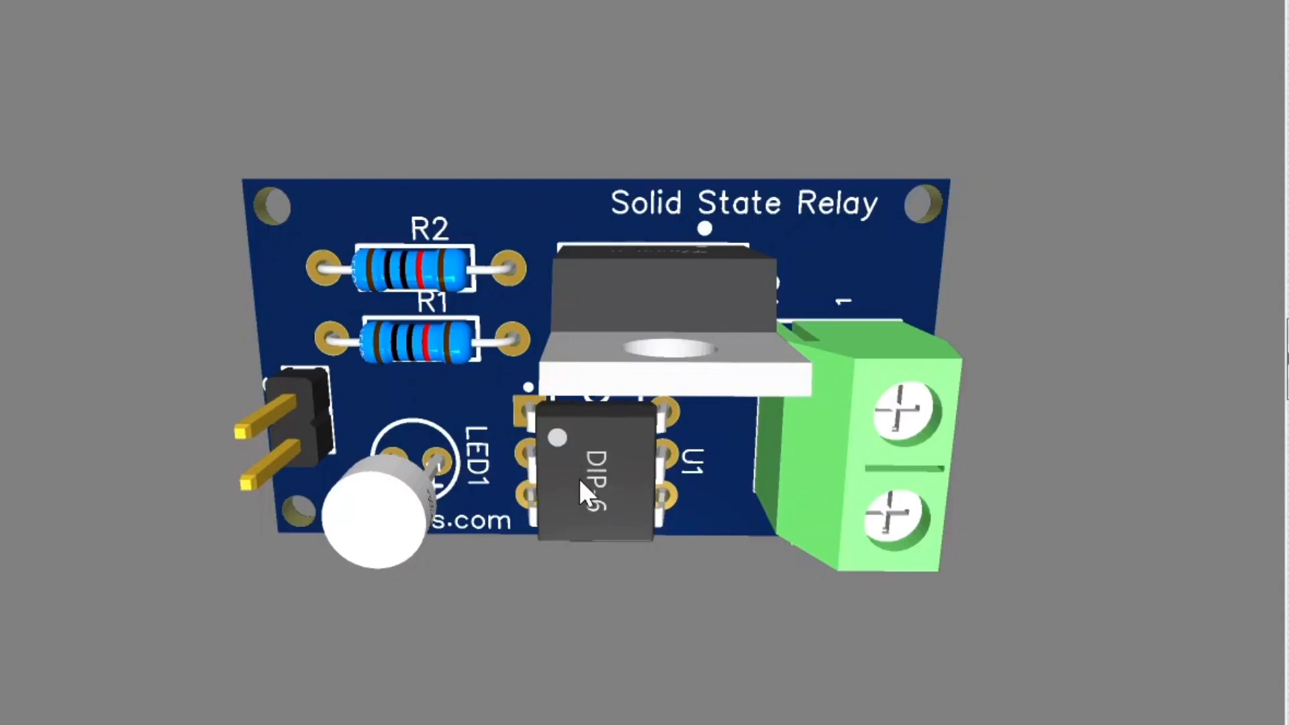
shift+right_drag(606, 475, 604, 421)
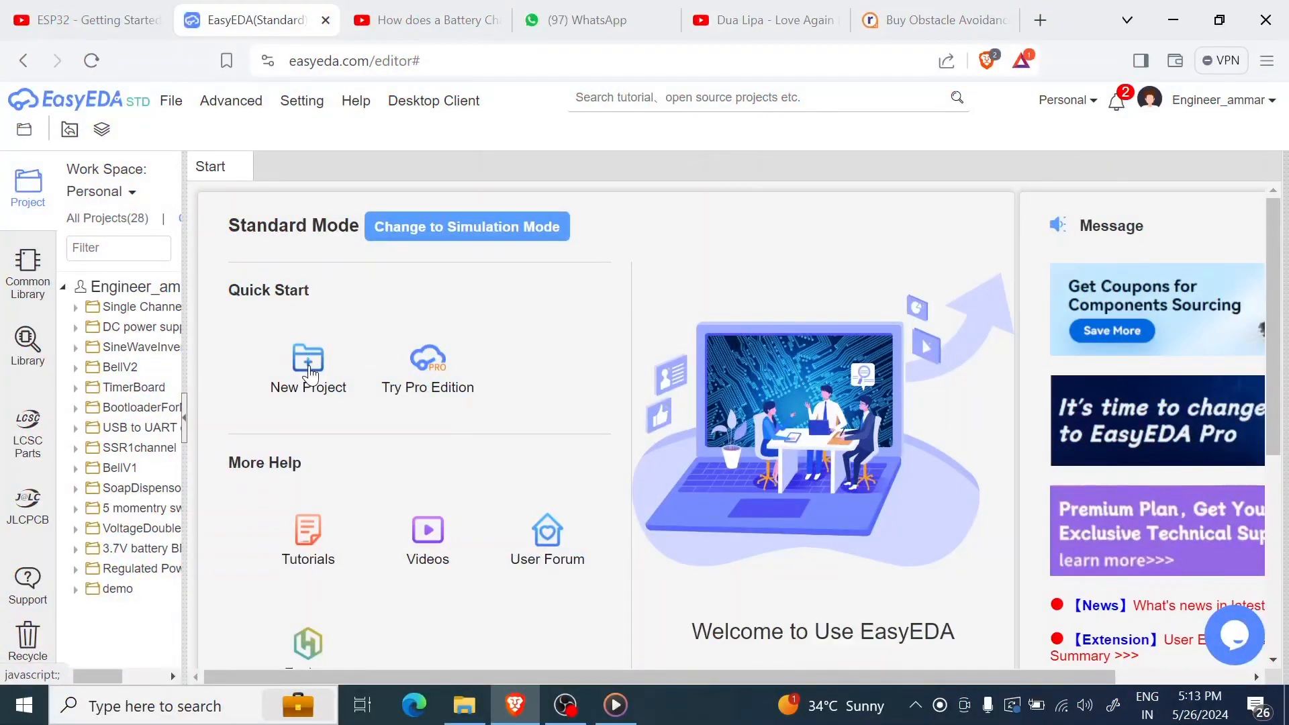
Create and save a new project titled "Solid state relay".
click(310, 368)
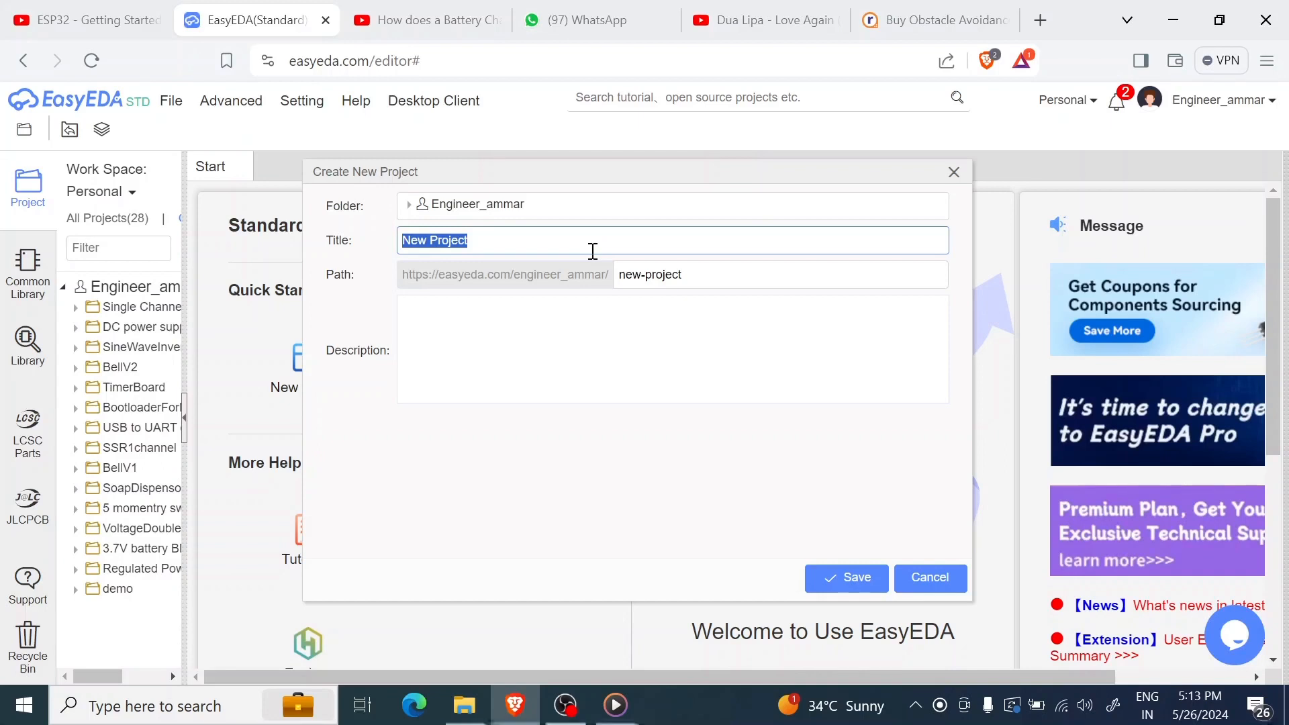
text(Solid state relay)
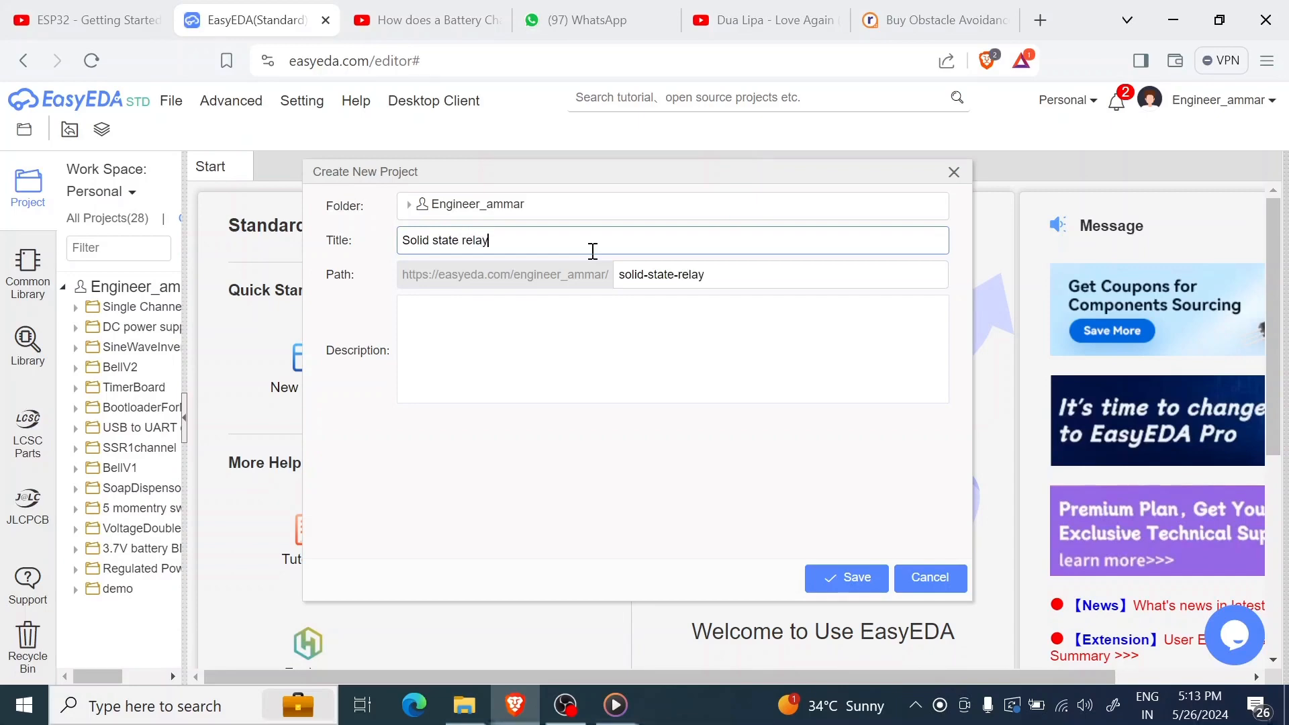
click(845, 581)
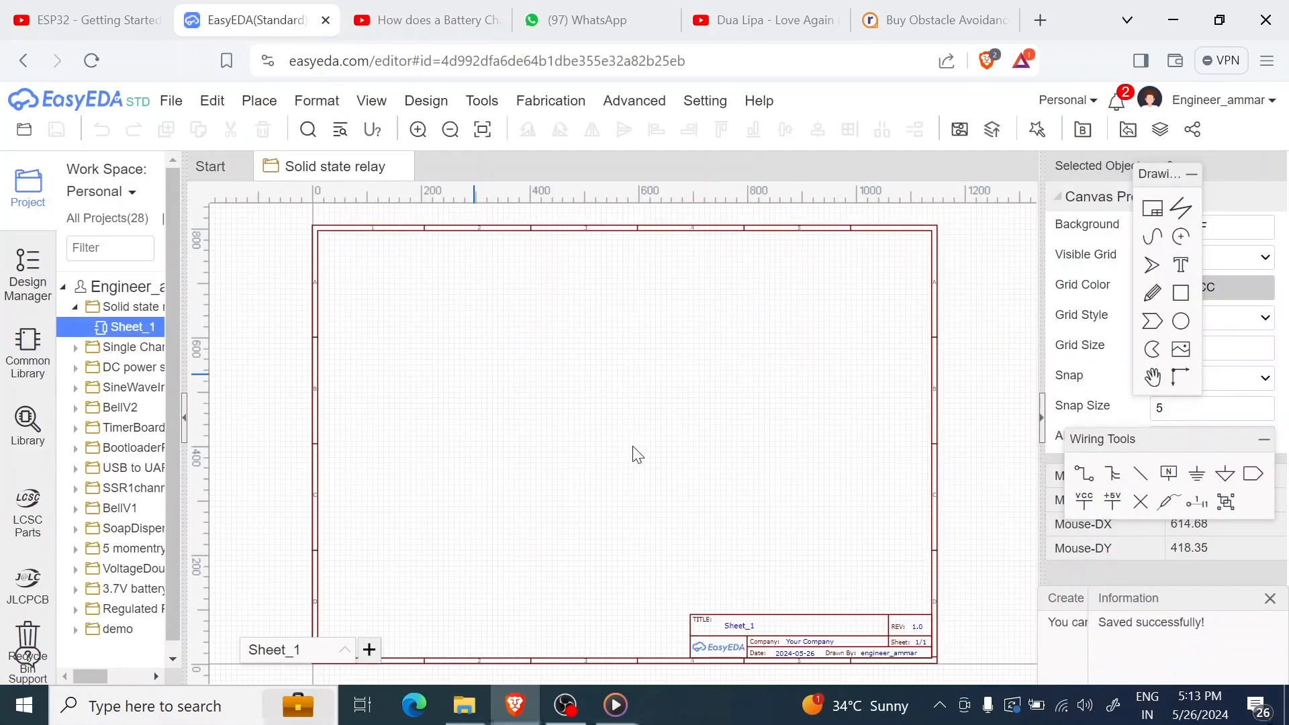
Search the component library for "moc3021".
click(7, 442)
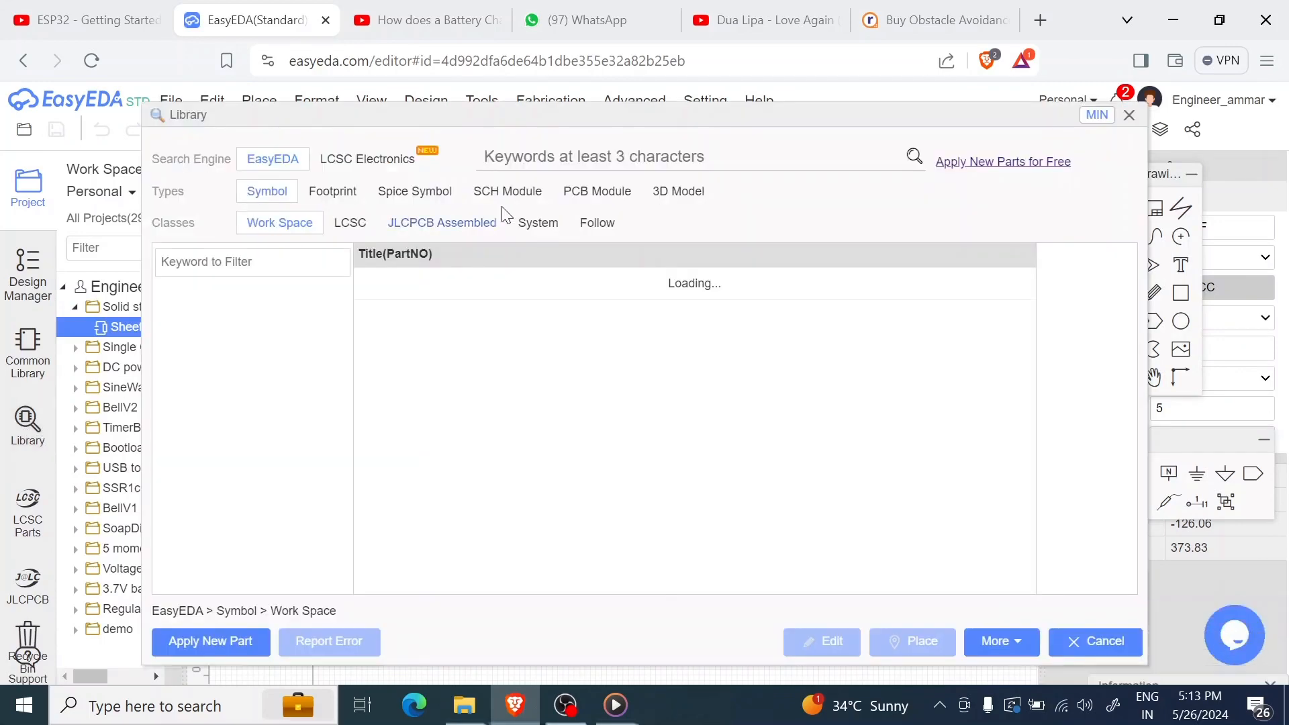
click(523, 150)
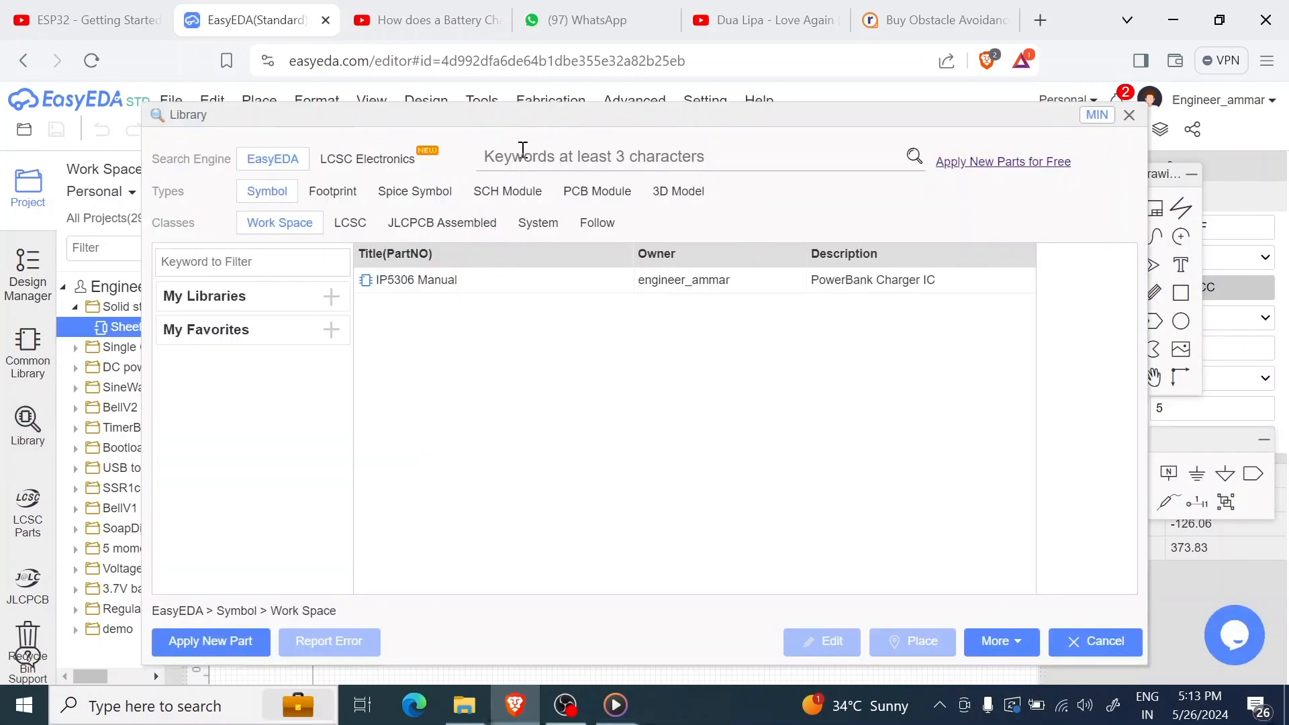
text(moc3021)
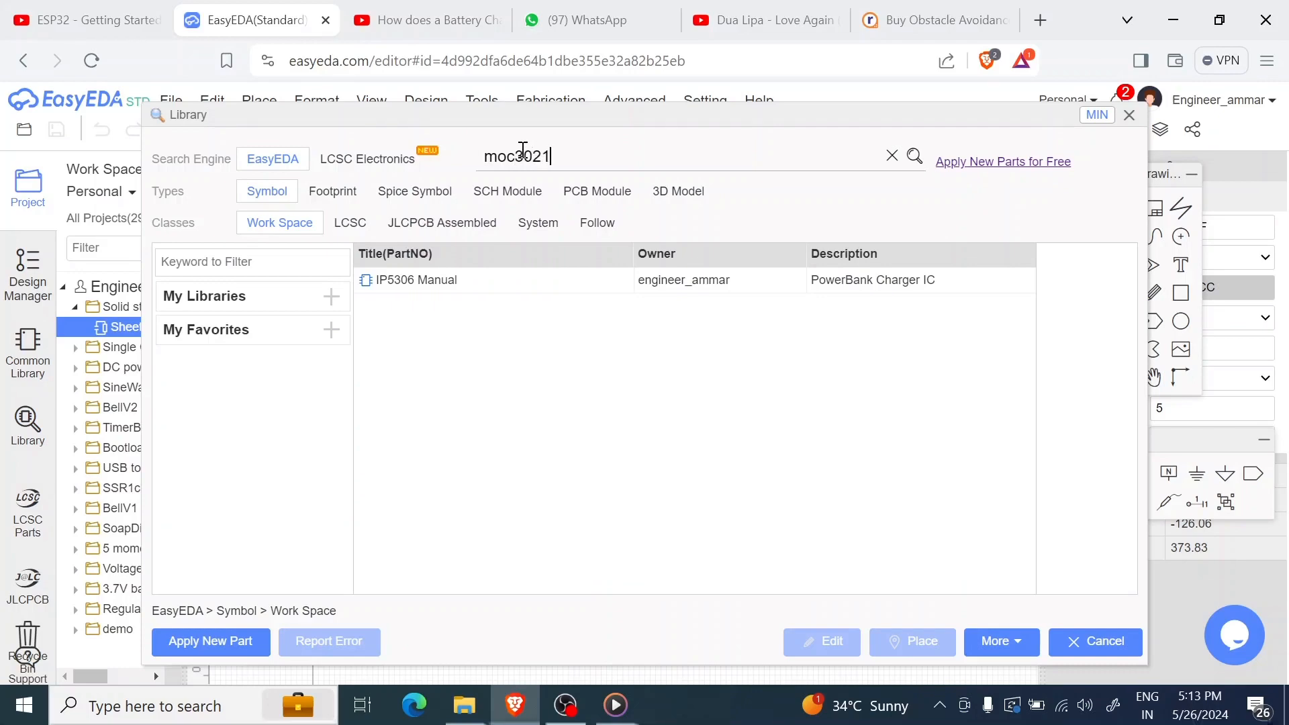
key(Return)
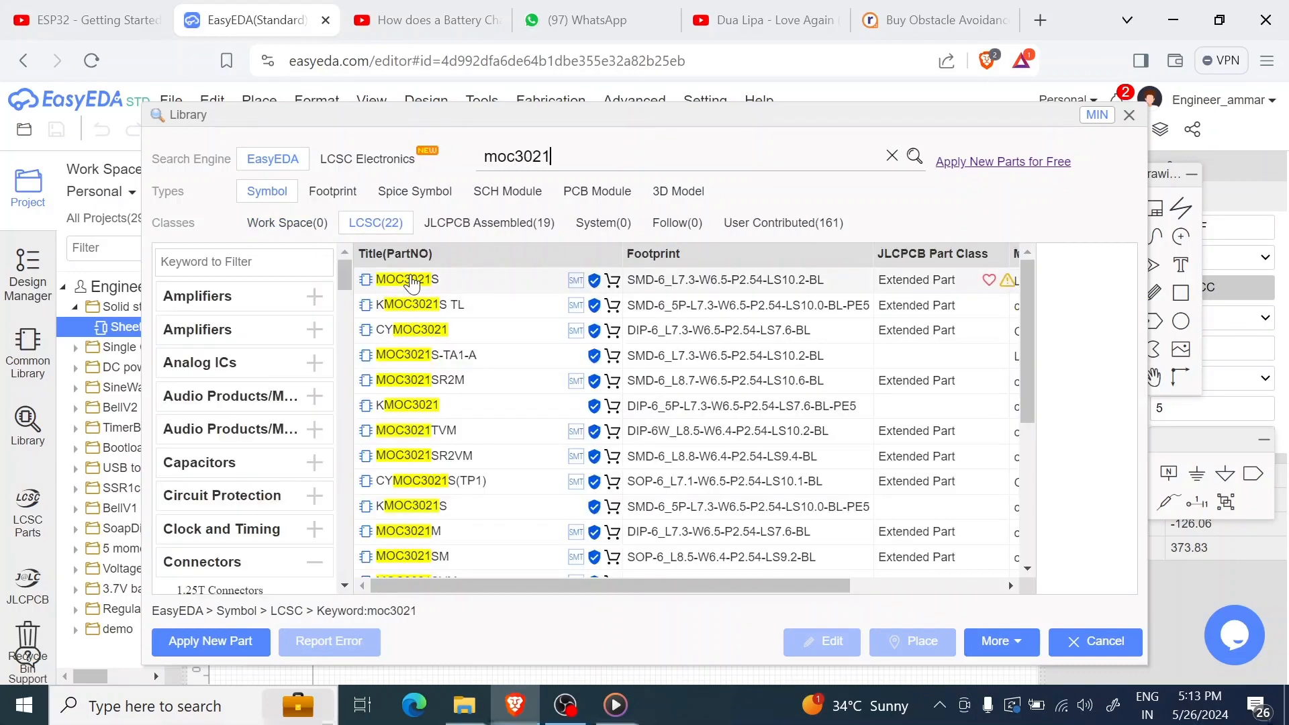
Compare the MOC3021 variants and place one CYMOC3021 optocoupler with the DIP-6 footprint near the middle of the sheet.
click(412, 282)
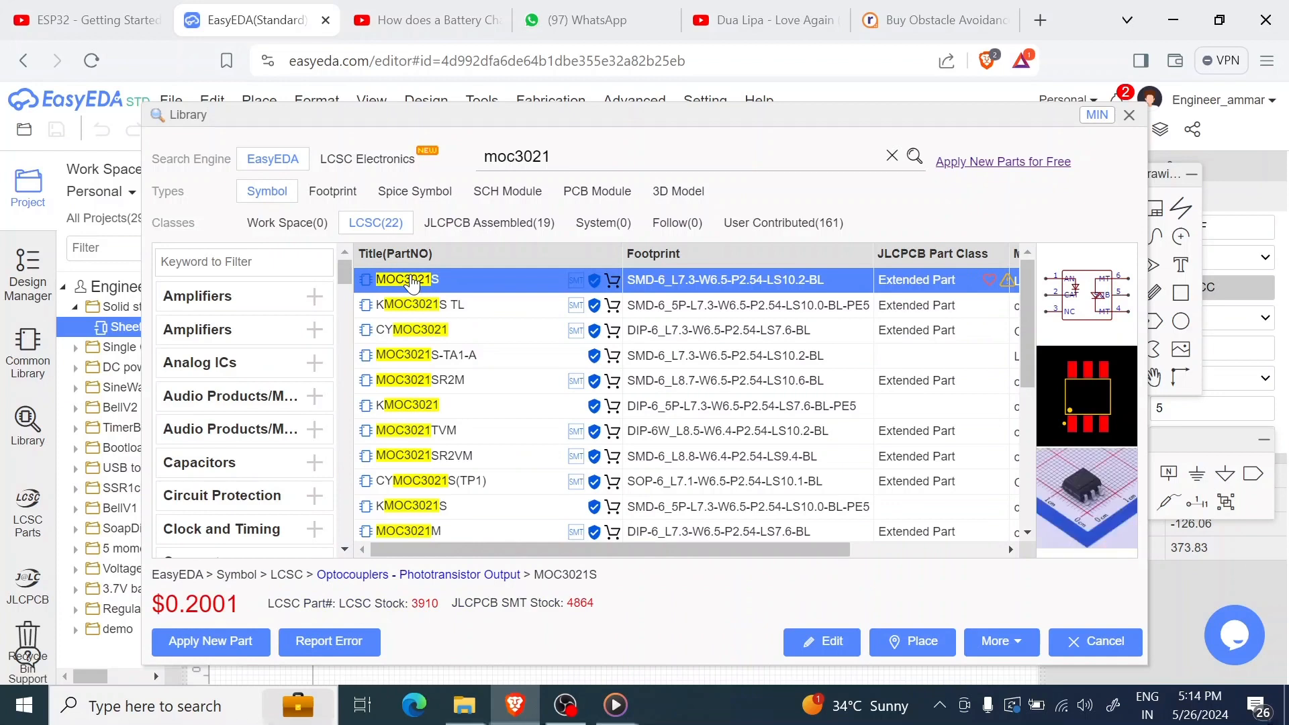
click(414, 306)
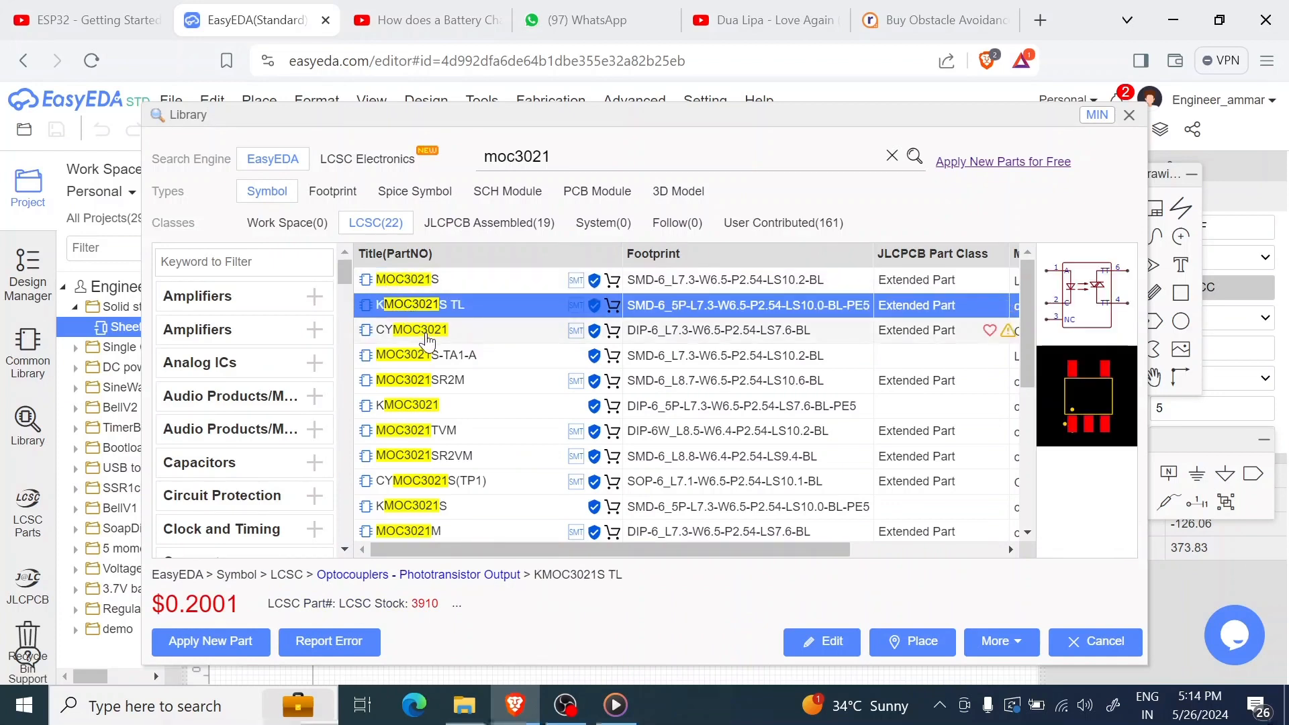
click(427, 333)
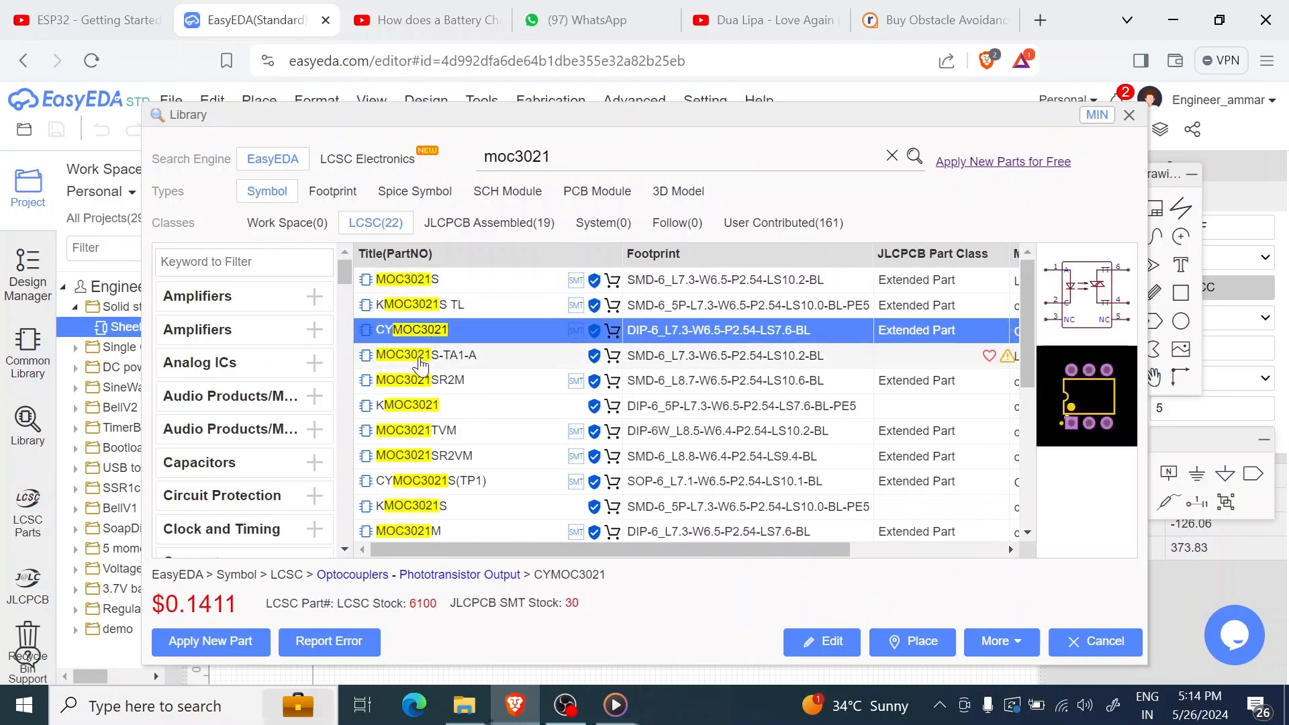
double_click(427, 332)
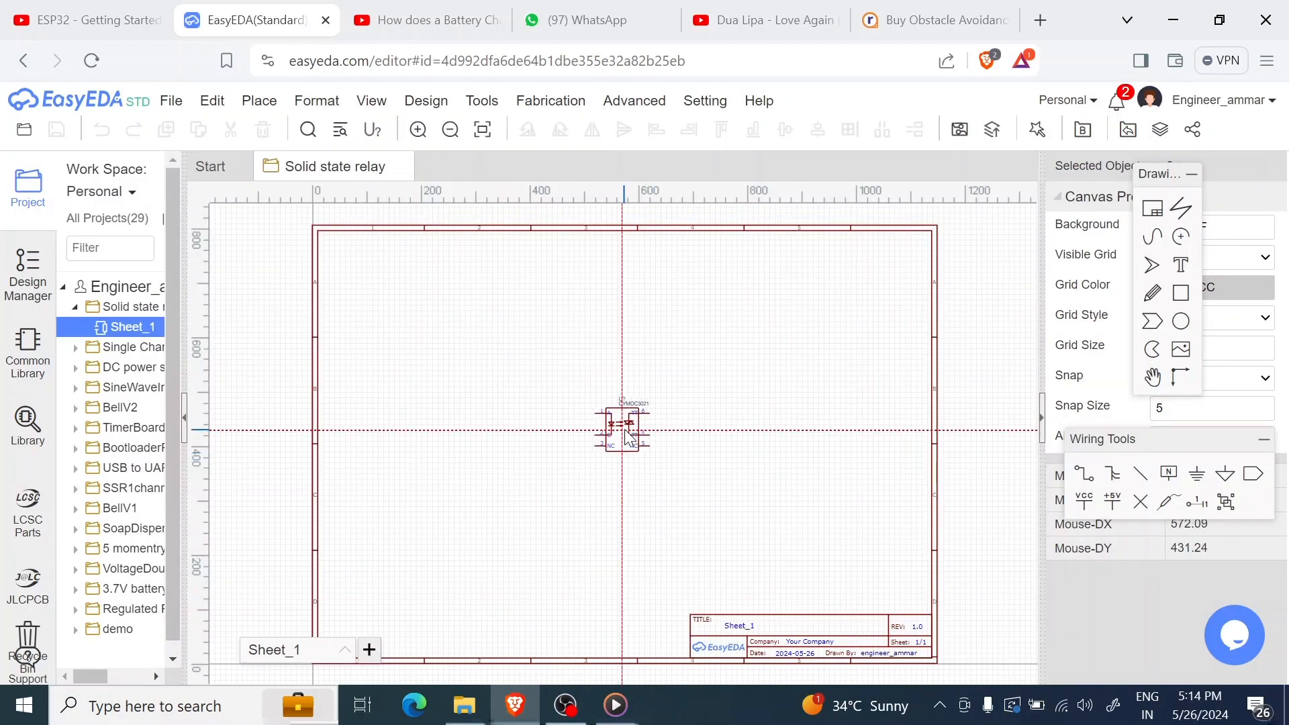
scroll(627, 436, up, 1)
scroll(628, 437, up, 1)
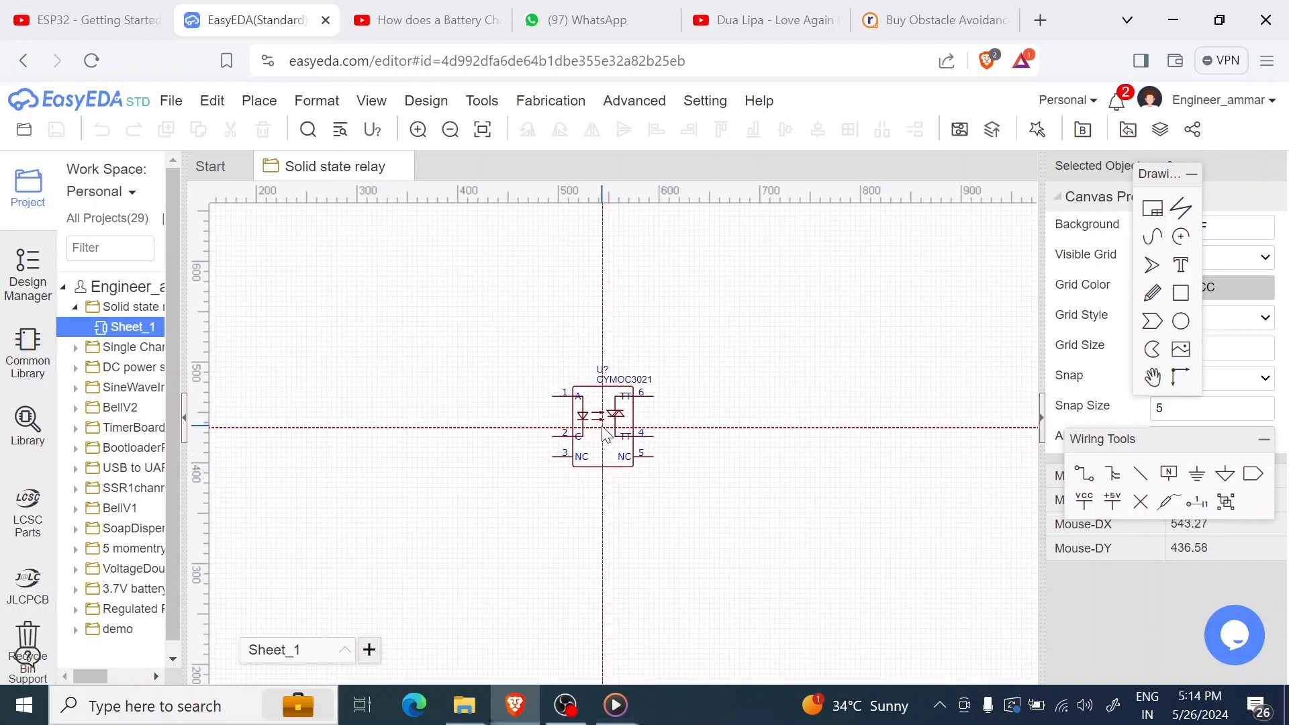
click(604, 434)
key(Escape)
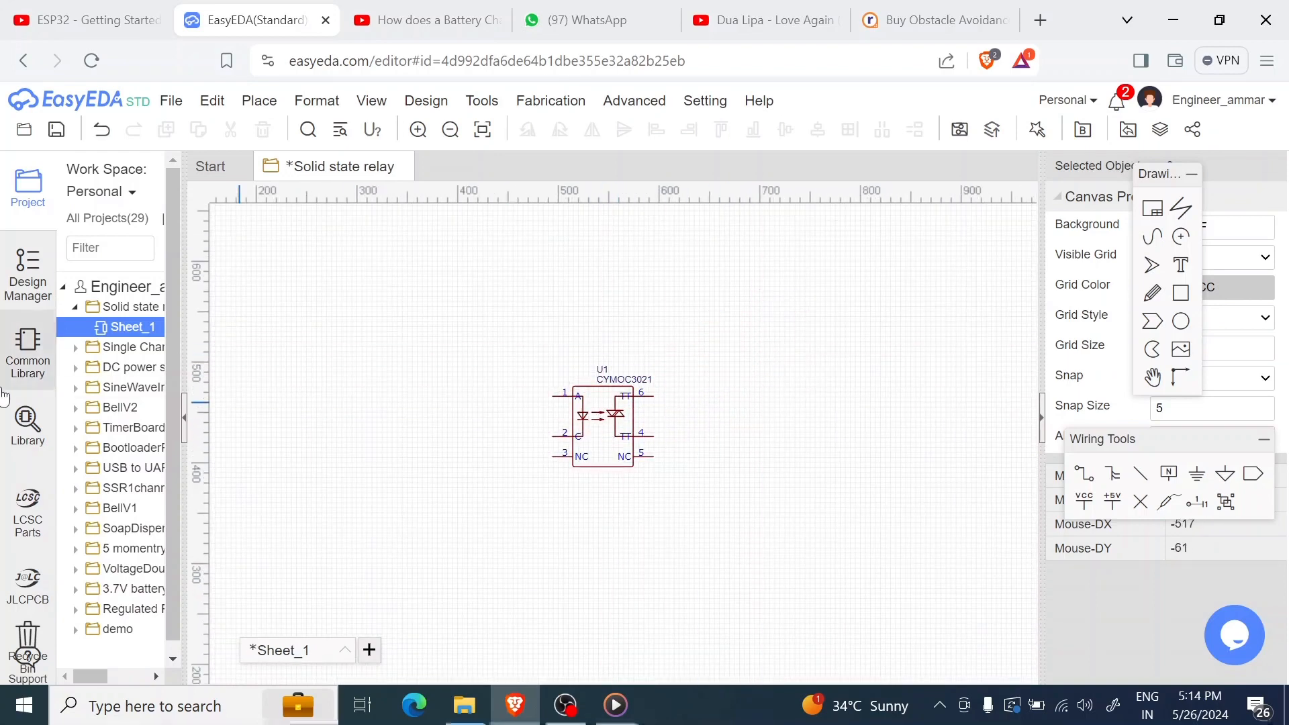
Search the component library for "BT136" in place of the previous keyword.
click(25, 428)
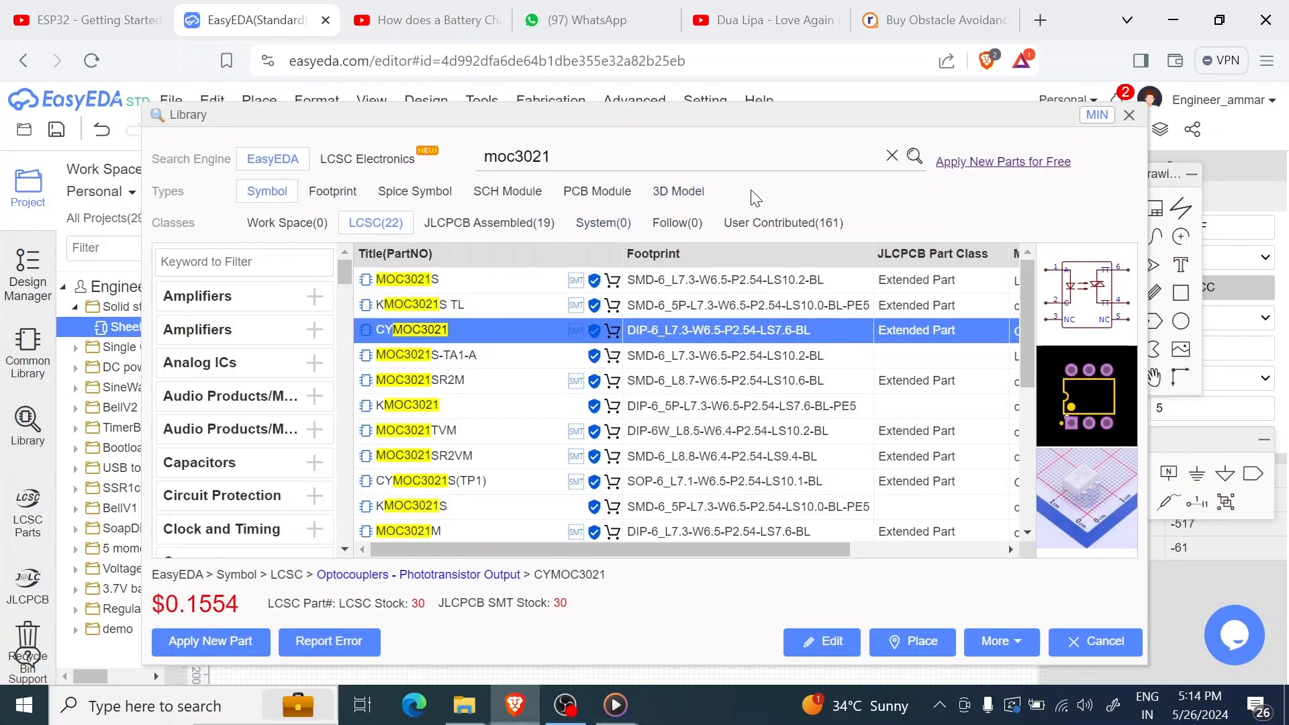
click(893, 157)
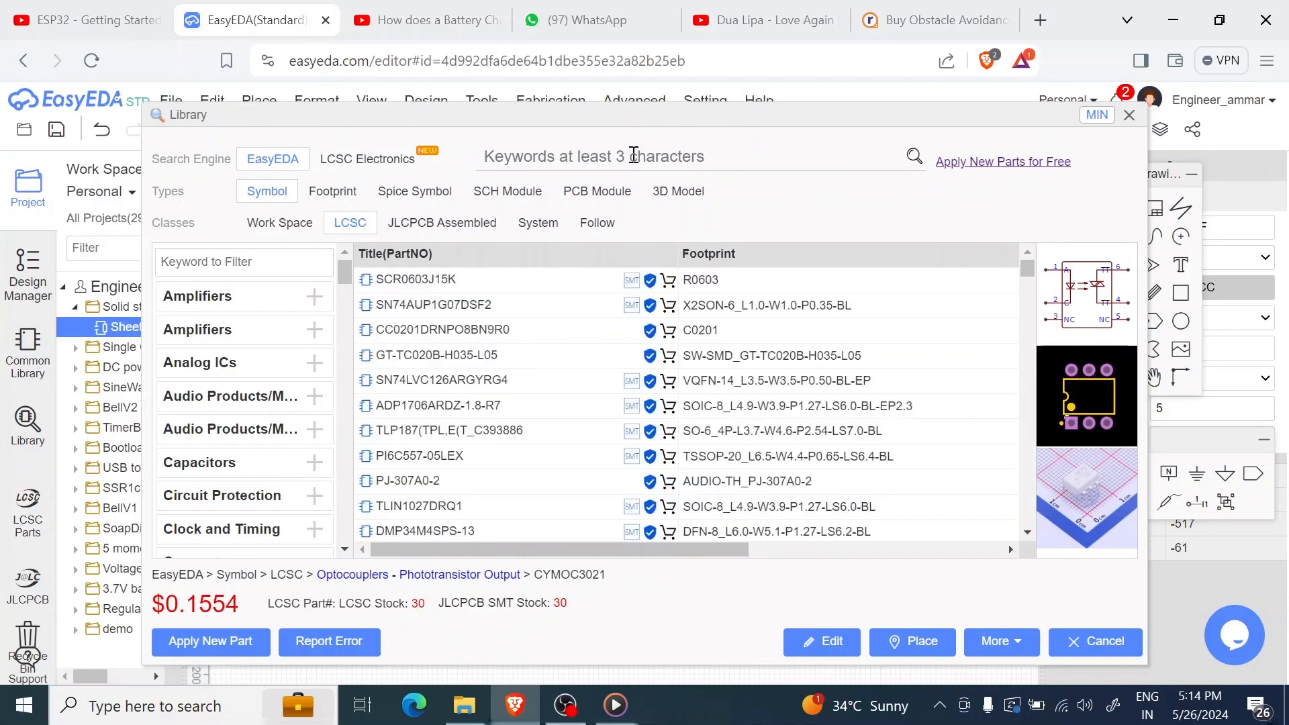
text(BT13)
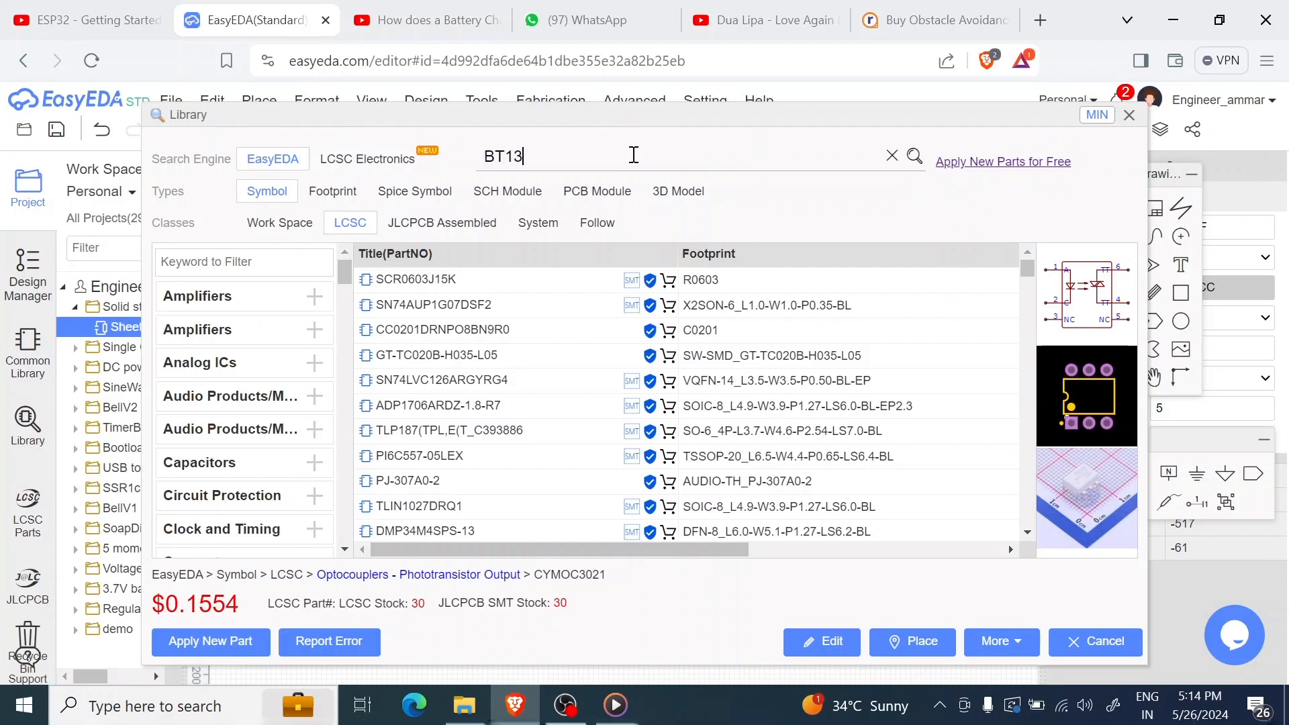
text(6)
key(Return)
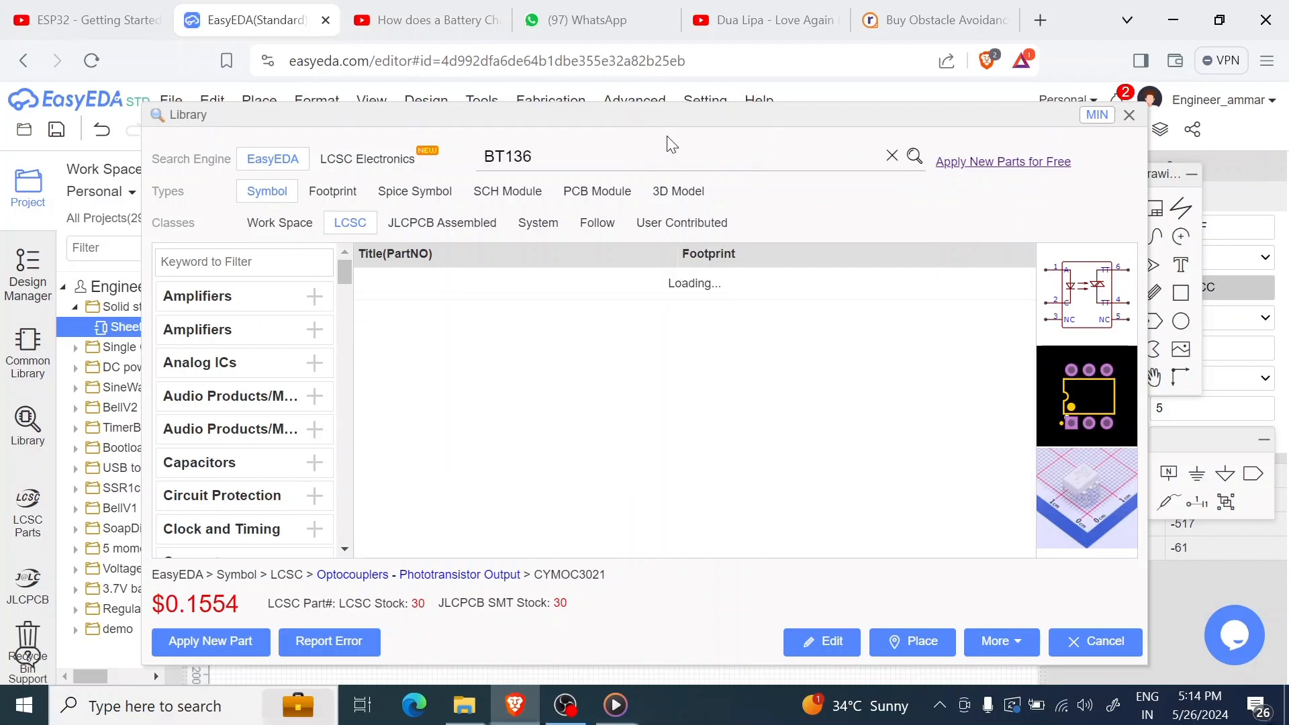
Compare the BT136 variants and place one BT136-600D,127 triac with the TO-220-3 footprint to the right of the optocoupler.
click(423, 285)
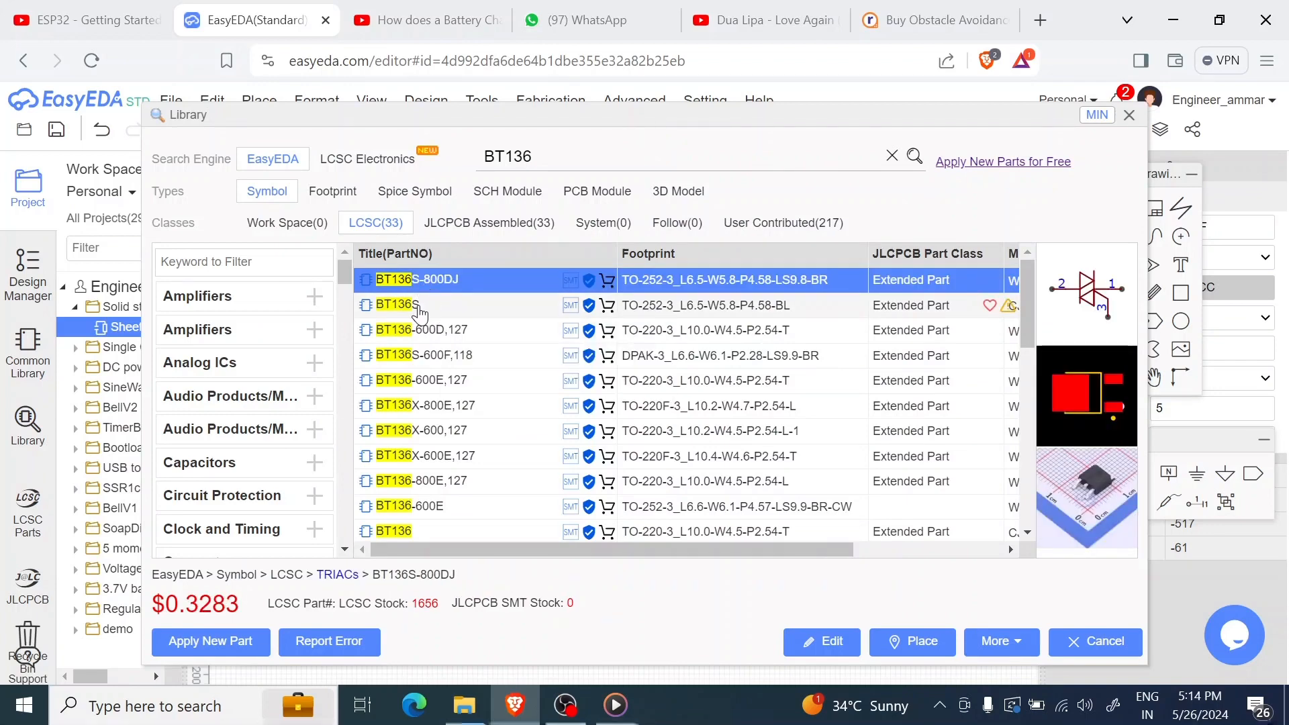
click(420, 309)
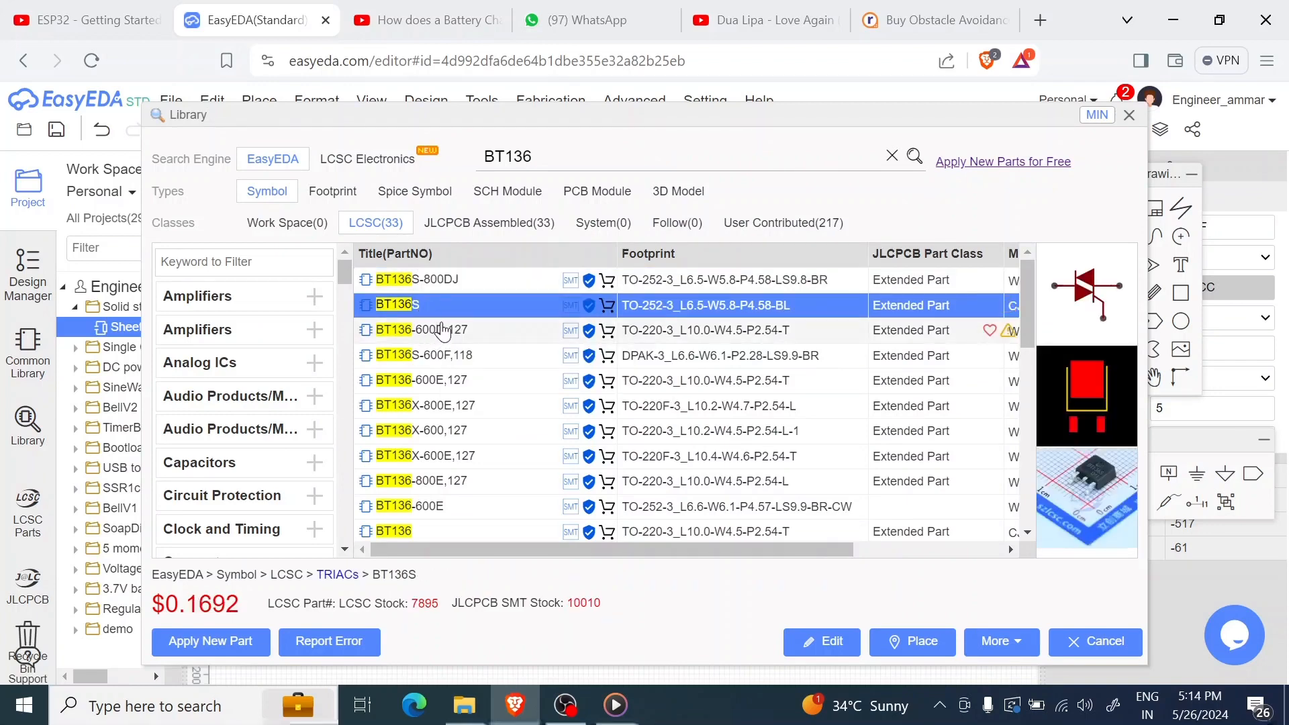
click(437, 336)
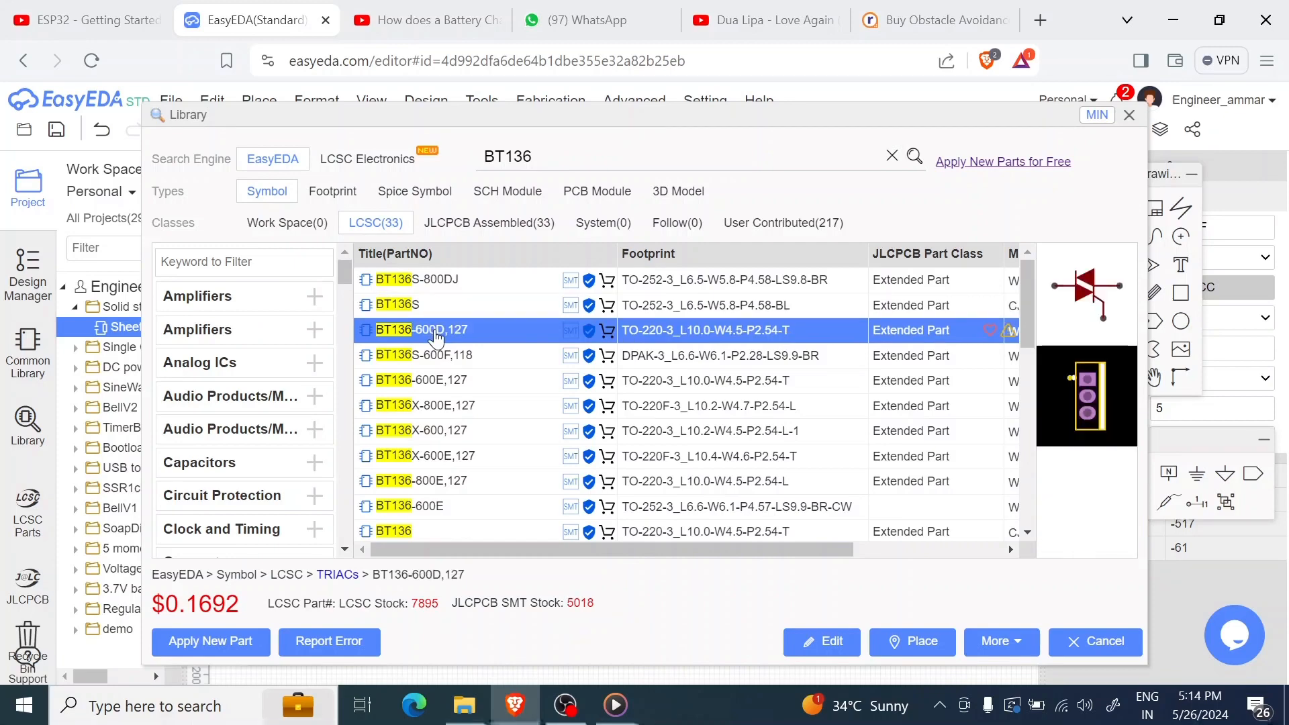
double_click(437, 332)
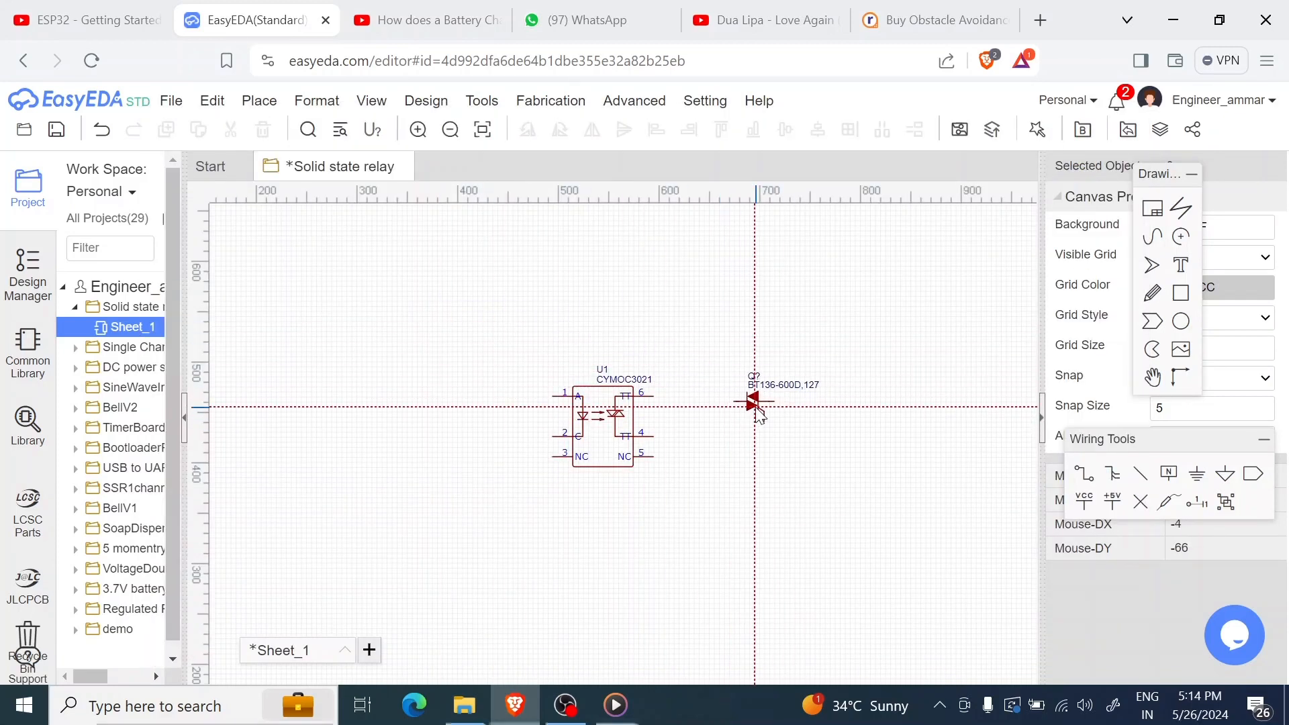
click(760, 414)
key(Escape)
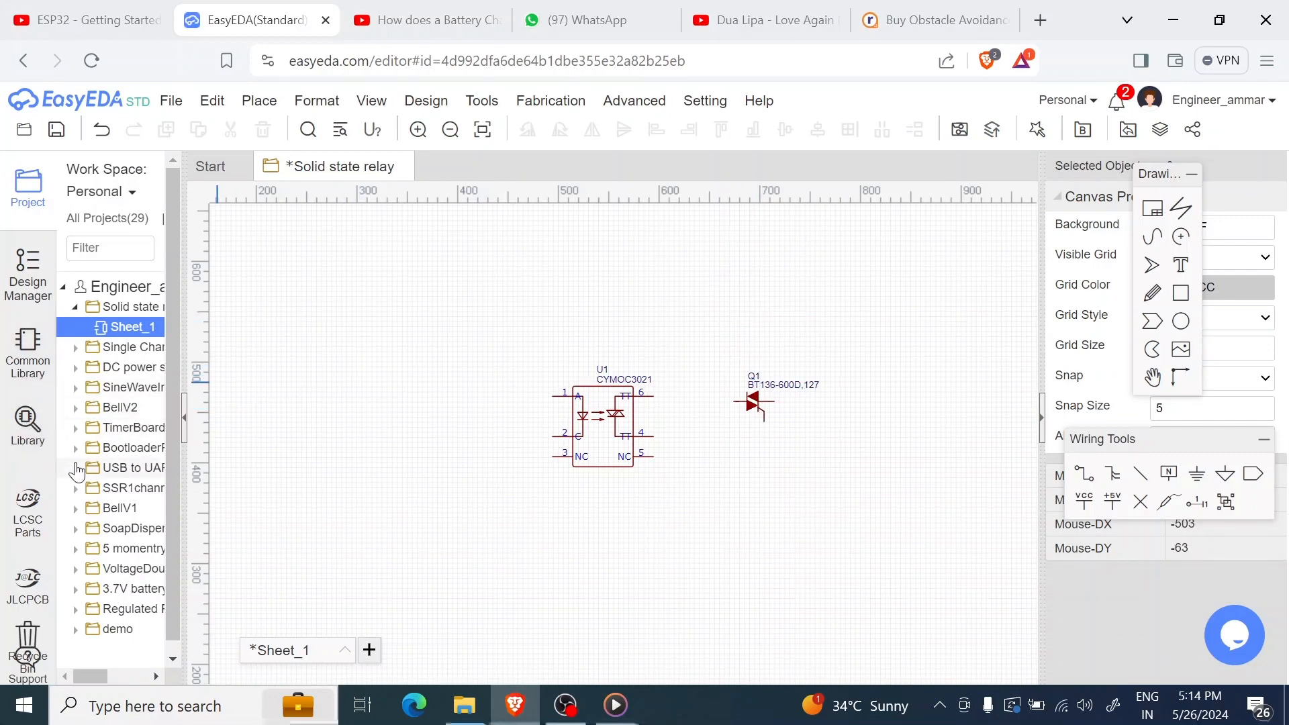
Place a two-pin male header HDR-M-2.54_1x2 to the left of the optocoupler, rotated 180 degrees so its pins face the optocoupler.
click(27, 359)
scroll(84, 482, down, 5)
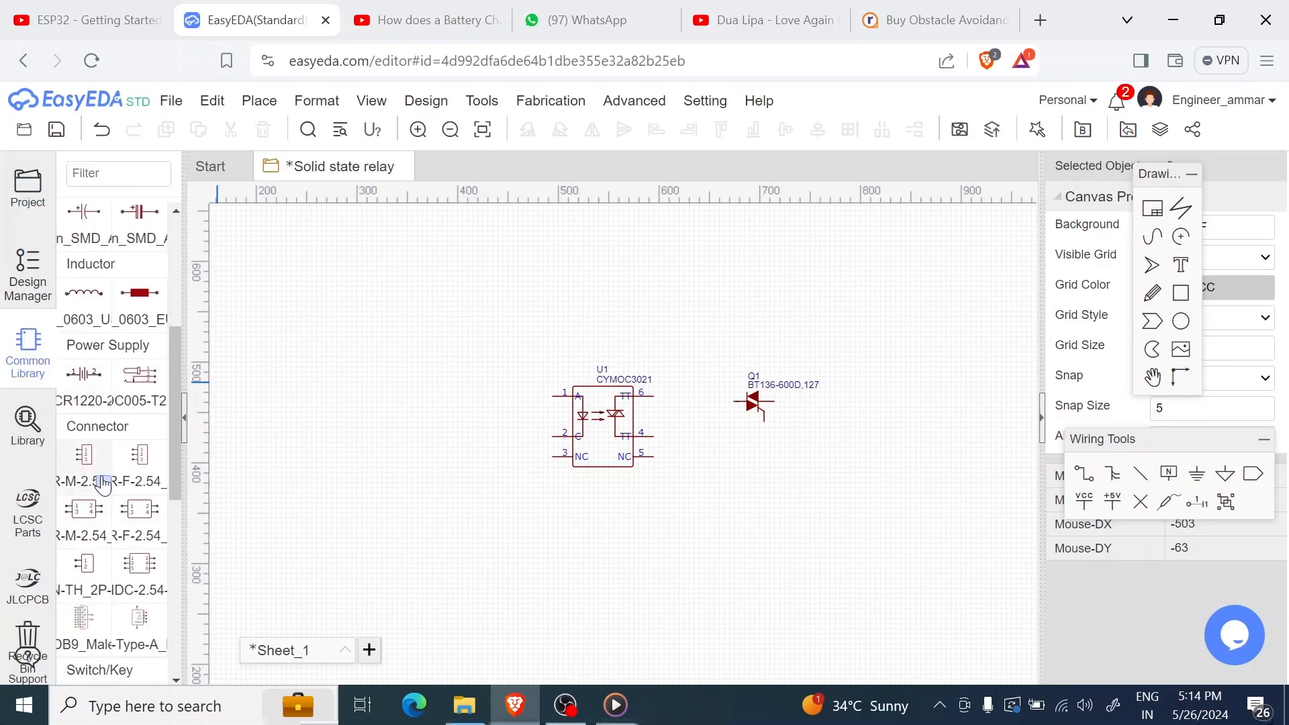
click(104, 484)
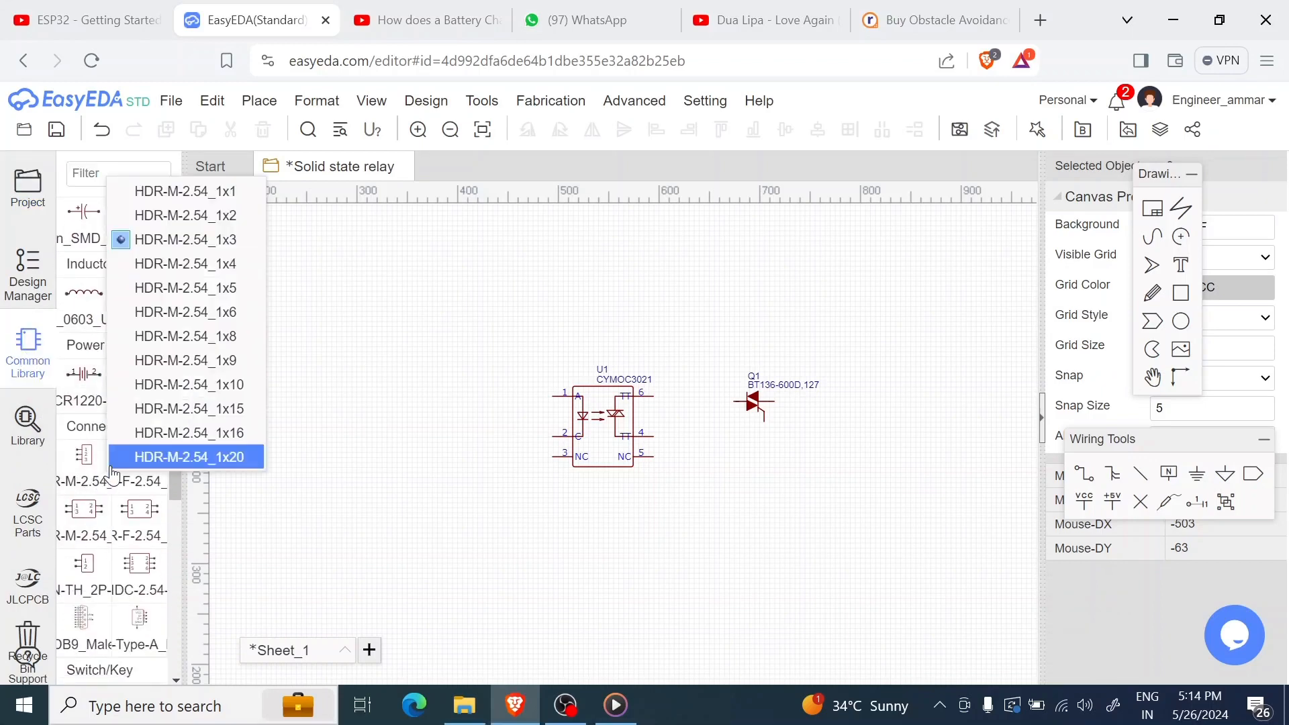
click(145, 215)
click(86, 482)
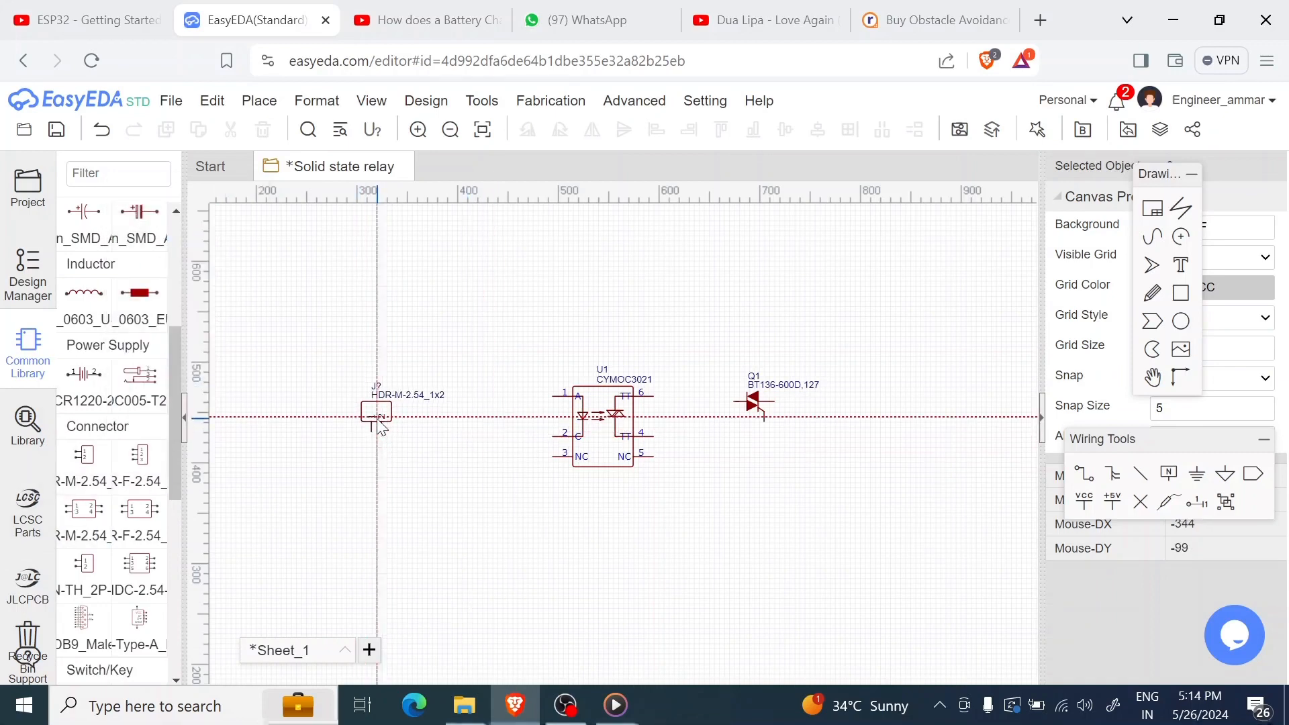
key(space)
key(space)
click(366, 422)
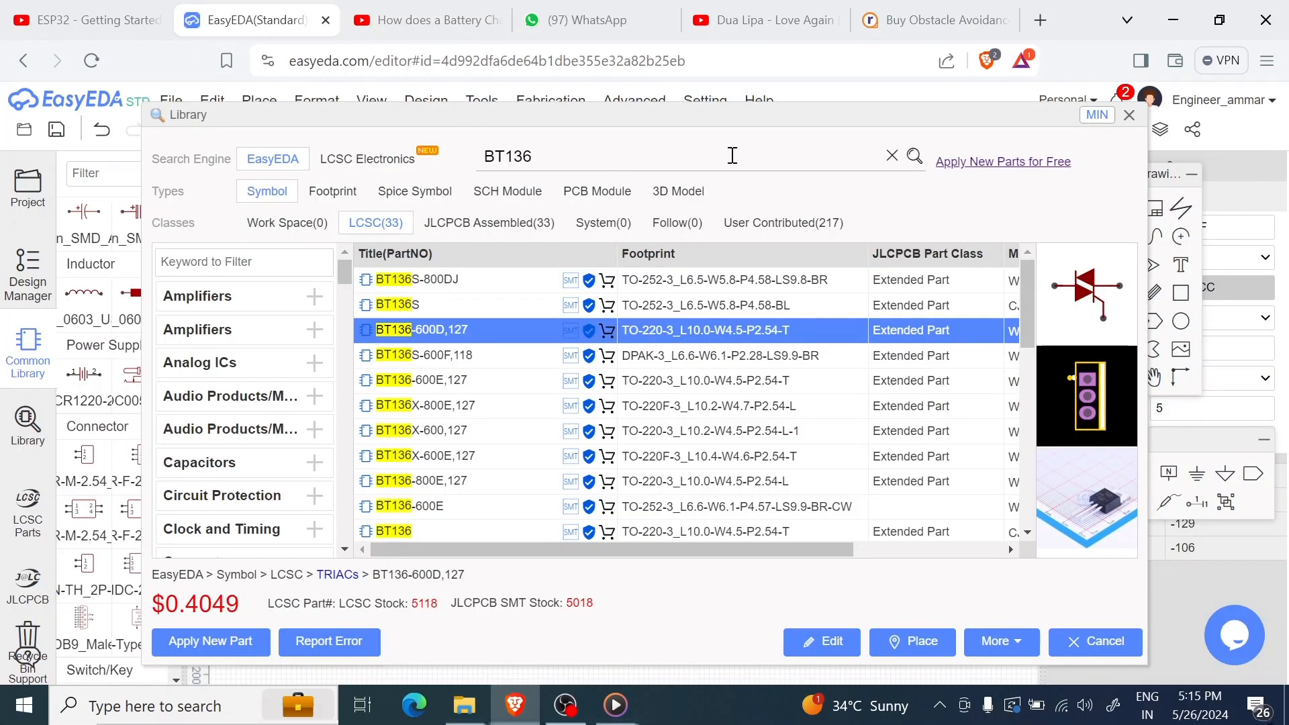
Search the component library for "2 terminal block".
click(893, 157)
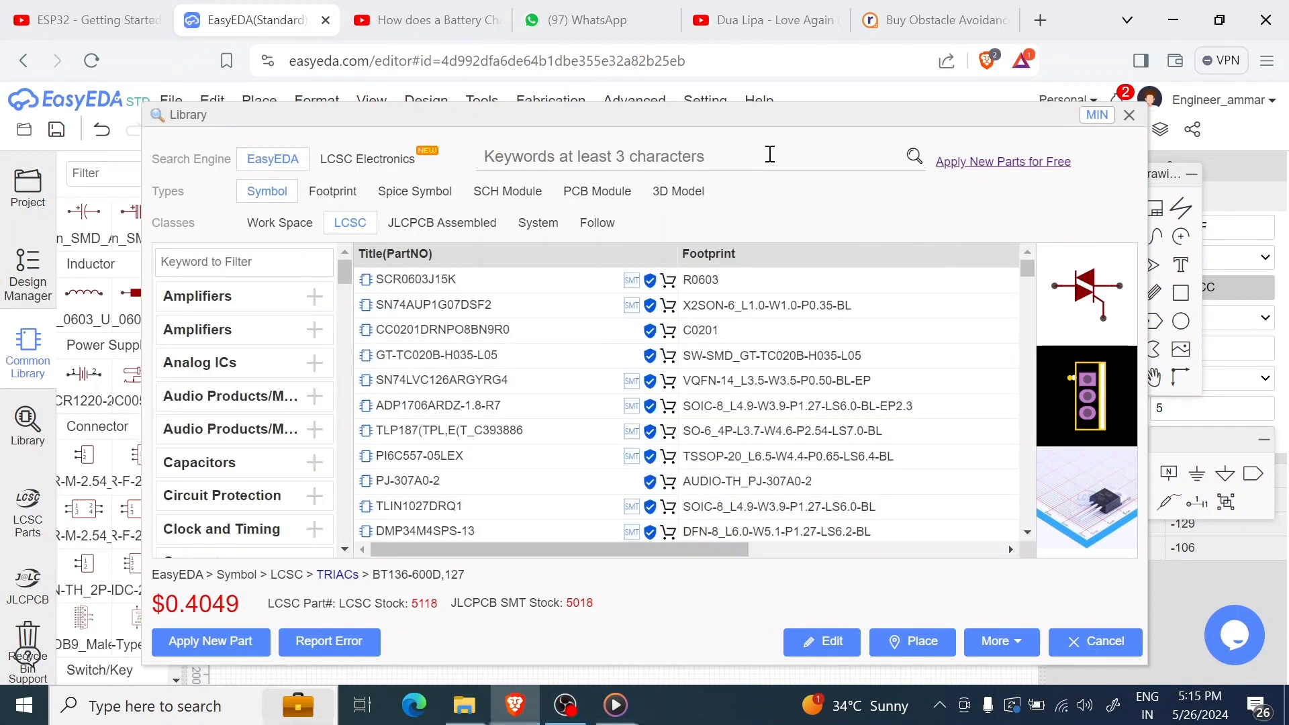
text(2 termi)
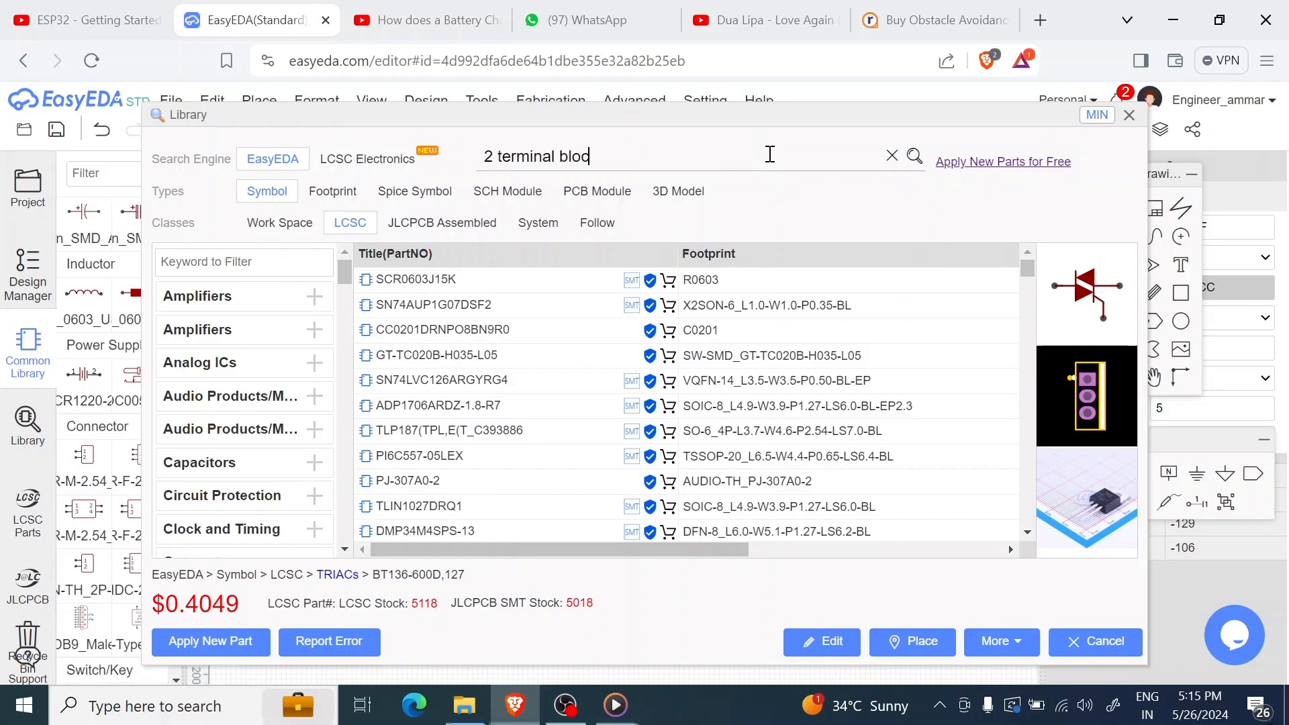
text(nal block)
key(Return)
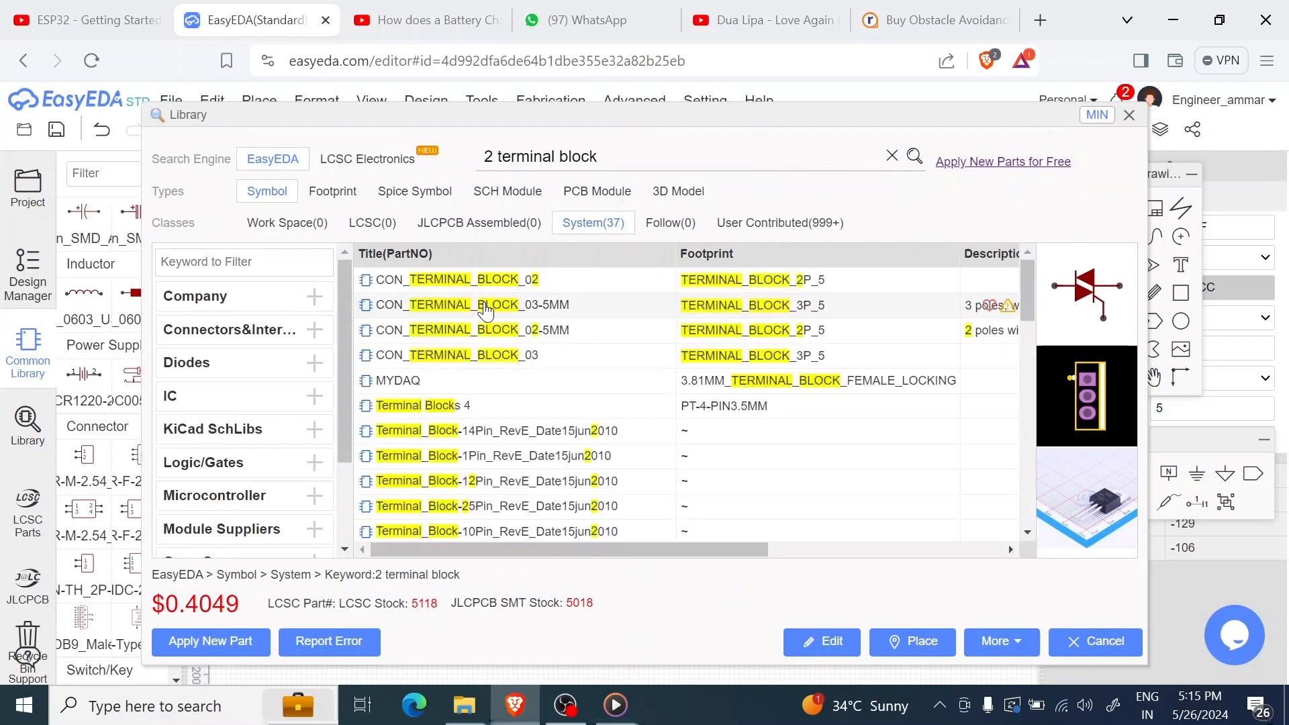
Place one CON_TERMINAL_BLOCK_02-5MM connector with the TERMINAL_BLOCK_2P_5 footprint to the right of the triac and end placement.
click(481, 281)
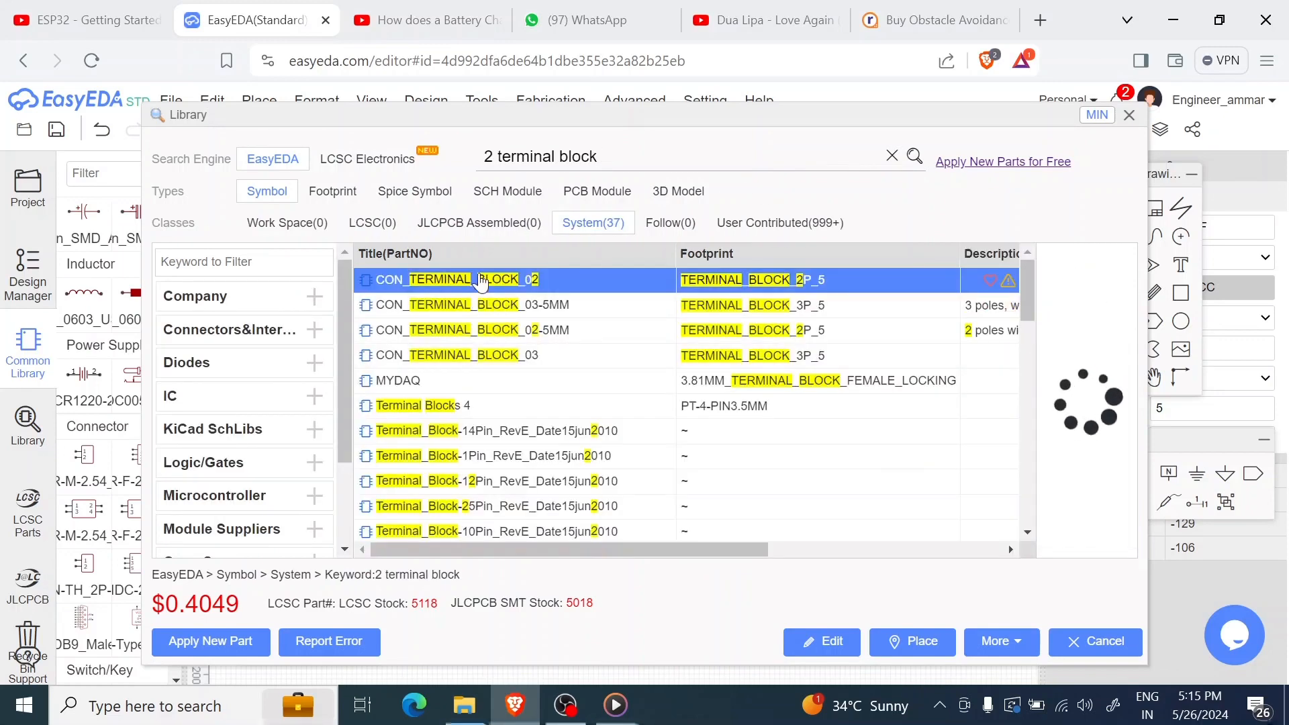
click(479, 332)
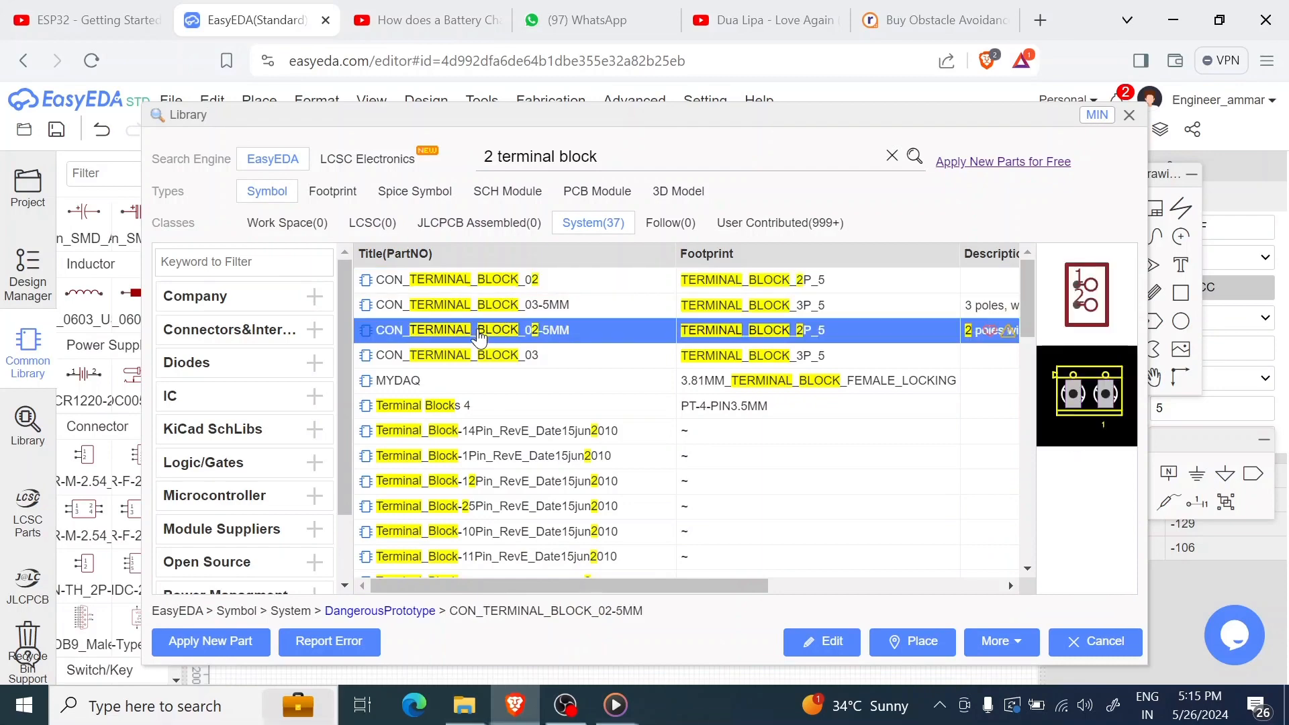
double_click(480, 332)
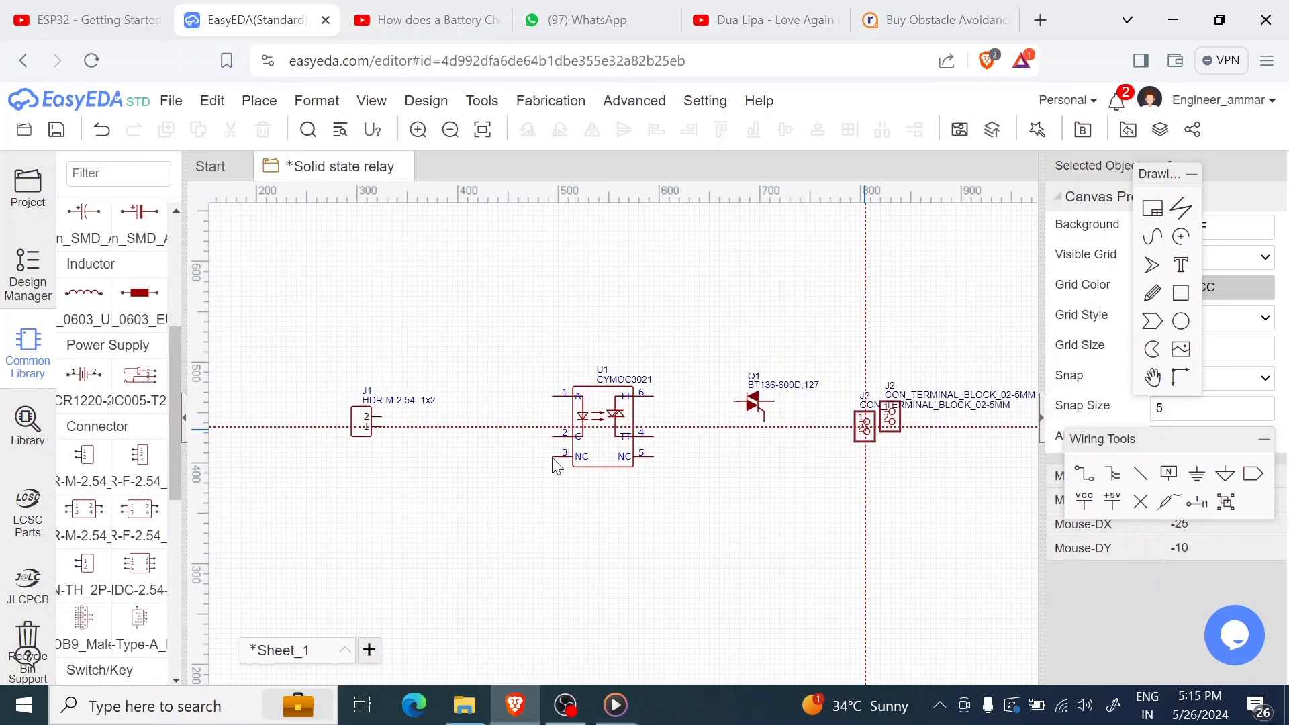
right_click(488, 449)
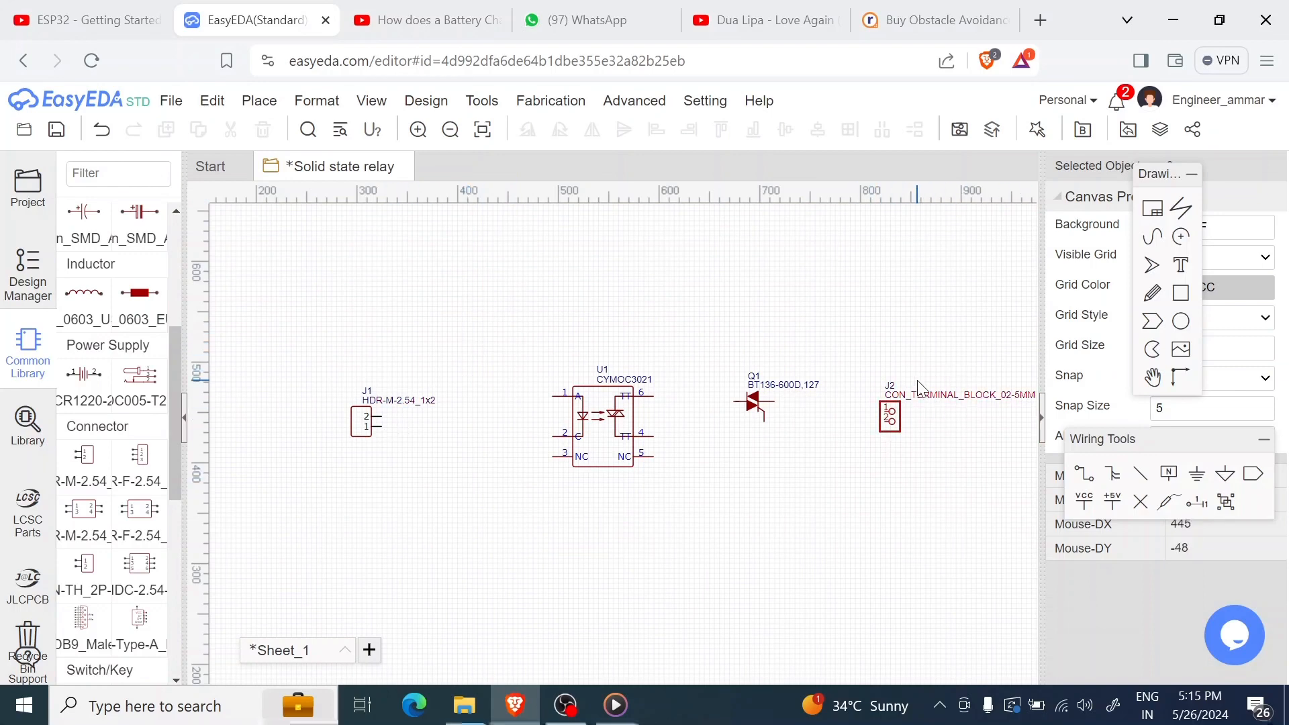
Place one GND symbol in the empty area below the optocoupler and end placement.
scroll(89, 301, up, 4)
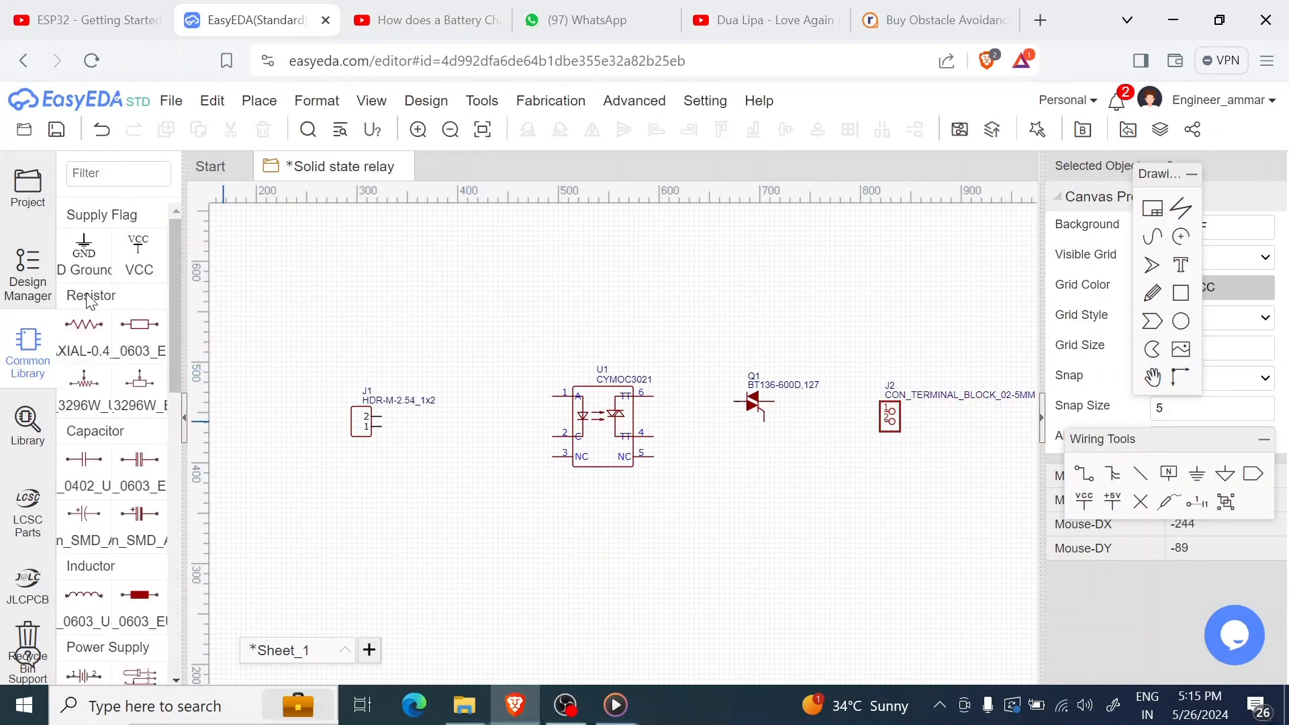
click(84, 249)
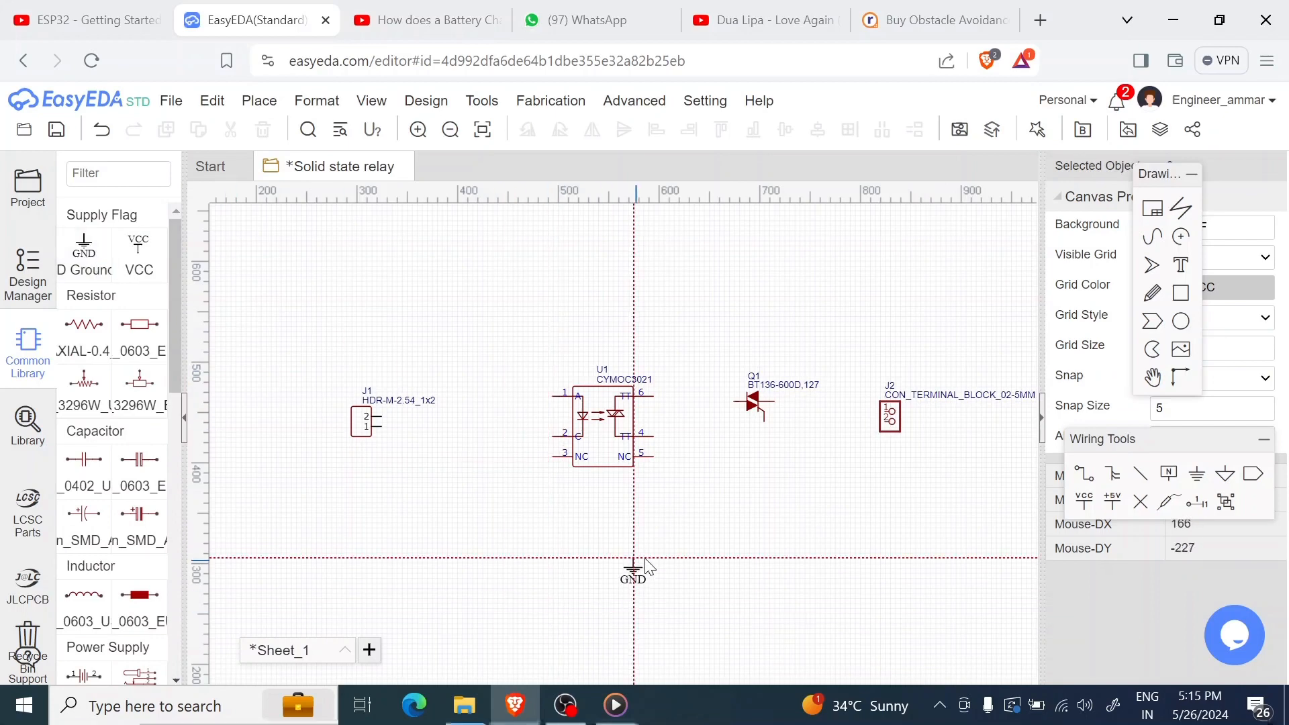
click(650, 561)
key(Escape)
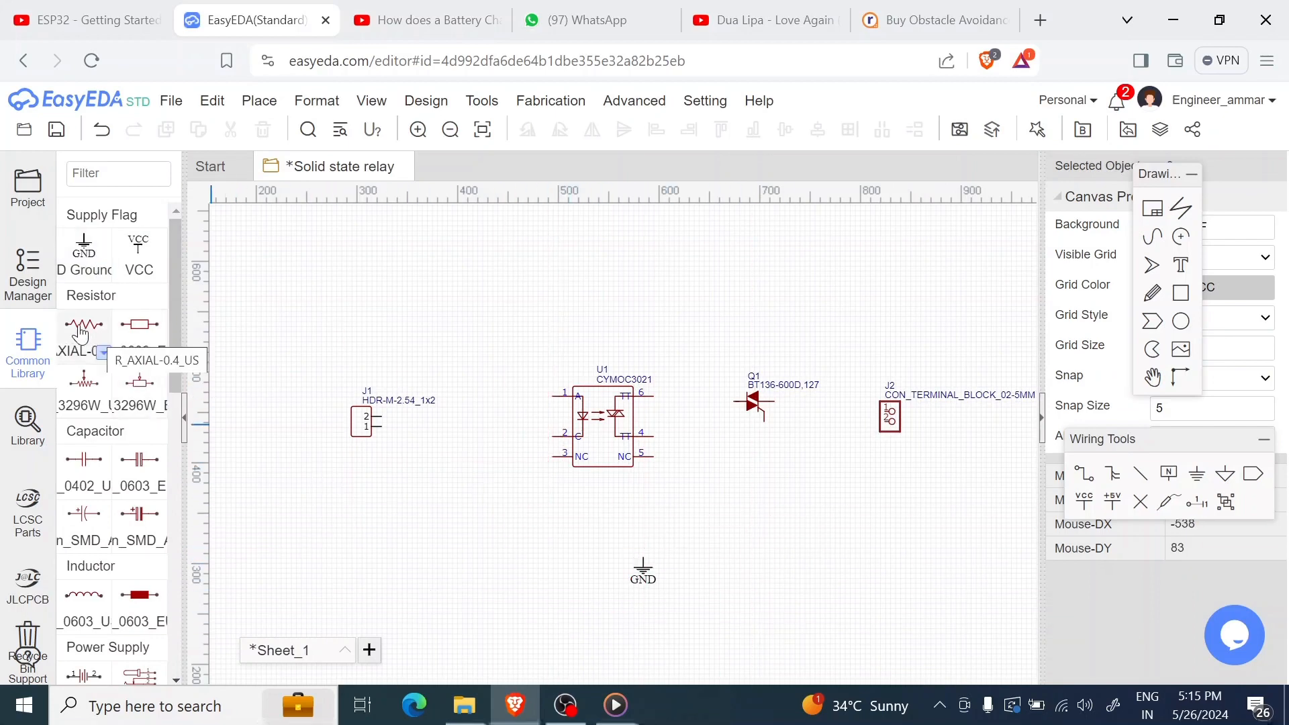
Place two 1k R_AXIAL-0.4_US resistors, one above and left of the optocoupler and one to the right near its pin 5.
click(102, 352)
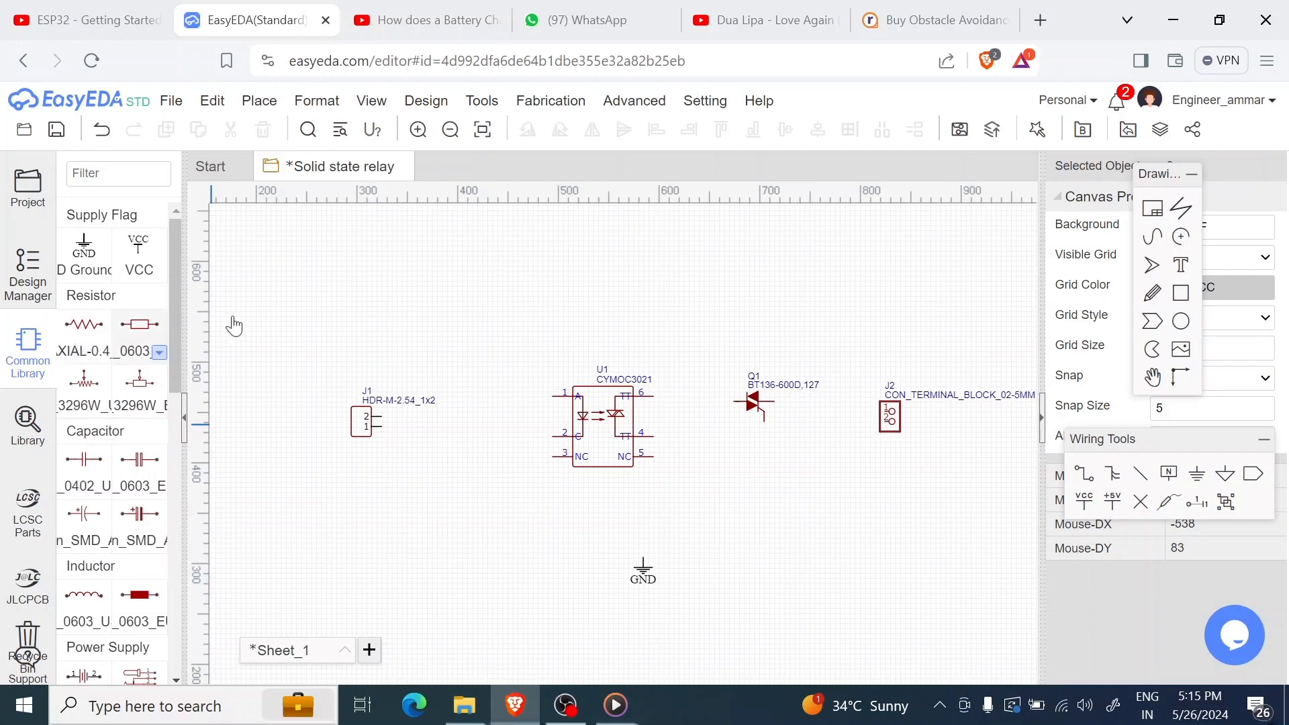
click(84, 333)
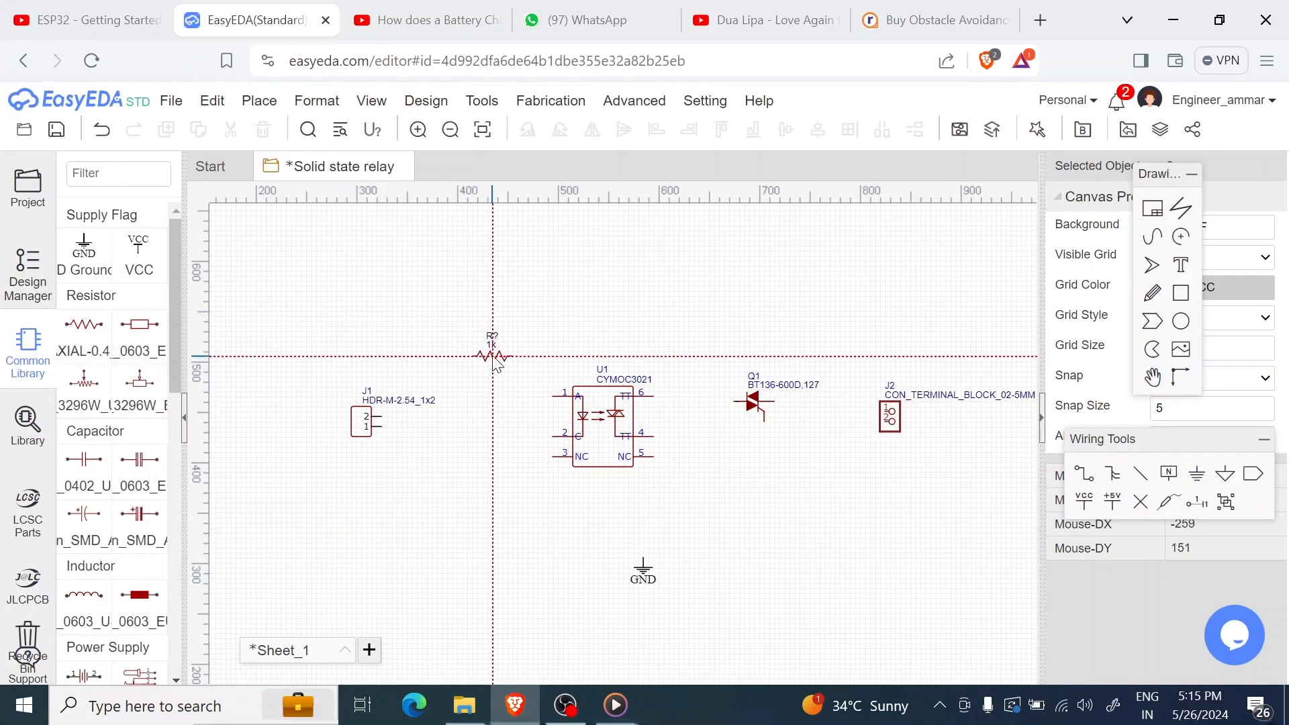
click(492, 358)
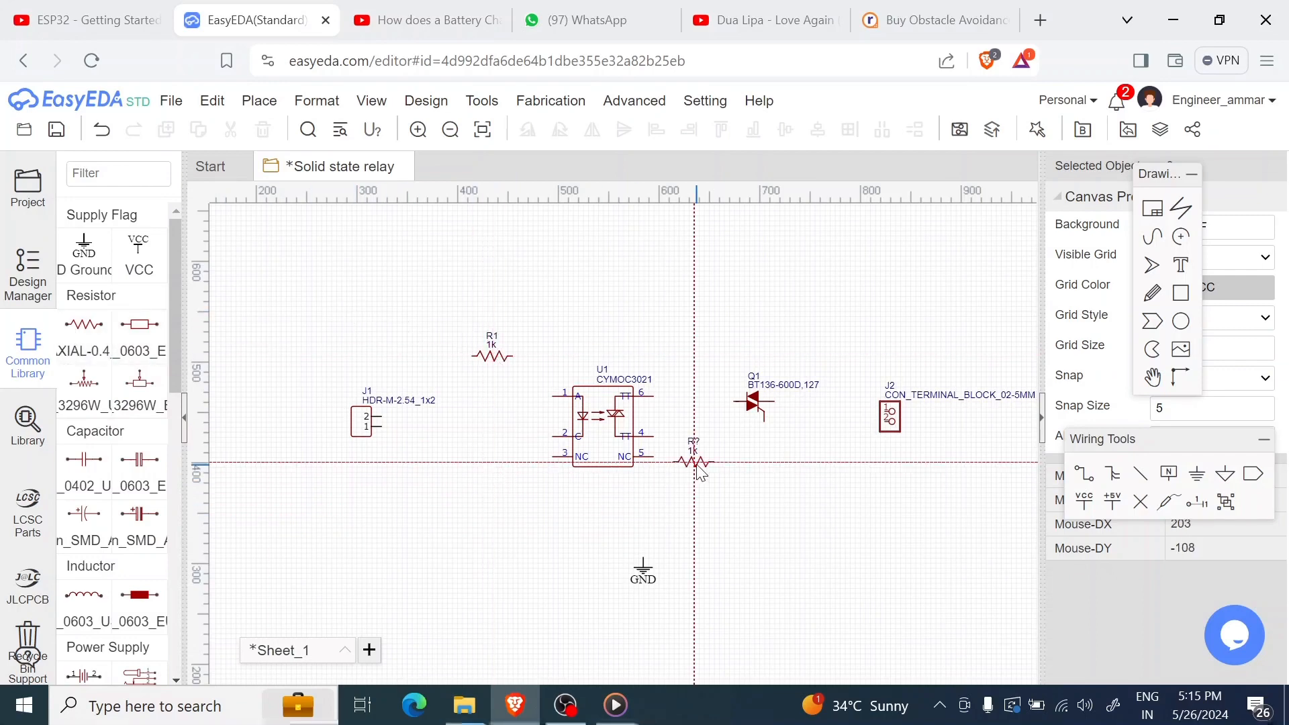
click(710, 451)
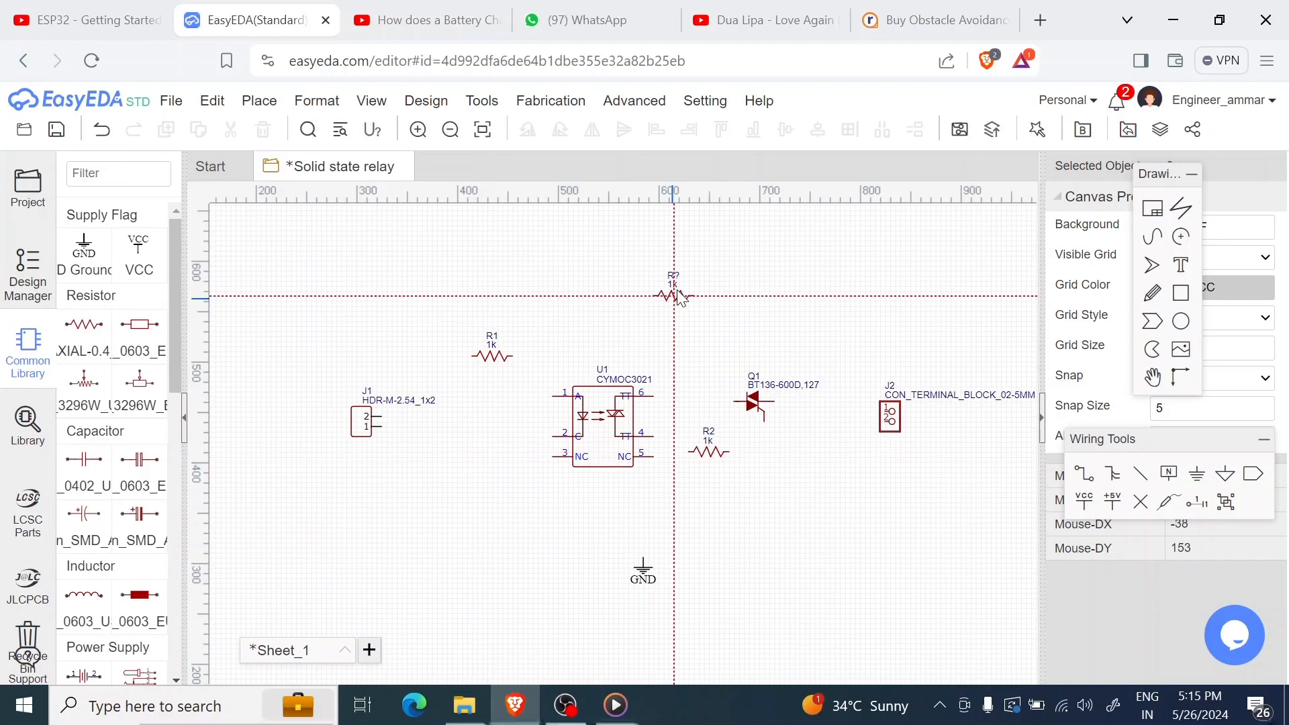
key(Escape)
Place one blue 5 mm through-hole LED, LED-TH-5mm_B, between the header and the optocoupler, below R1.
scroll(97, 584, down, 10)
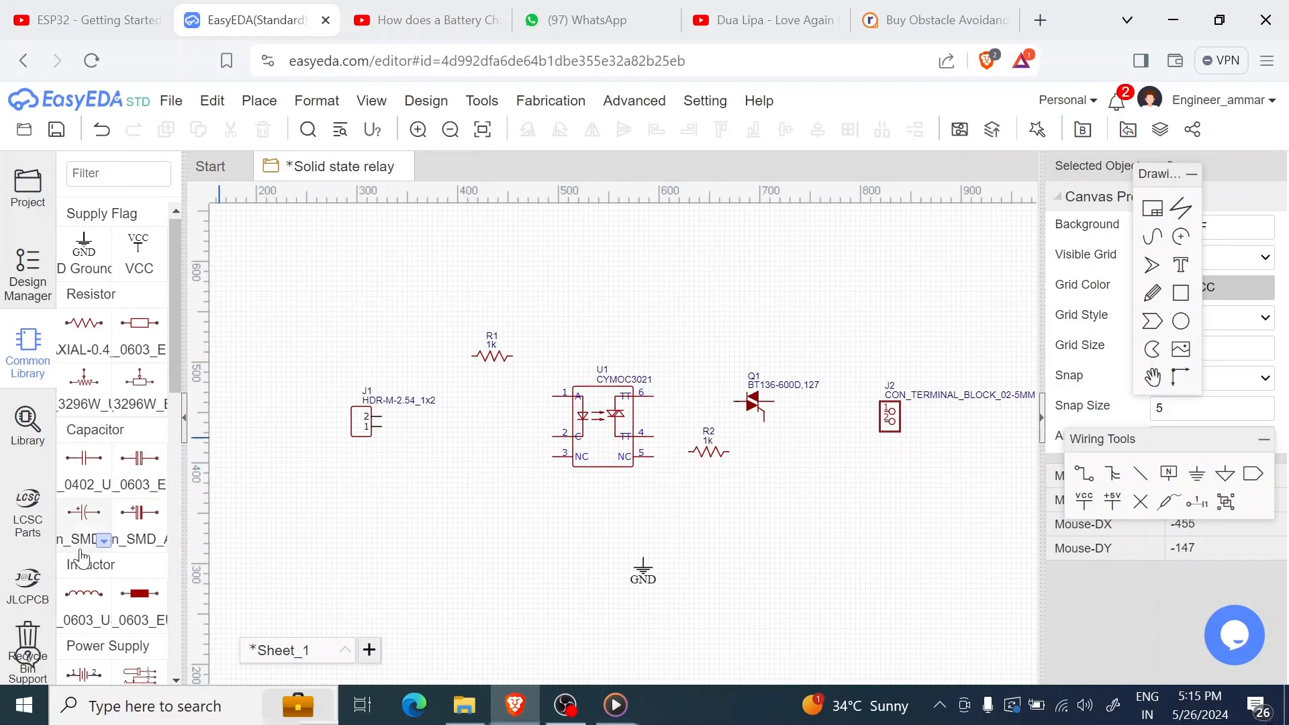
scroll(100, 582, down, 3)
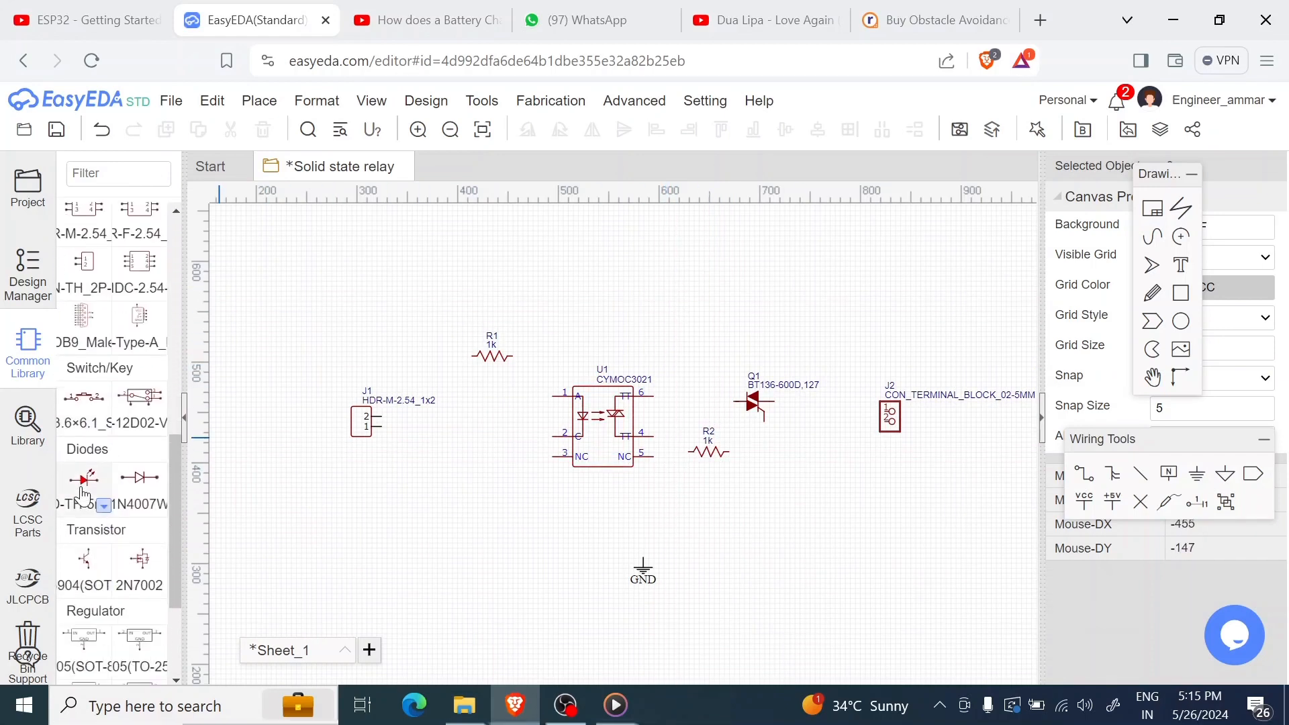
click(103, 506)
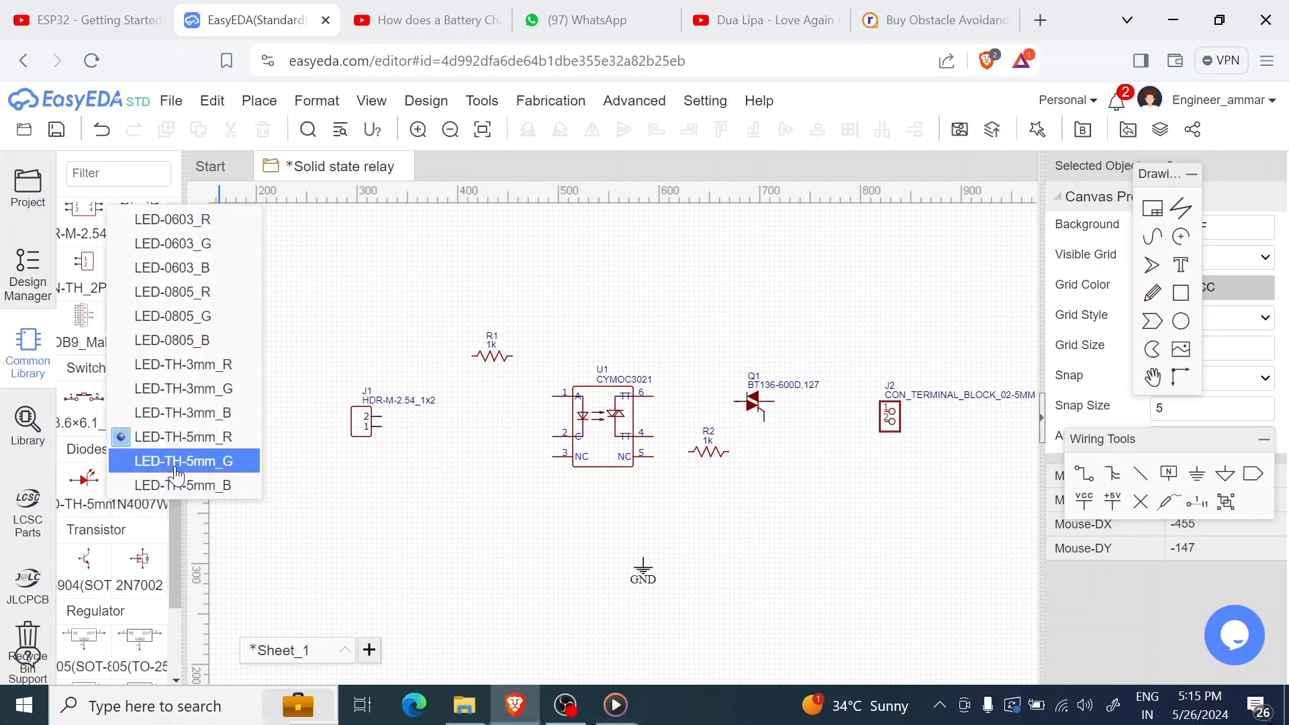
click(123, 494)
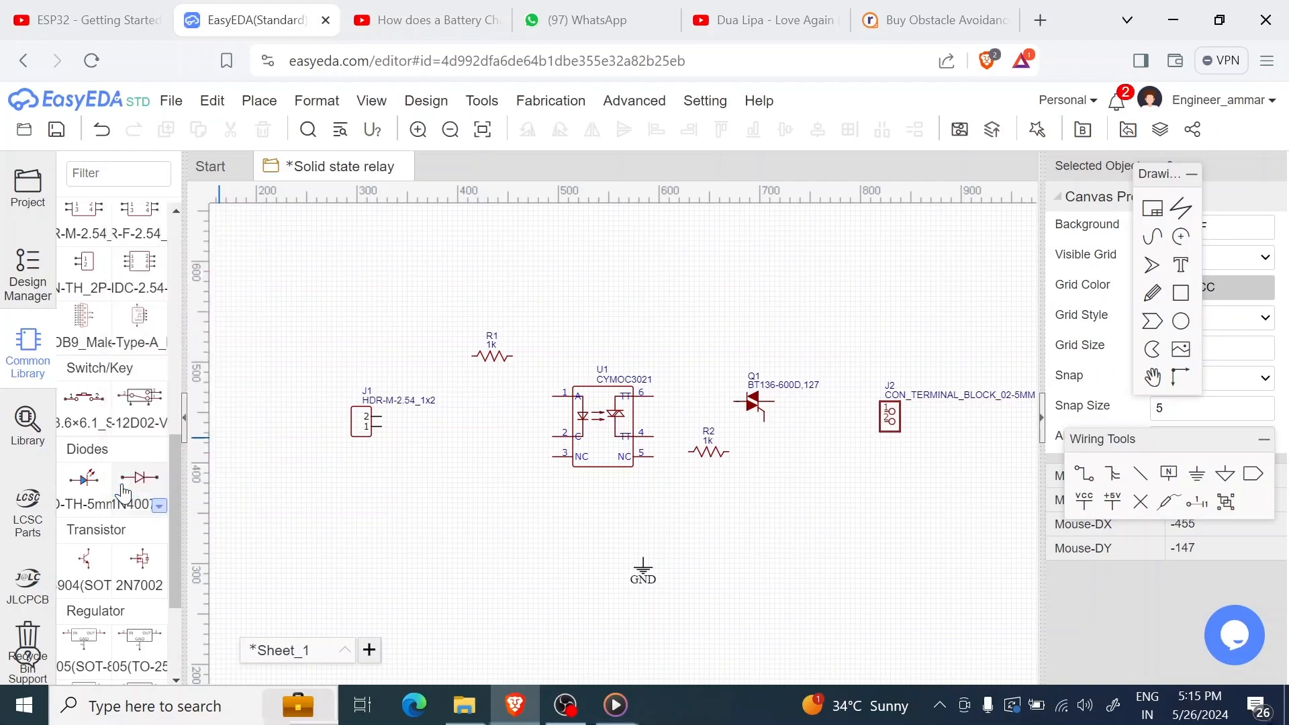
click(91, 484)
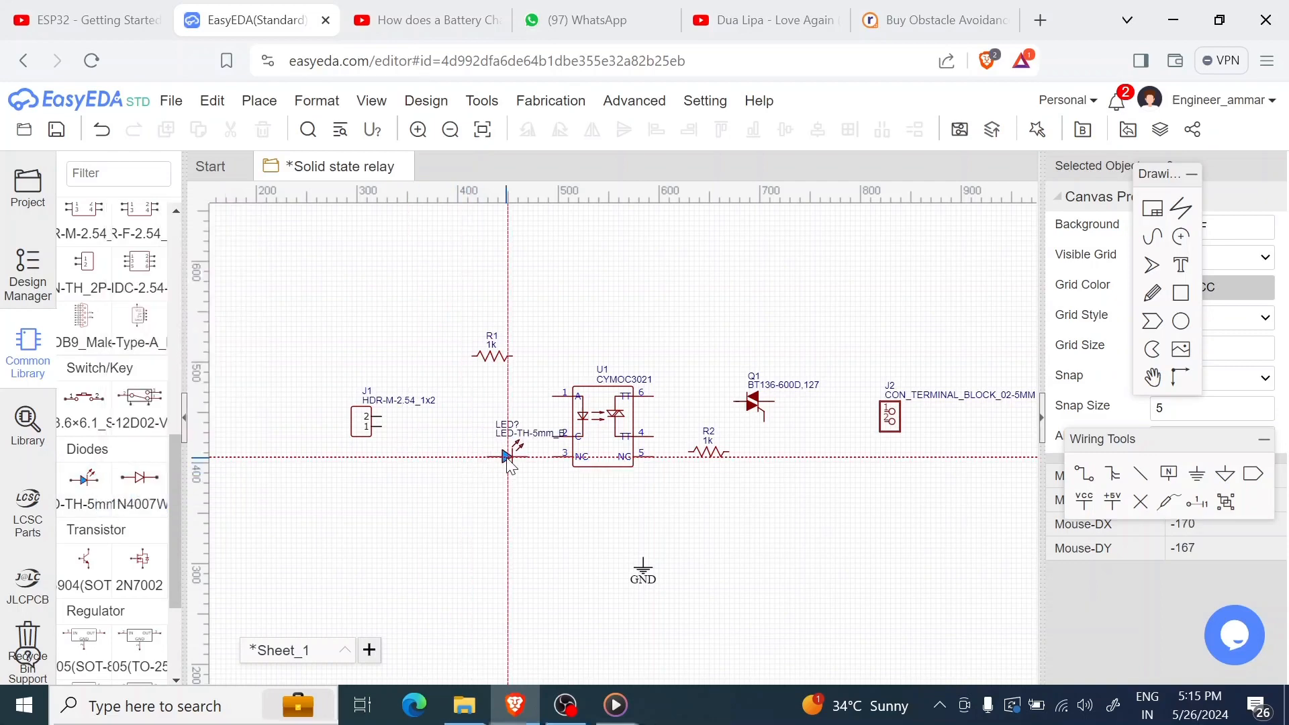
click(458, 472)
key(Escape)
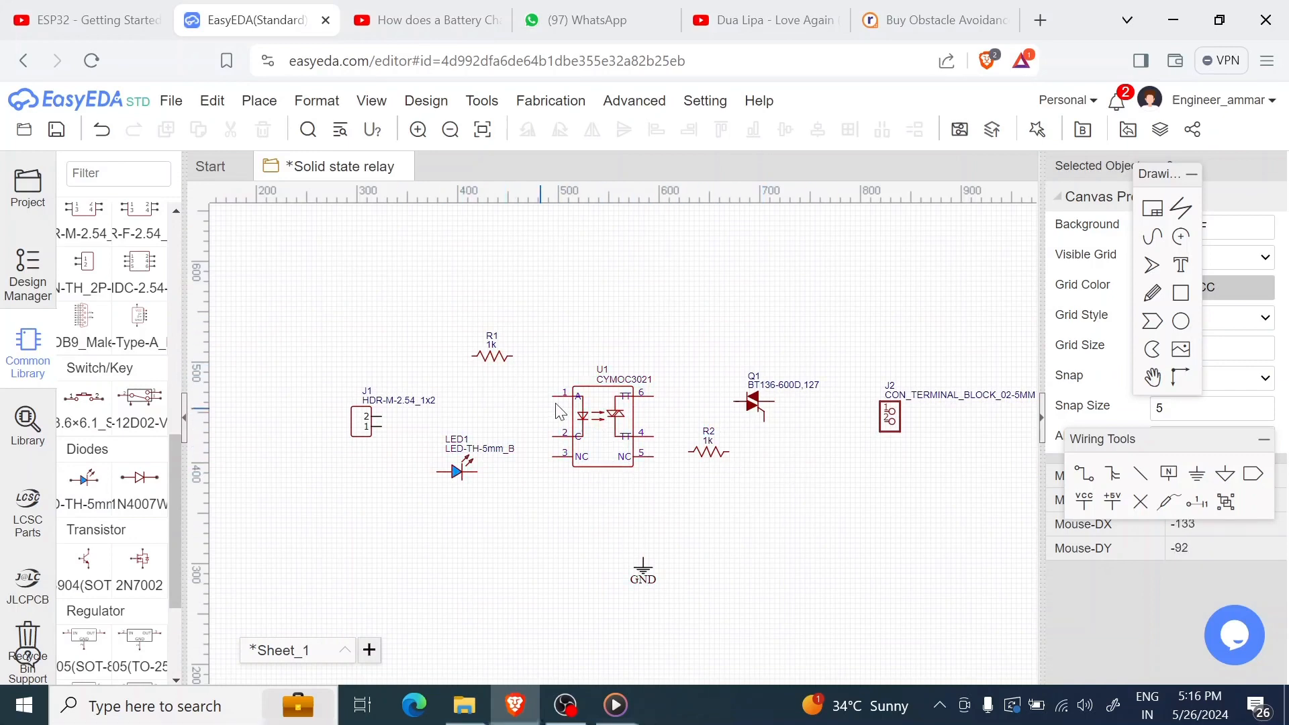
Align header J1 and resistor R1 with optocoupler pin 1 and wire header pin 2 through R1 to that pin.
drag(353, 423, 378, 403)
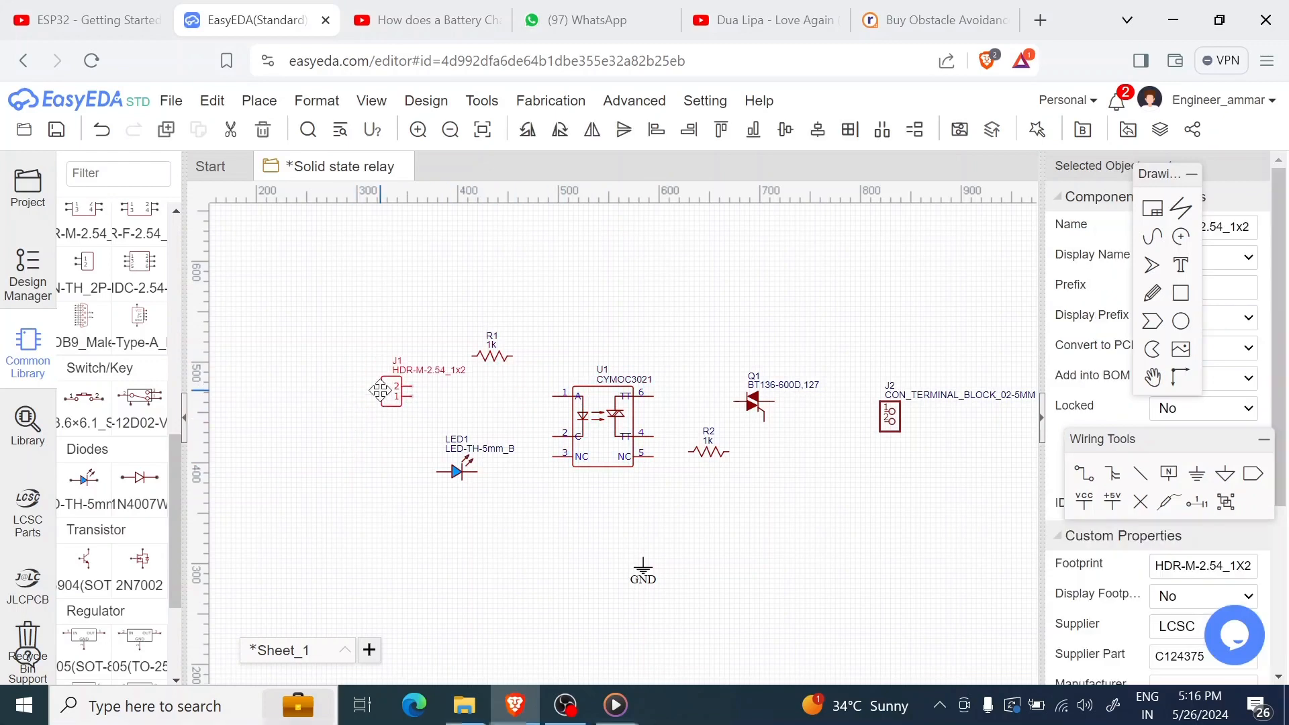
drag(494, 357, 499, 397)
click(474, 418)
scroll(466, 430, up, 2)
click(570, 364)
click(641, 364)
key(Escape)
click(490, 364)
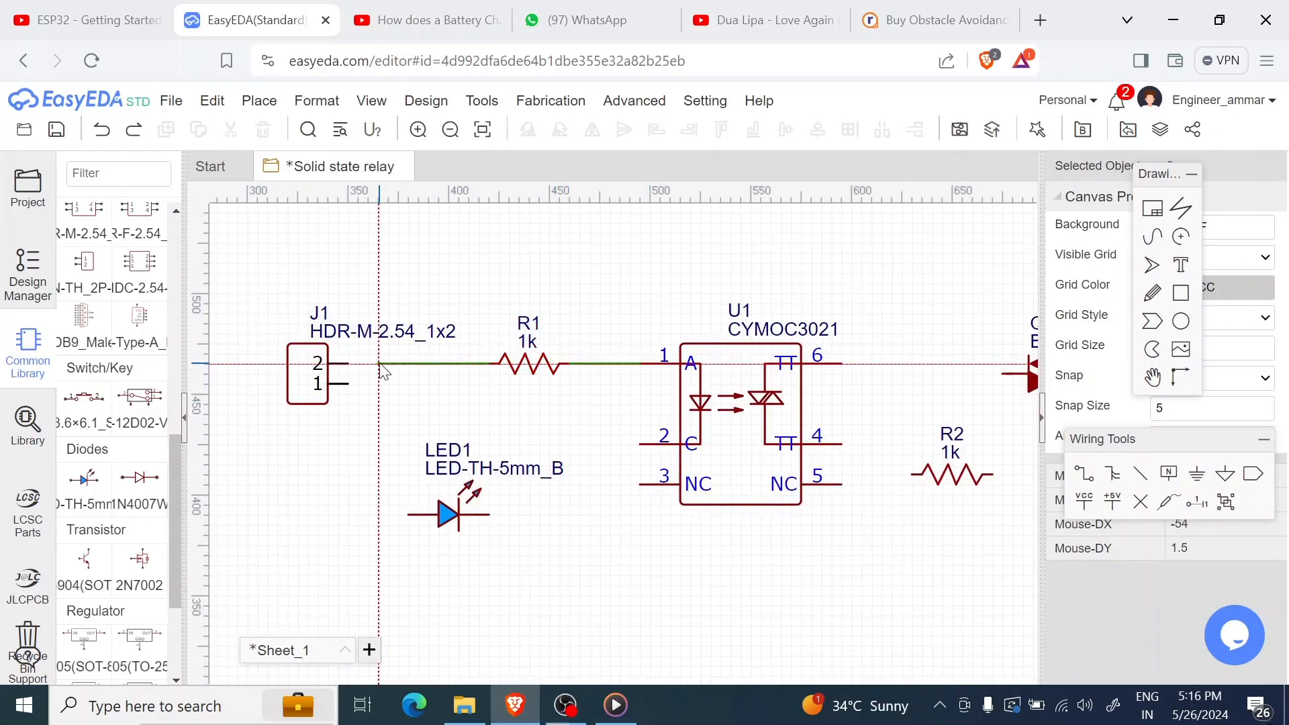
click(348, 364)
key(Escape)
Turn LED1 by 180 degrees beside optocoupler pin 2 and wire it between that pin and header pin 1.
mouse_move(451, 515)
mouse_down()
mouse_move(522, 485)
mouse_move(522, 465)
mouse_up()
key(space)
key(space)
click(560, 444)
click(640, 444)
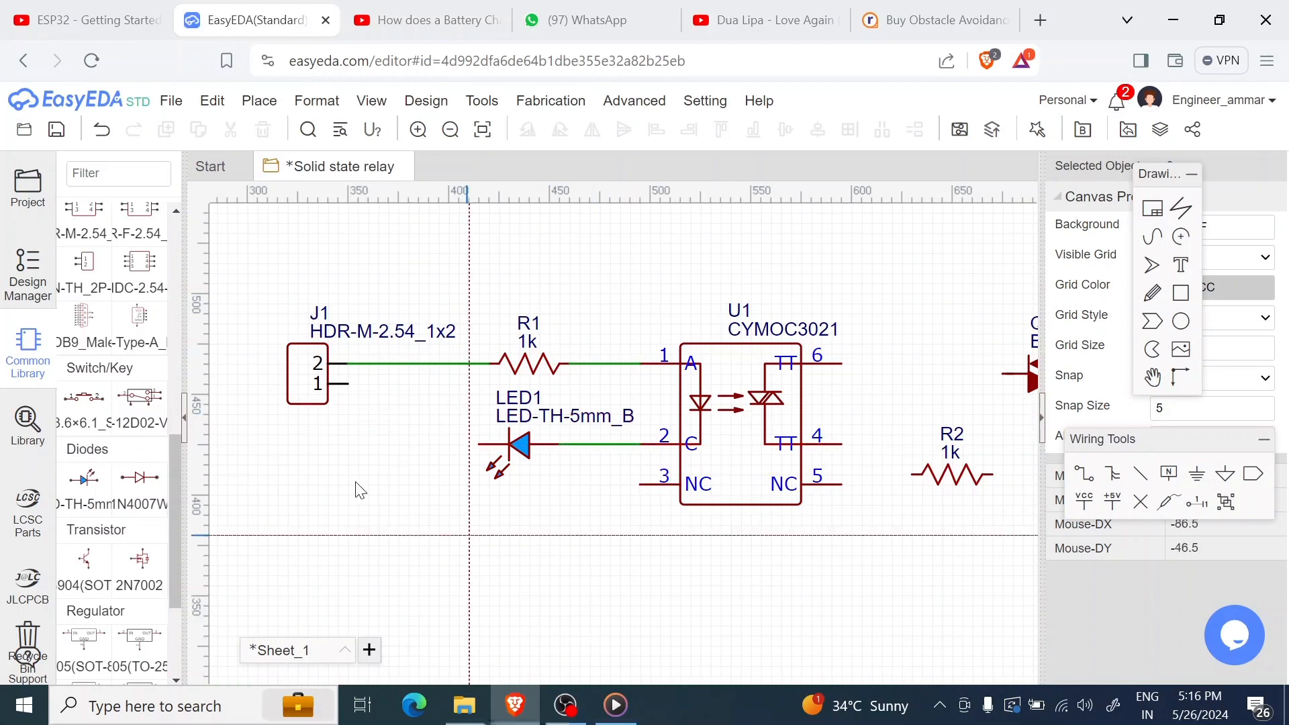
click(349, 384)
click(429, 445)
click(479, 445)
scroll(479, 444, down, 4)
scroll(702, 449, up, 2)
key(Escape)
Rotate triac Q1 upright and wire optocoupler pin 6 through resistor R2 to the triac's upper terminal.
mouse_move(702, 391)
mouse_down()
mouse_move(737, 391)
mouse_move(705, 404)
mouse_up()
key(space)
click(667, 507)
drag(647, 461, 647, 384)
click(645, 424)
click(569, 385)
click(618, 385)
click(675, 386)
click(725, 385)
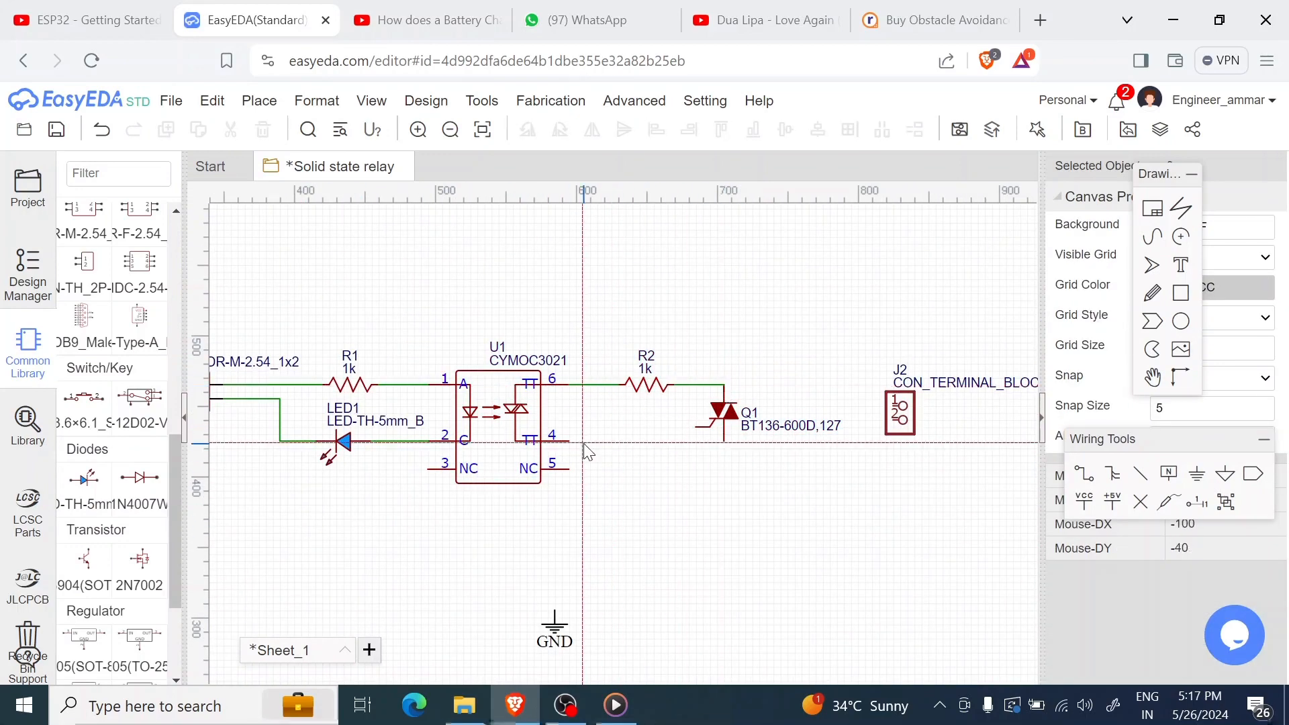
Wire the triac's gate to optocoupler pin 4 and its two main terminals to pins 1 and 2 of terminal block J2.
click(697, 429)
click(628, 443)
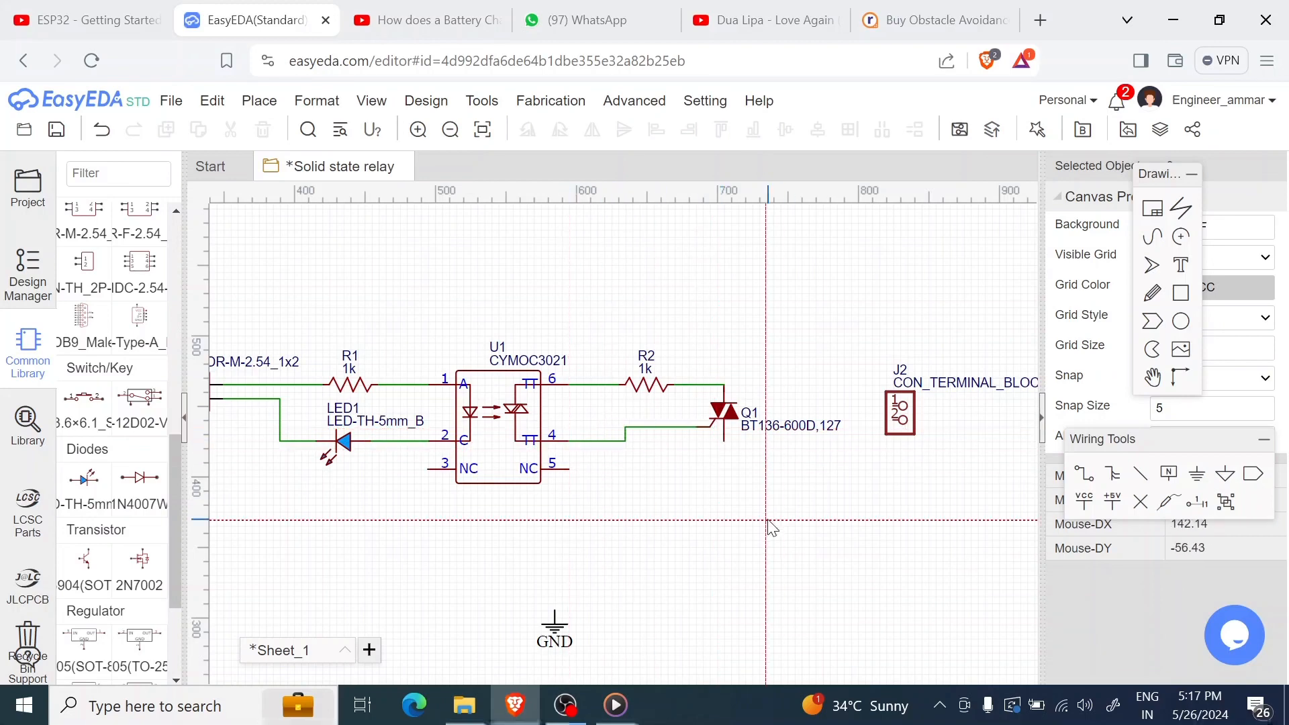
right_drag(826, 497, 772, 512)
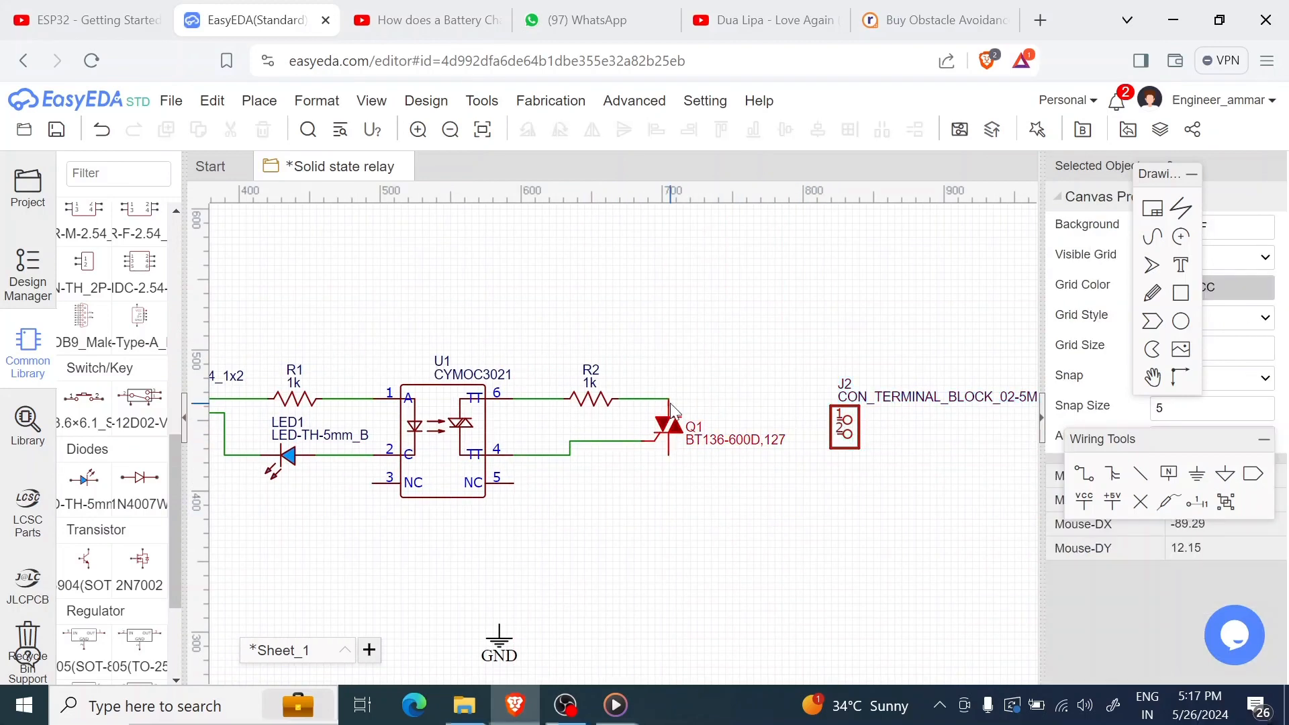
click(669, 401)
click(831, 420)
click(830, 434)
click(668, 455)
Move the GND symbol below the wire between header pin 1 and LED1 and connect it to that wire.
right_drag(563, 526, 656, 525)
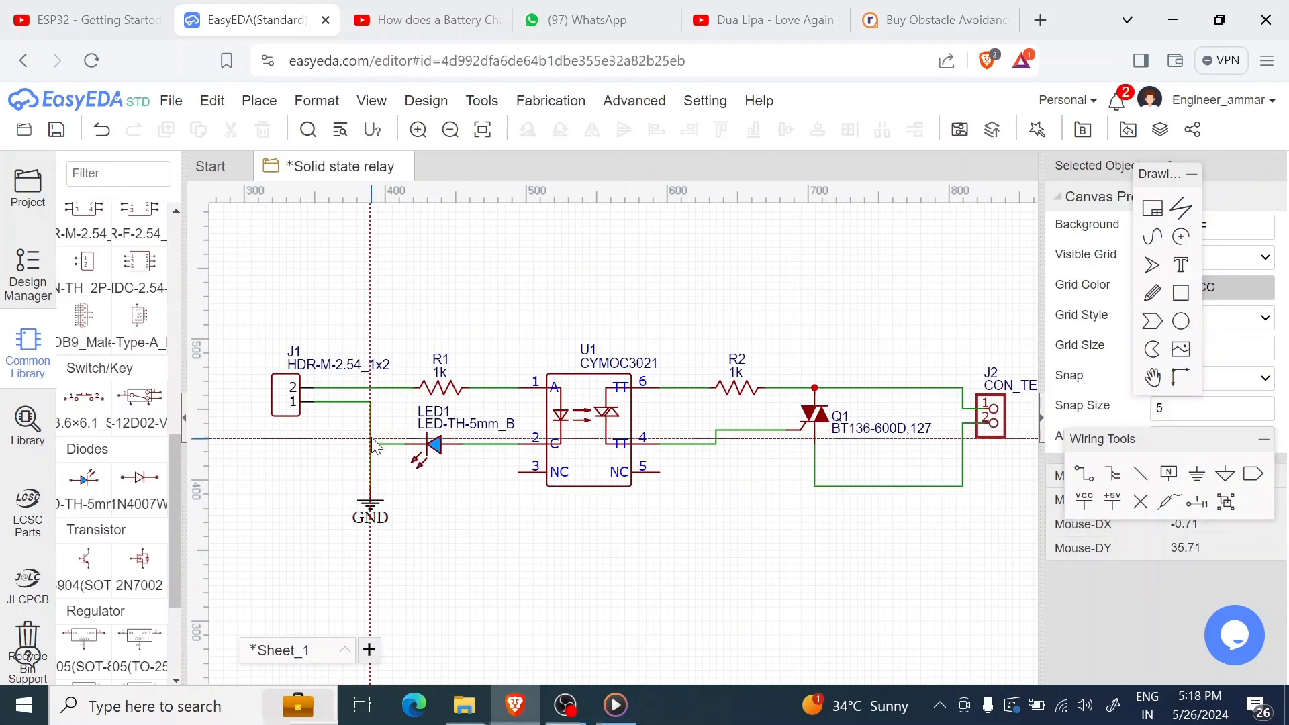
scroll(591, 500, down, 2)
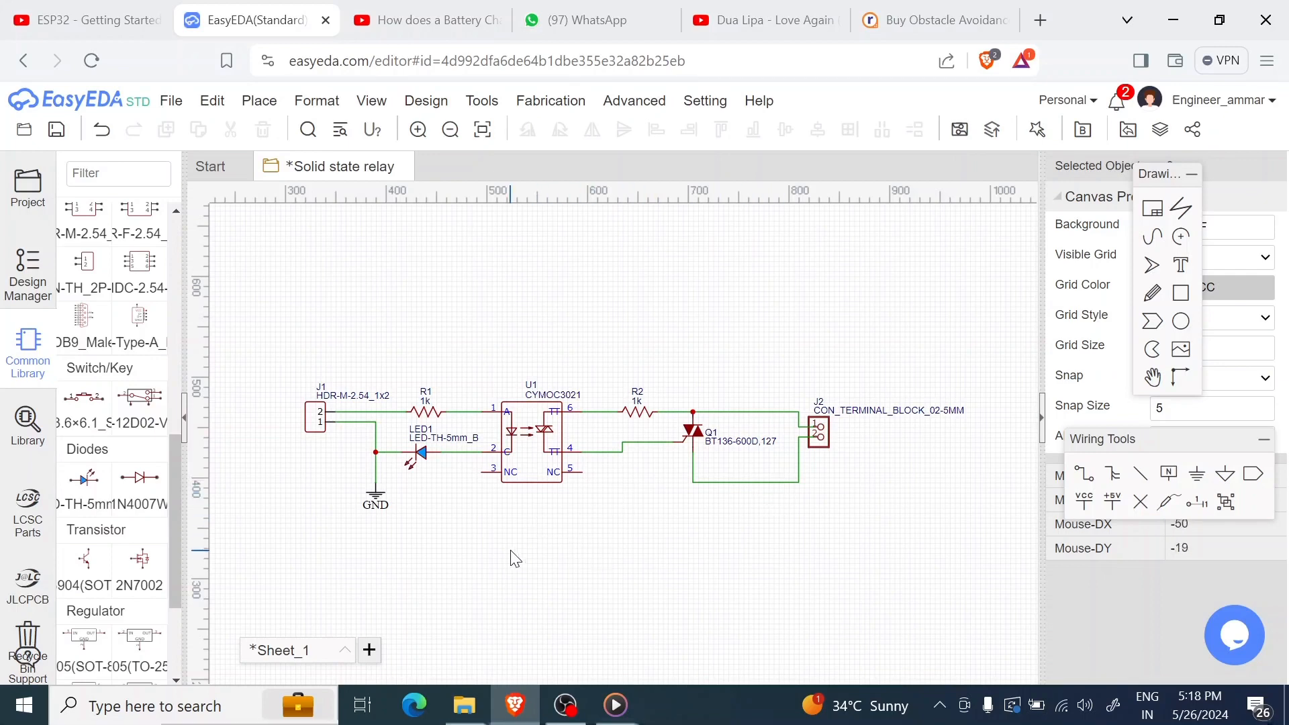
Mark the unused NC pins 5 and 3 of optocoupler U1 with no-connect flags.
scroll(585, 521, up, 1)
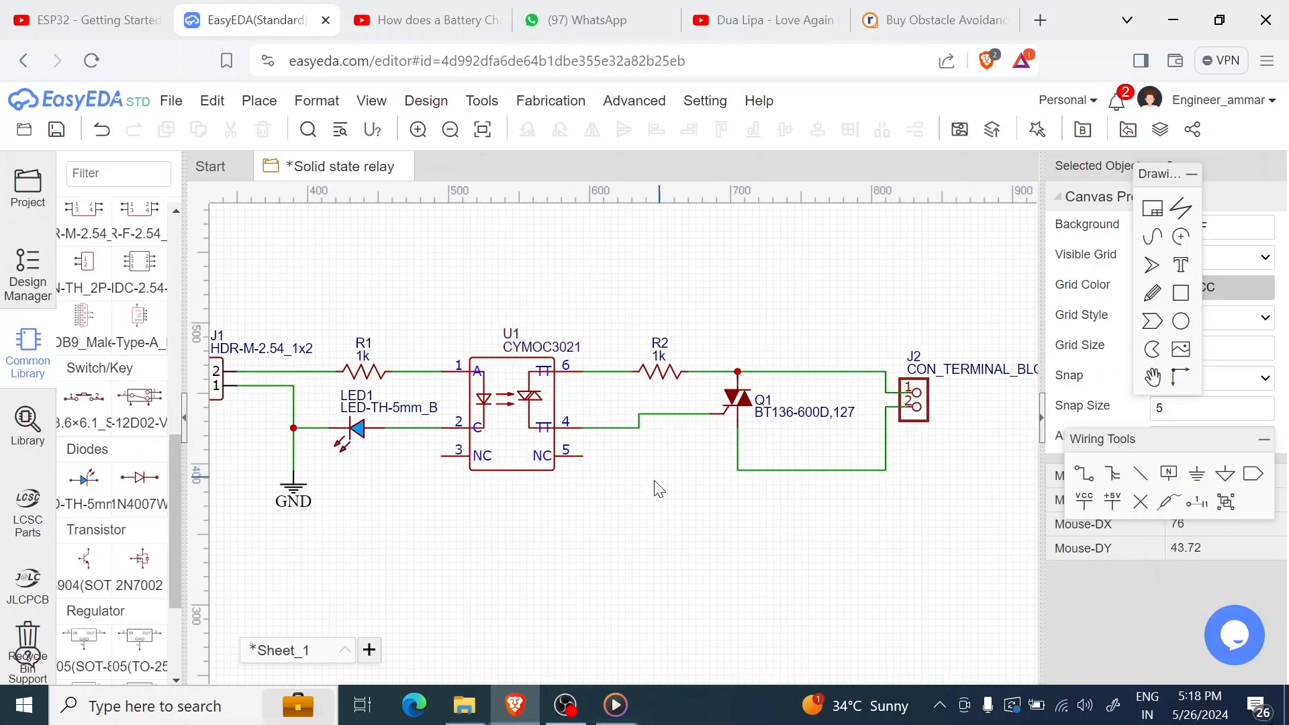
click(1141, 503)
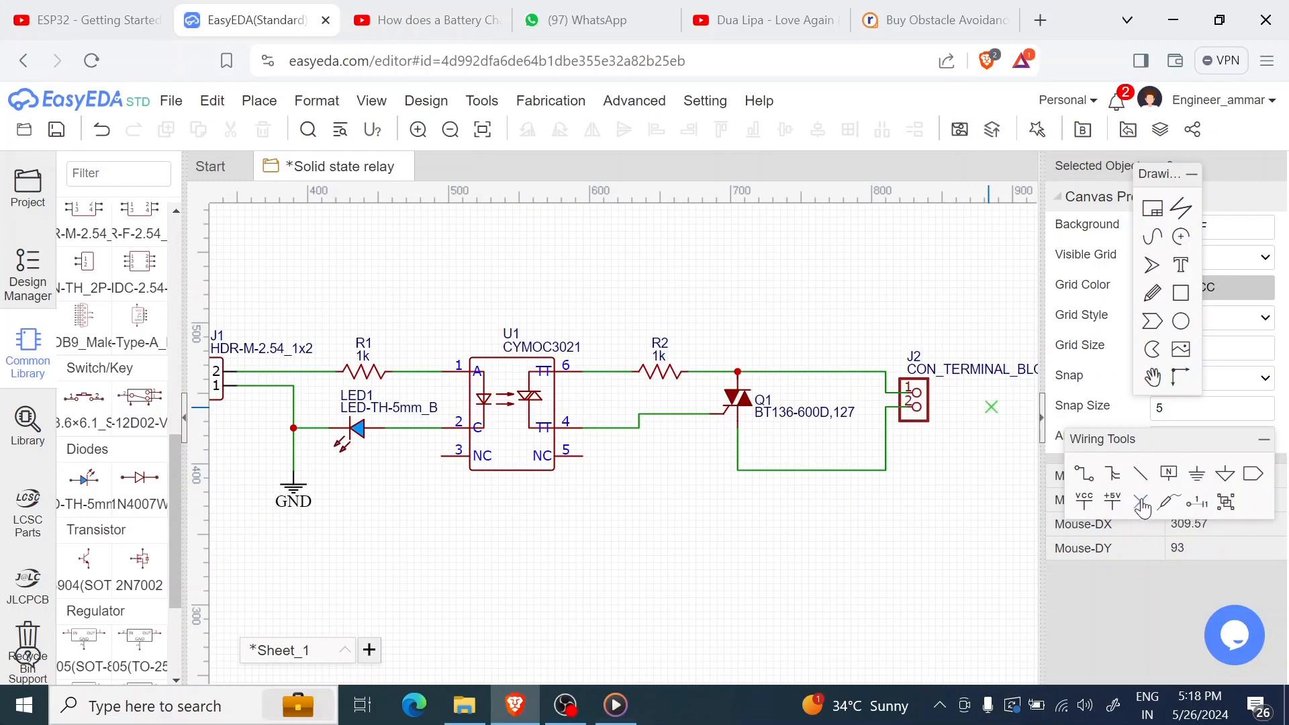
click(584, 457)
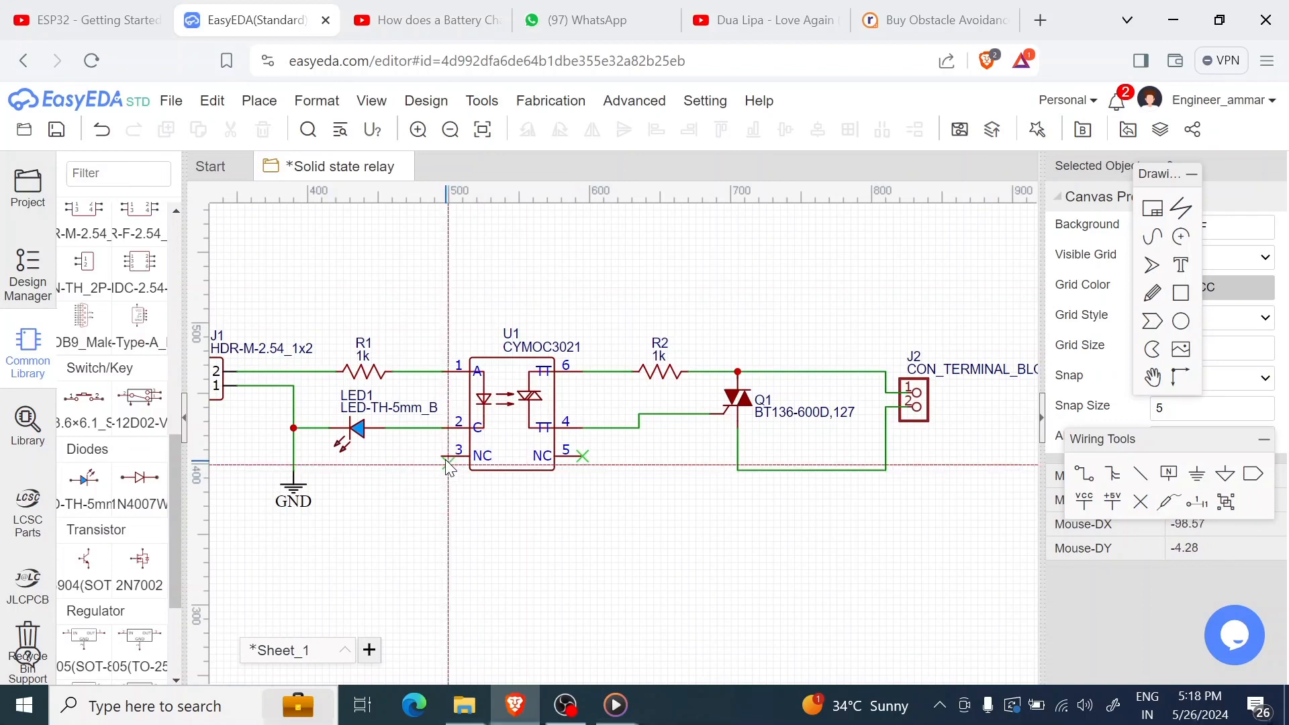
click(443, 459)
key(Escape)
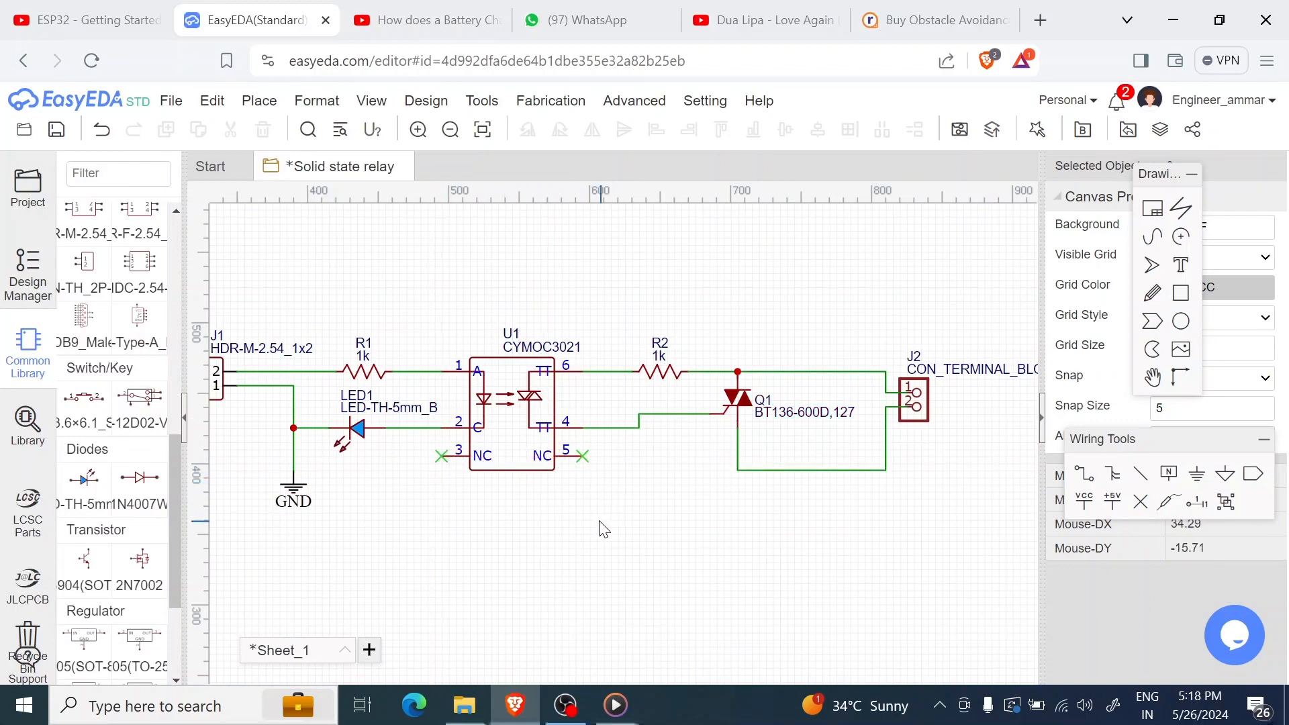
Save the schematic and convert it to a two-layer PCB in mm with a rectangular outline 38 mm wide and 26 mm high.
right_drag(566, 511, 621, 507)
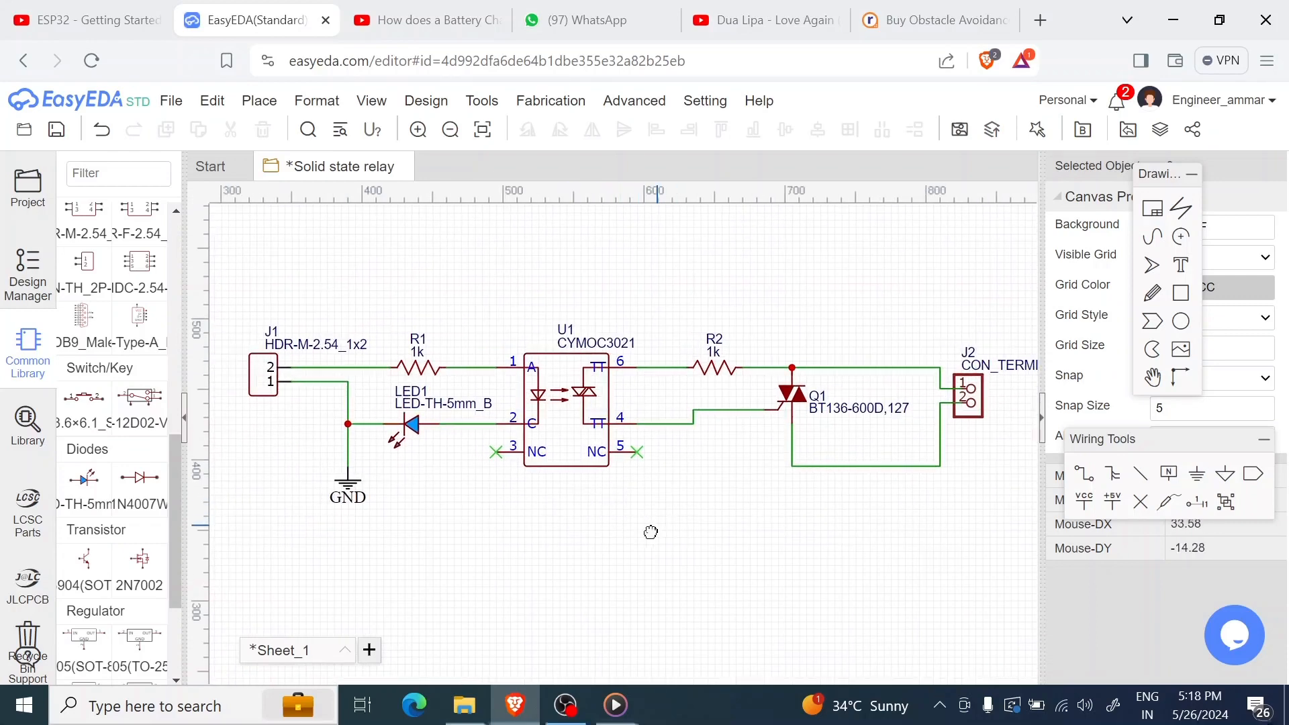
right_drag(650, 531, 707, 542)
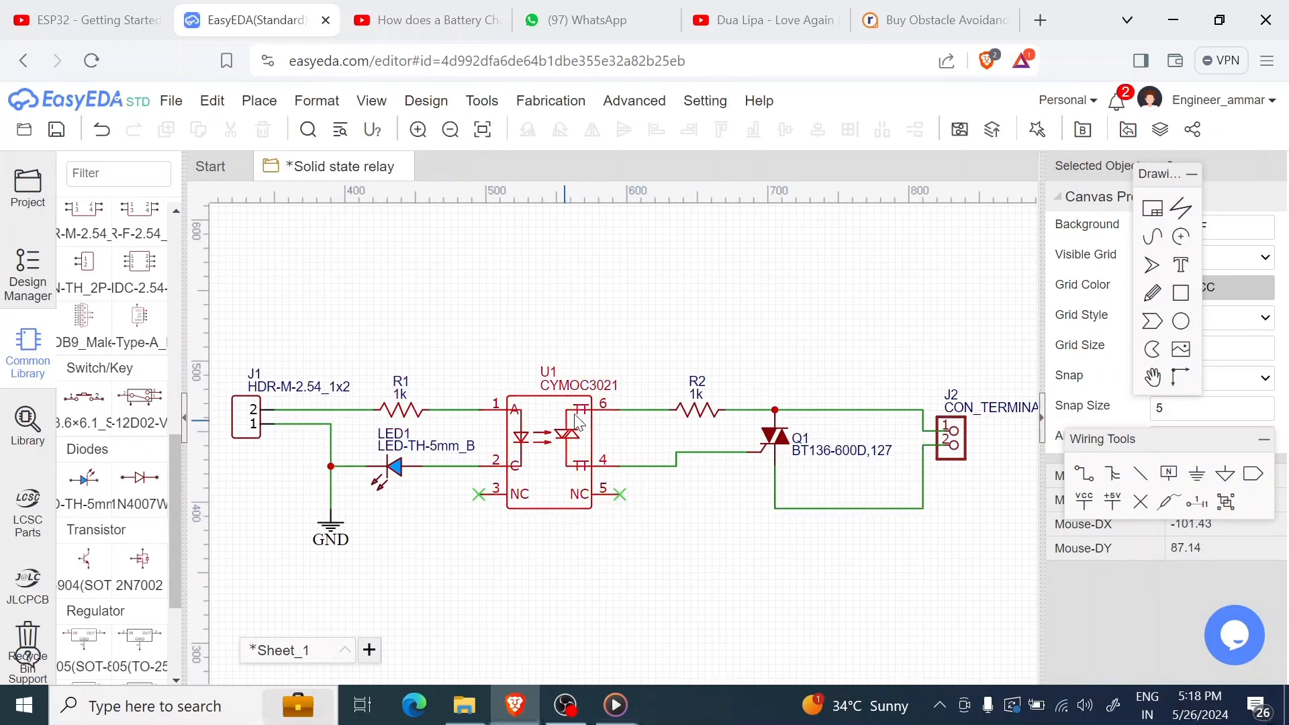
right_drag(711, 528, 738, 472)
scroll(744, 481, down, 3)
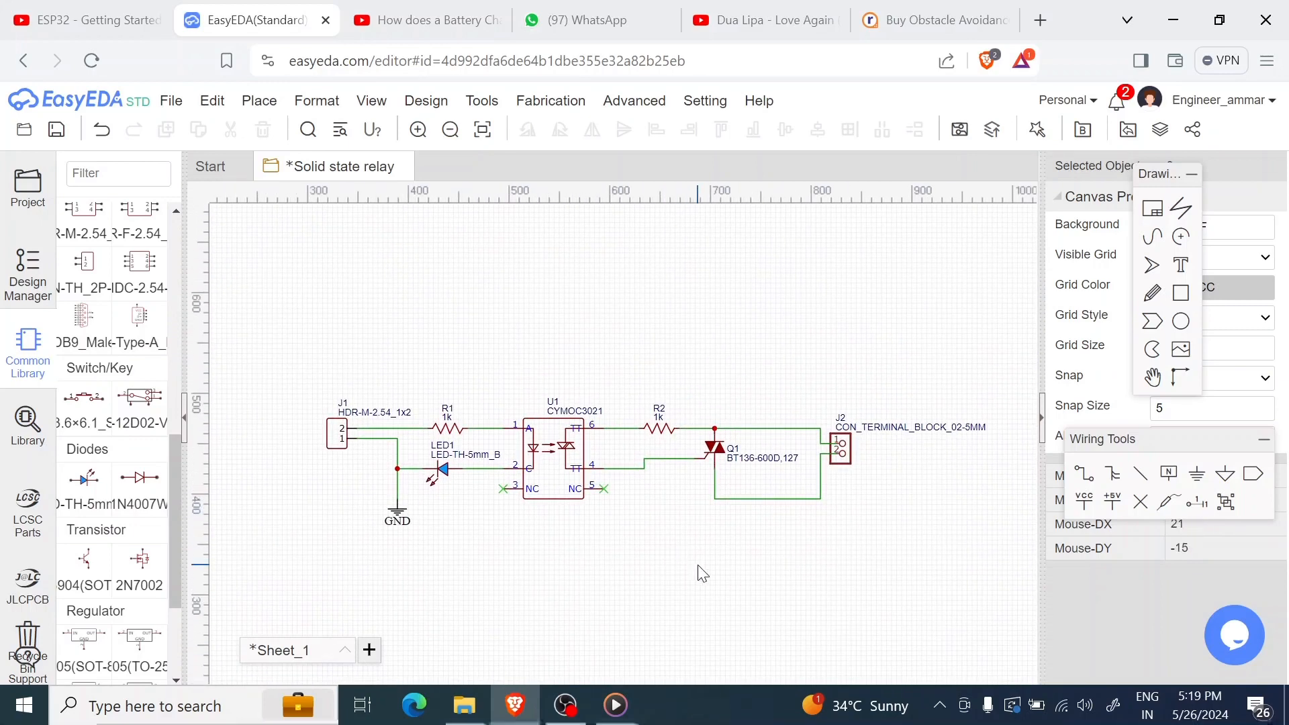
key(ctrl+s)
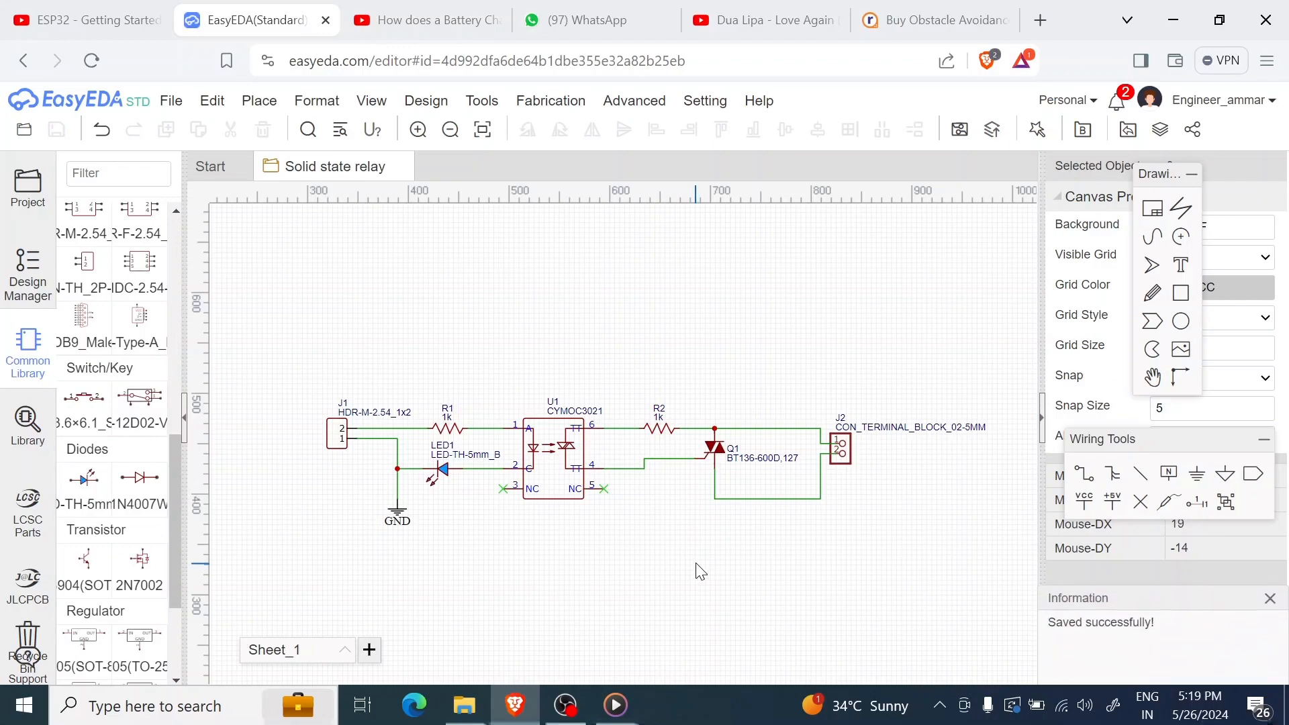
click(960, 132)
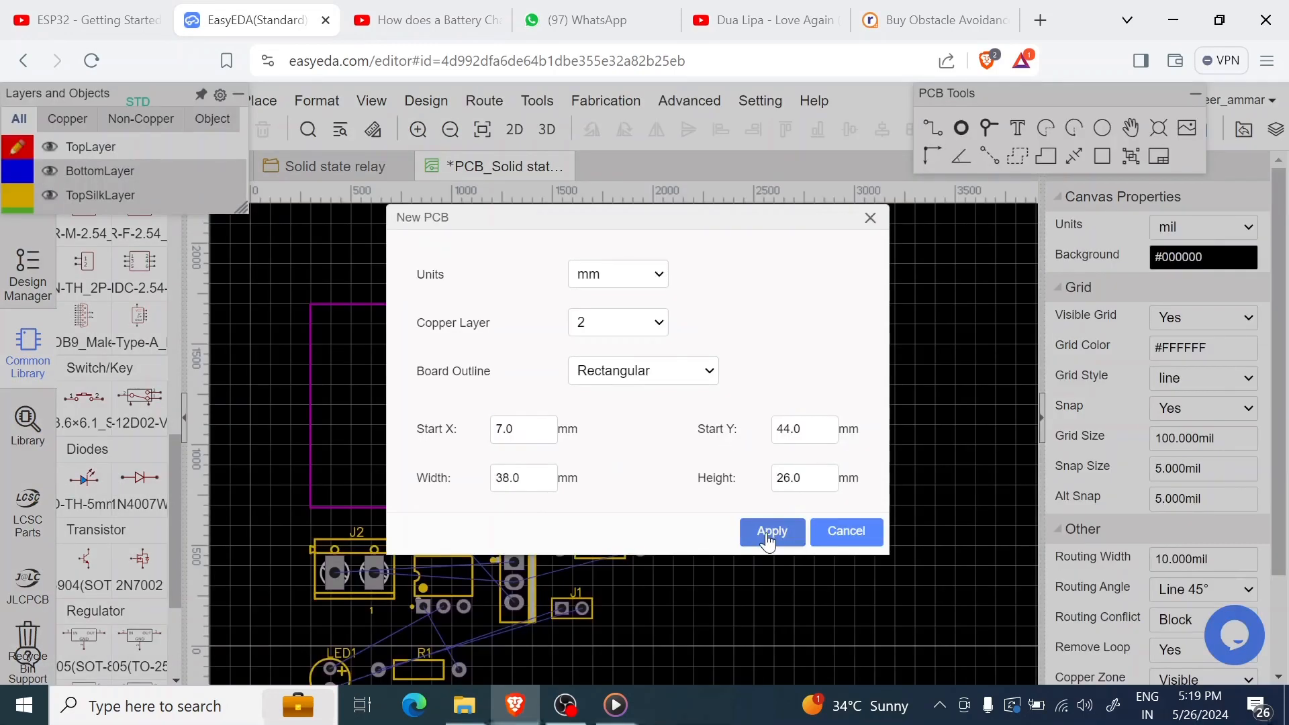
click(770, 533)
Move all component footprints together from below the board up into the board outline.
right_drag(718, 586, 726, 512)
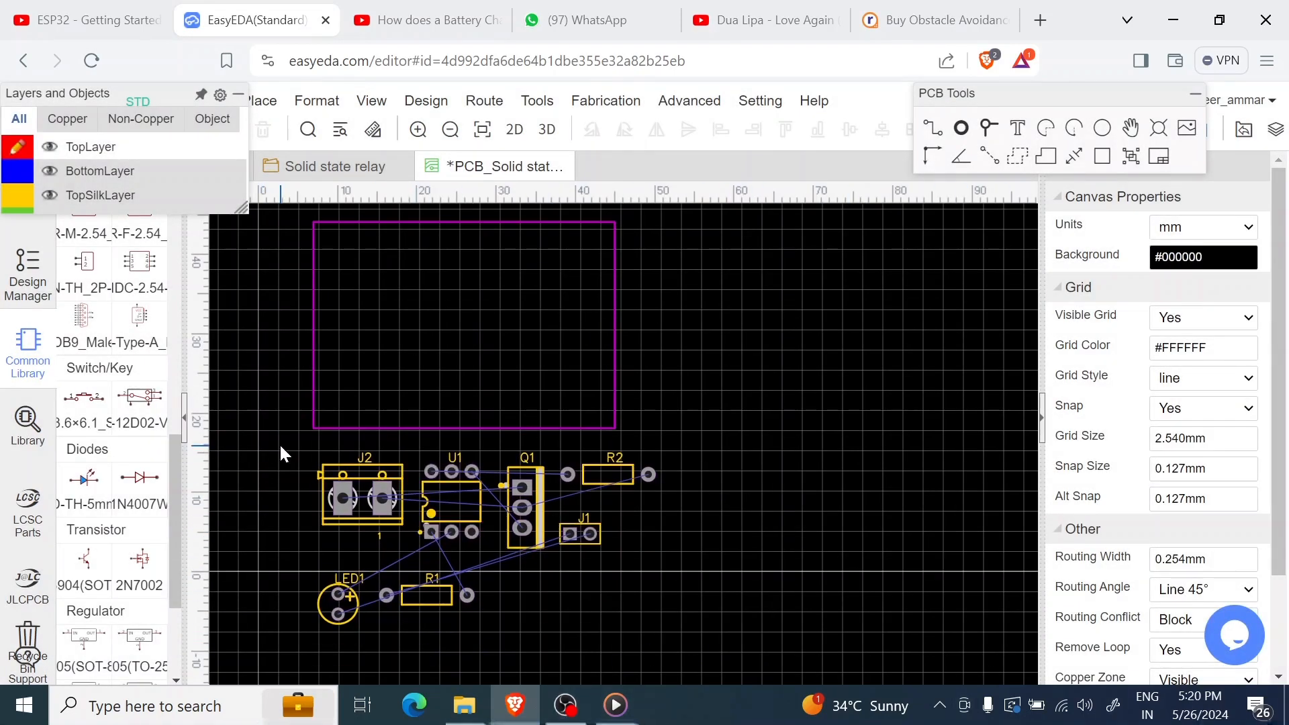
drag(286, 444, 678, 642)
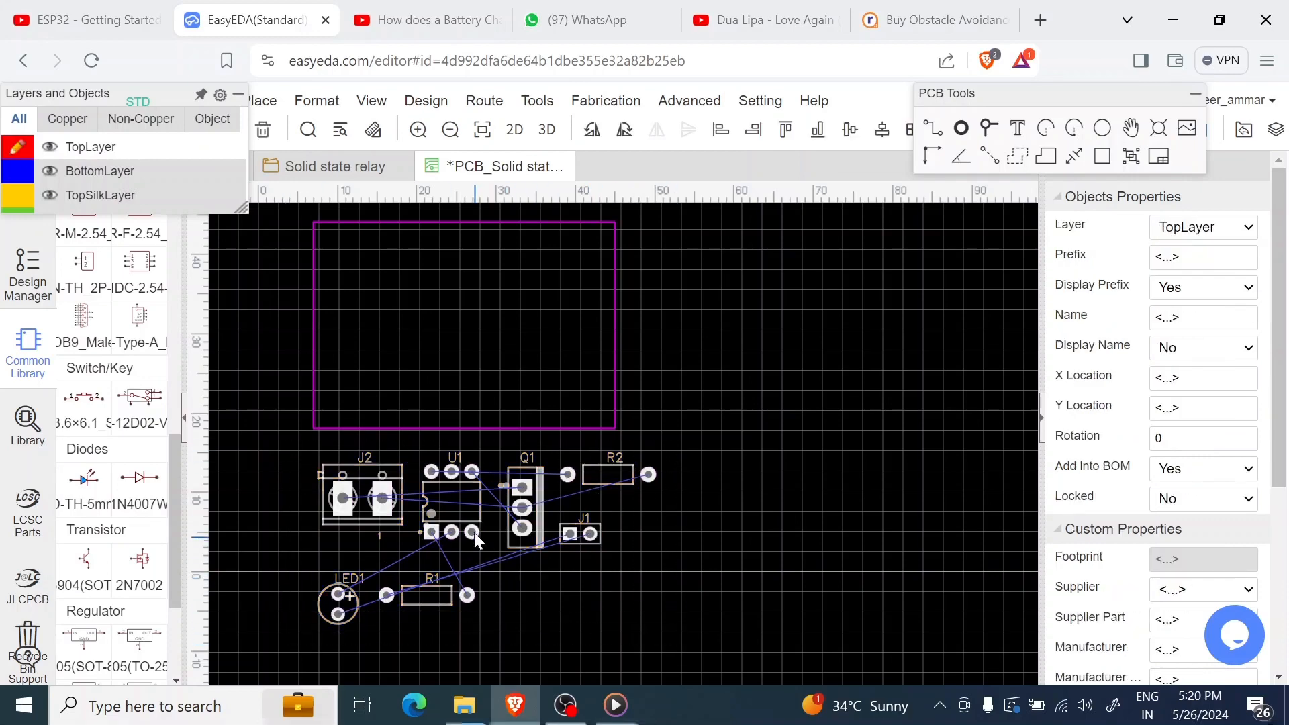
drag(470, 509, 480, 279)
click(554, 401)
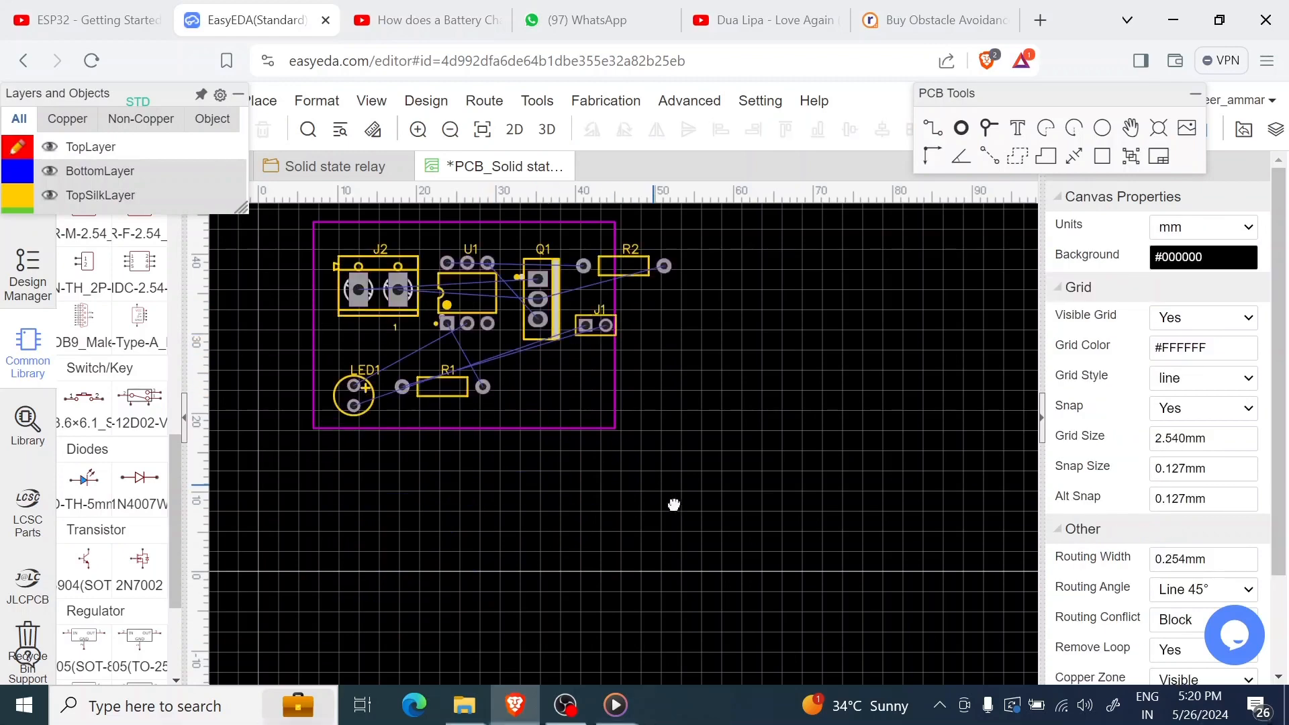
Move terminal block J2 to the board's lower right corner and header J1 to the left edge, rotated 90 degrees.
right_drag(674, 503, 774, 542)
drag(530, 409, 728, 481)
drag(741, 430, 479, 433)
key(space)
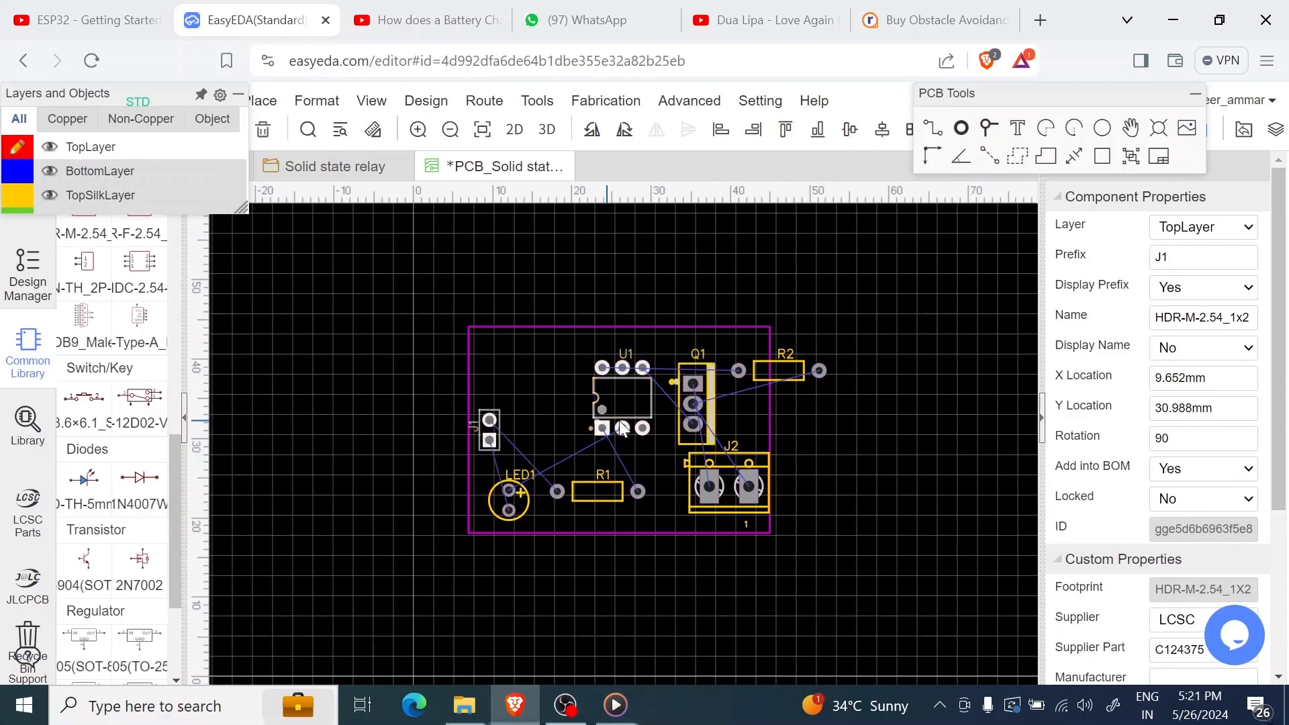
Rotate optocoupler U1 so its pin rows run vertically near the board's centre, and move resistor R1 to the upper left.
mouse_move(611, 406)
mouse_down()
mouse_move(625, 432)
mouse_move(595, 421)
mouse_move(603, 430)
mouse_up()
key(space)
drag(598, 491, 541, 366)
Place LED1, rotated, between header J1 and optocoupler U1, and shift resistor R1 slightly down.
drag(509, 500, 545, 437)
key(space)
mouse_move(541, 366)
mouse_down()
mouse_move(531, 381)
mouse_move(546, 386)
mouse_up()
Place triac Q1 near the board's top edge at 270 degrees rotation and set resistor R2 beside R1 in the upper left.
drag(763, 373, 665, 510)
key(space)
drag(729, 484, 654, 361)
key(space)
key(space)
key(space)
drag(665, 510, 538, 399)
key(space)
Rotate terminal block J2 to stand vertically at the board's right edge and nudge triac Q1 slightly down.
click(712, 425)
key(space)
click(641, 408)
drag(646, 357, 644, 369)
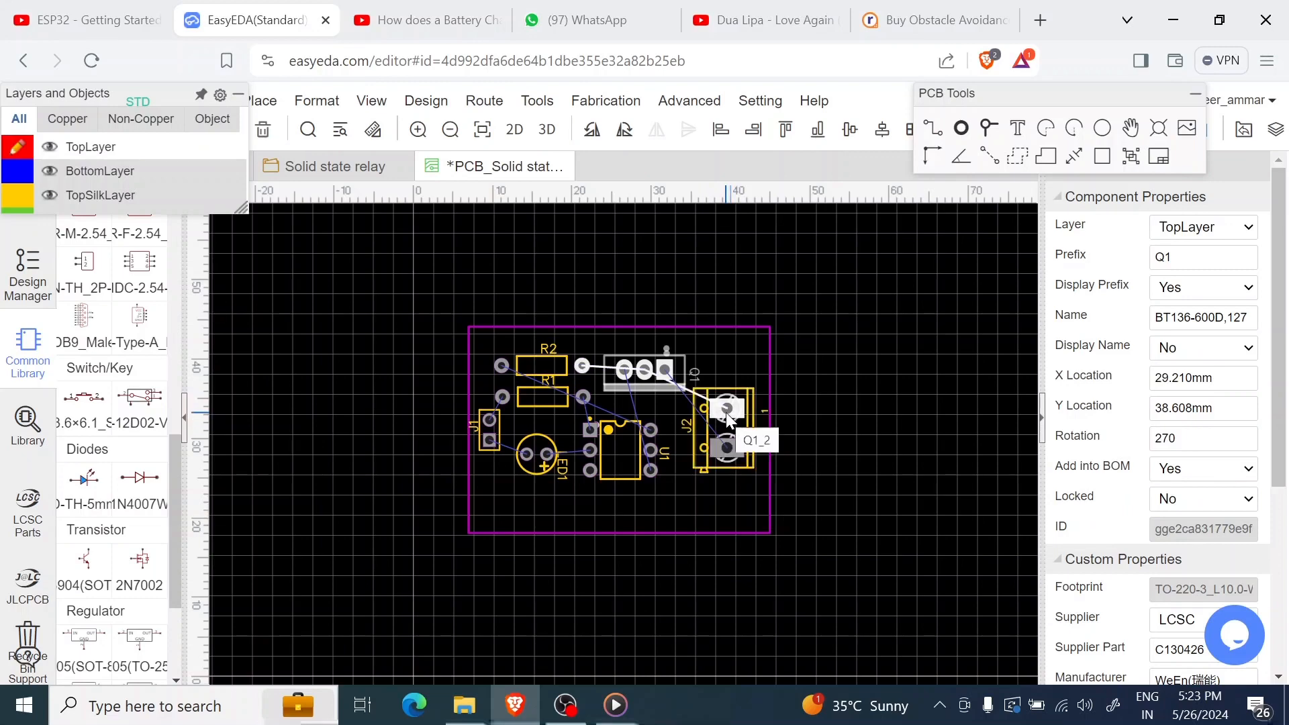
Set the routing width to 1 mm and make BottomLayer the active layer for routing tracks.
key(w)
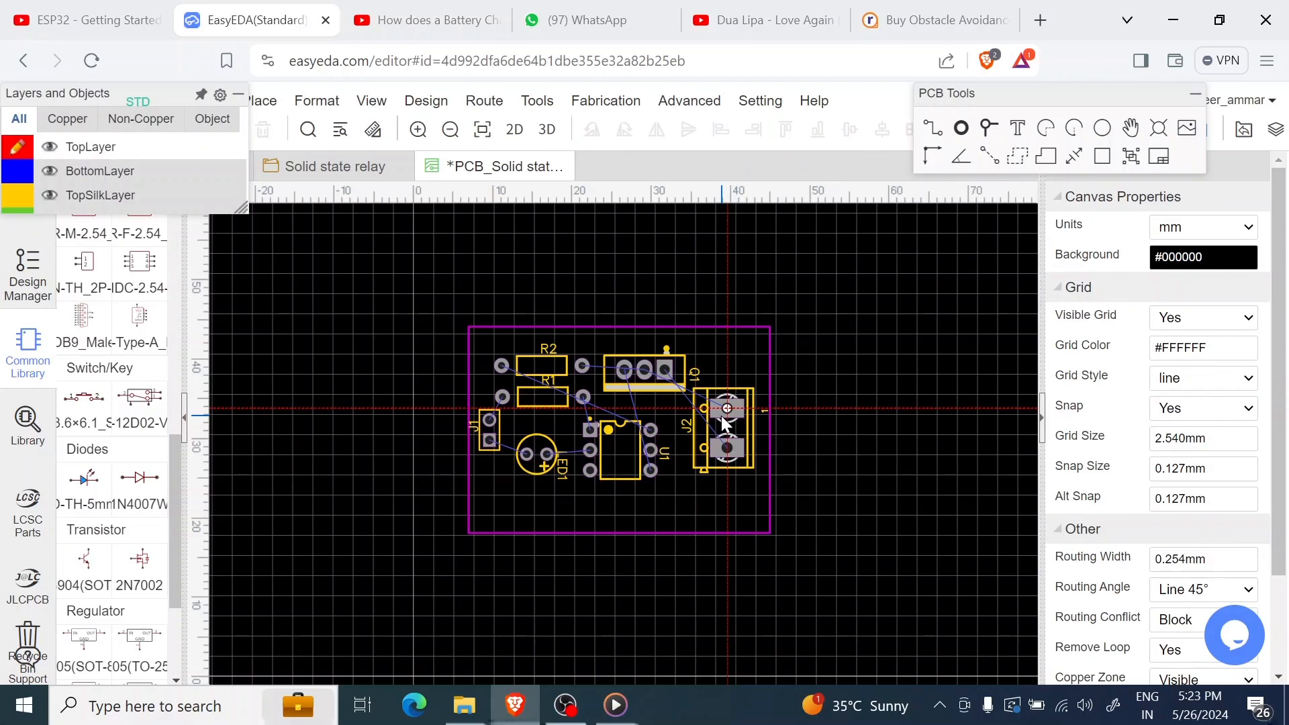
click(1213, 560)
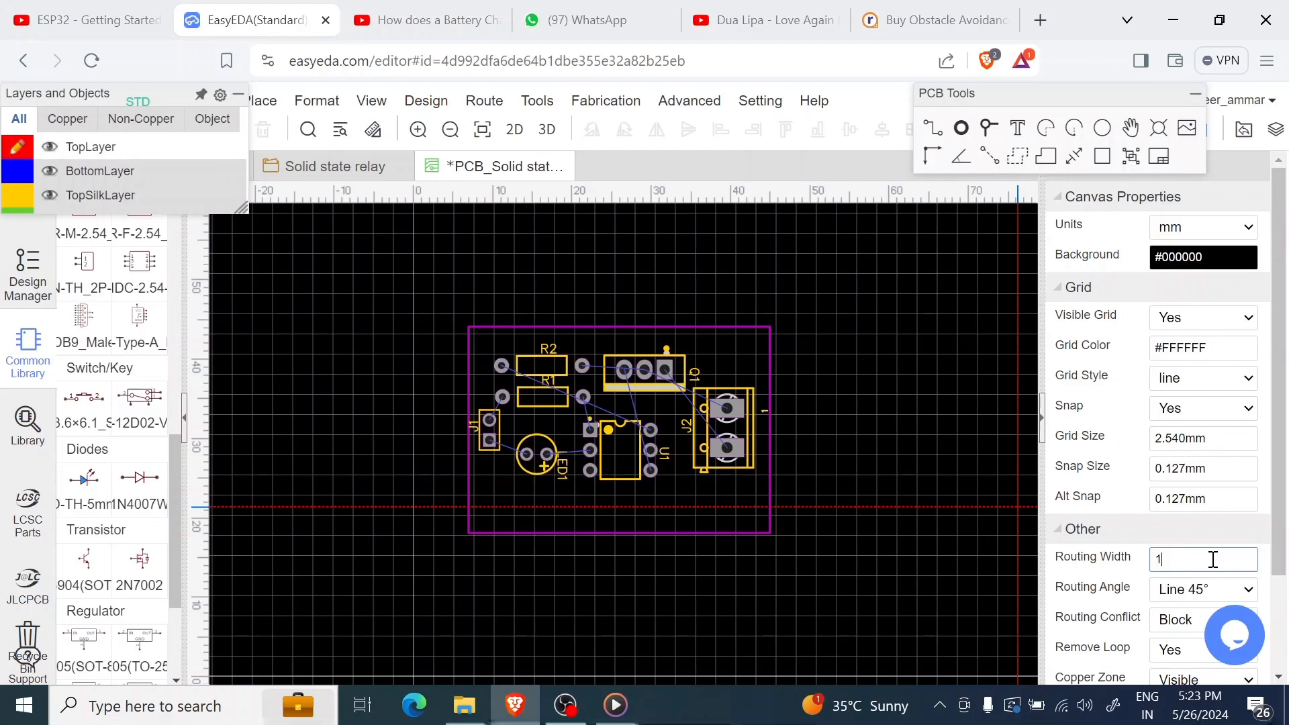
key(Return)
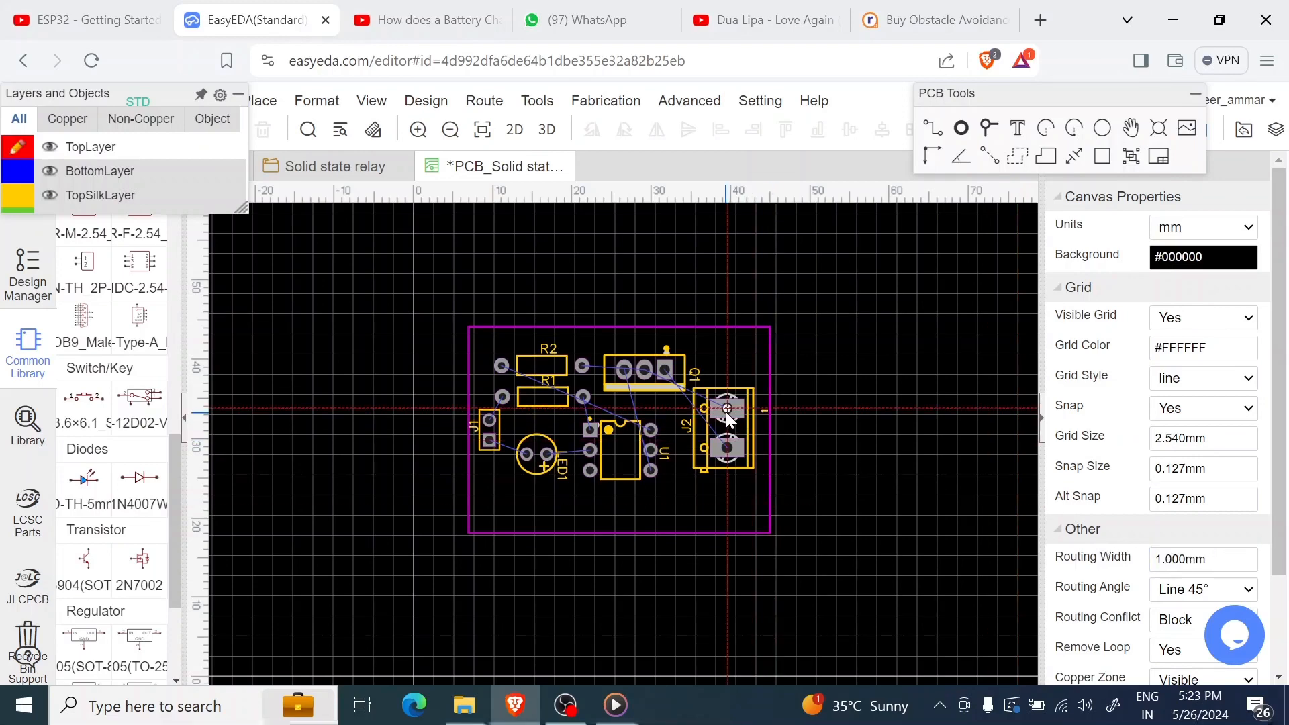
click(726, 411)
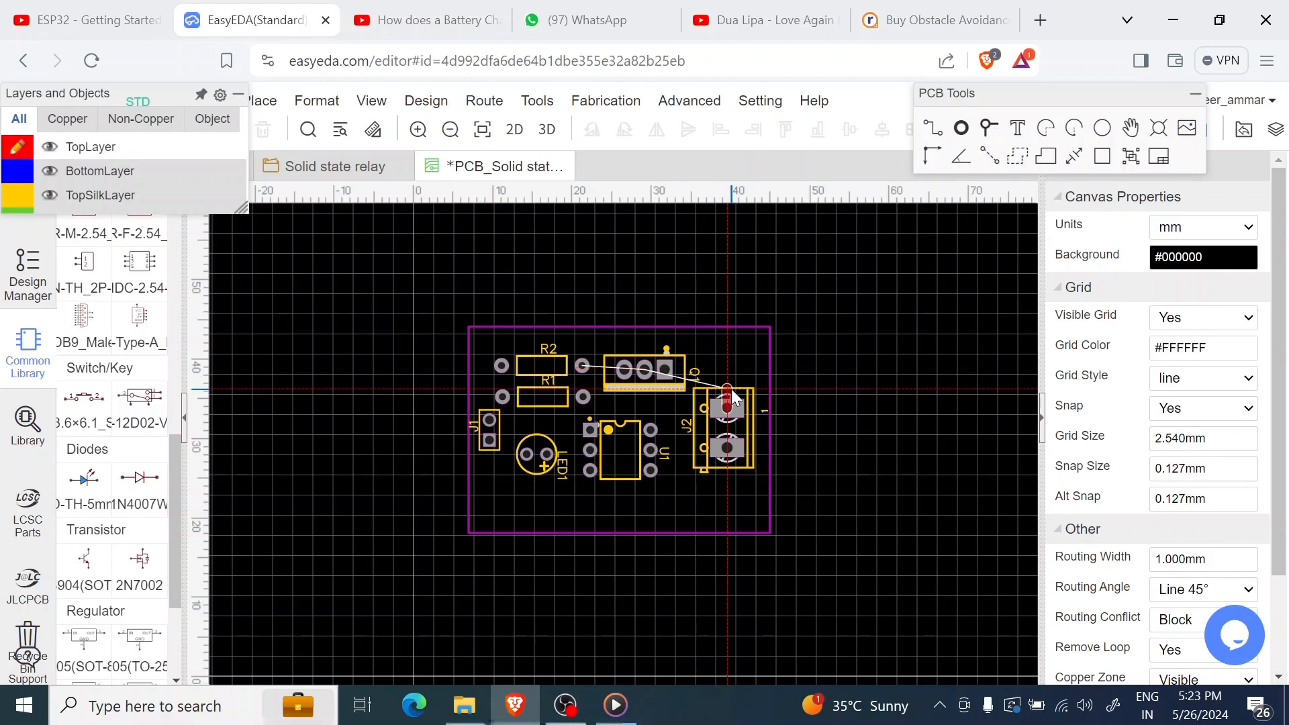
key(Escape)
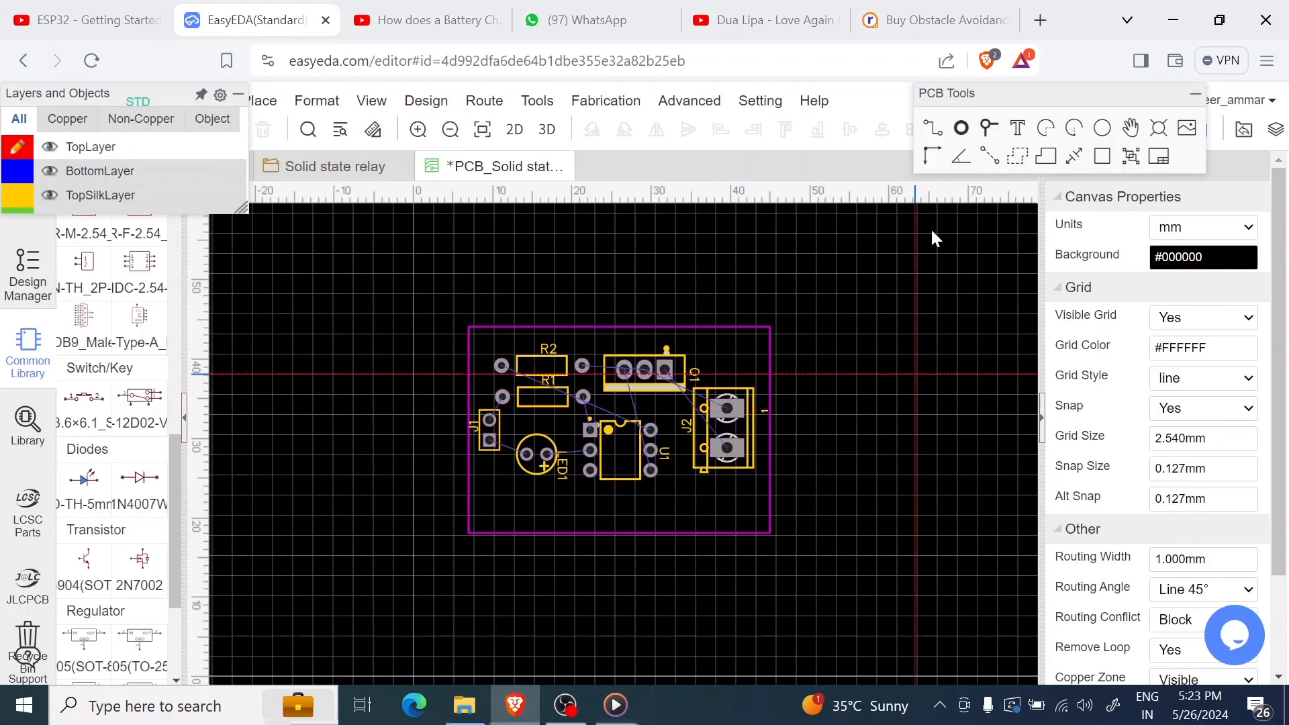
click(17, 176)
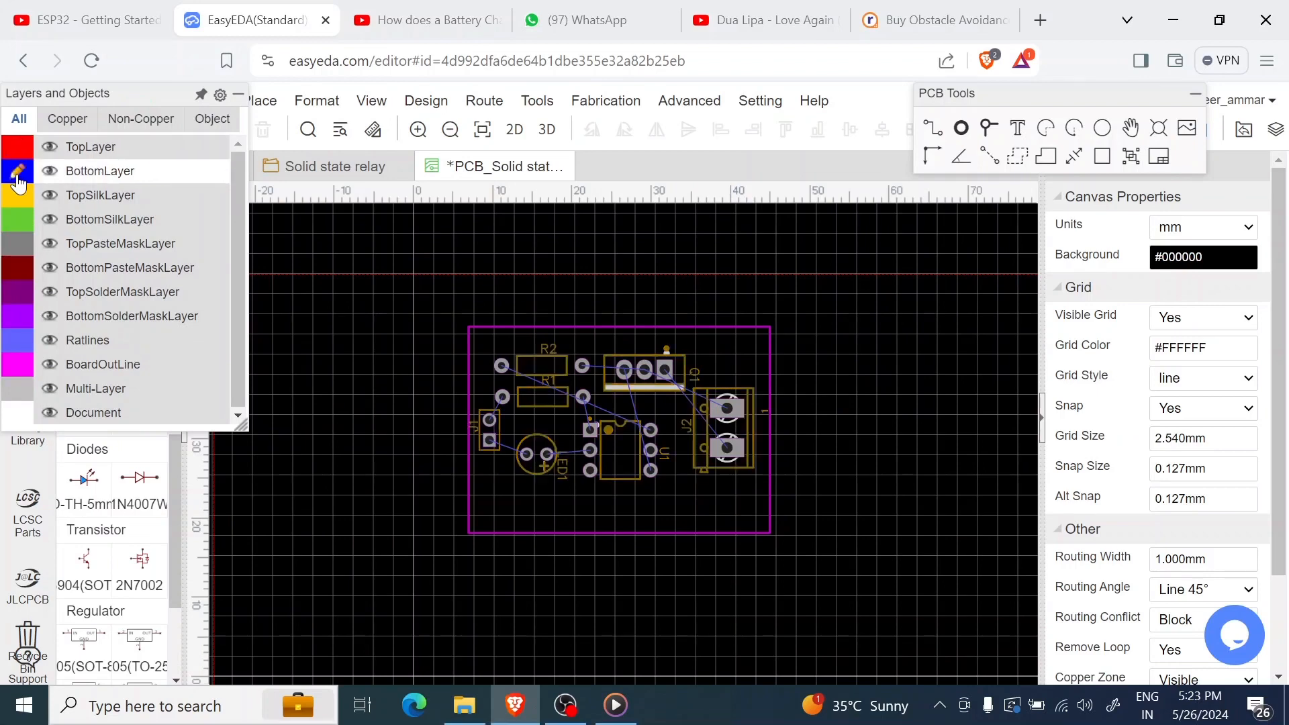
Route bottom-layer tracks from J2's lower pad to Q1's square pad, and from J2's upper pad to Q1's middle pad and R2.
click(727, 409)
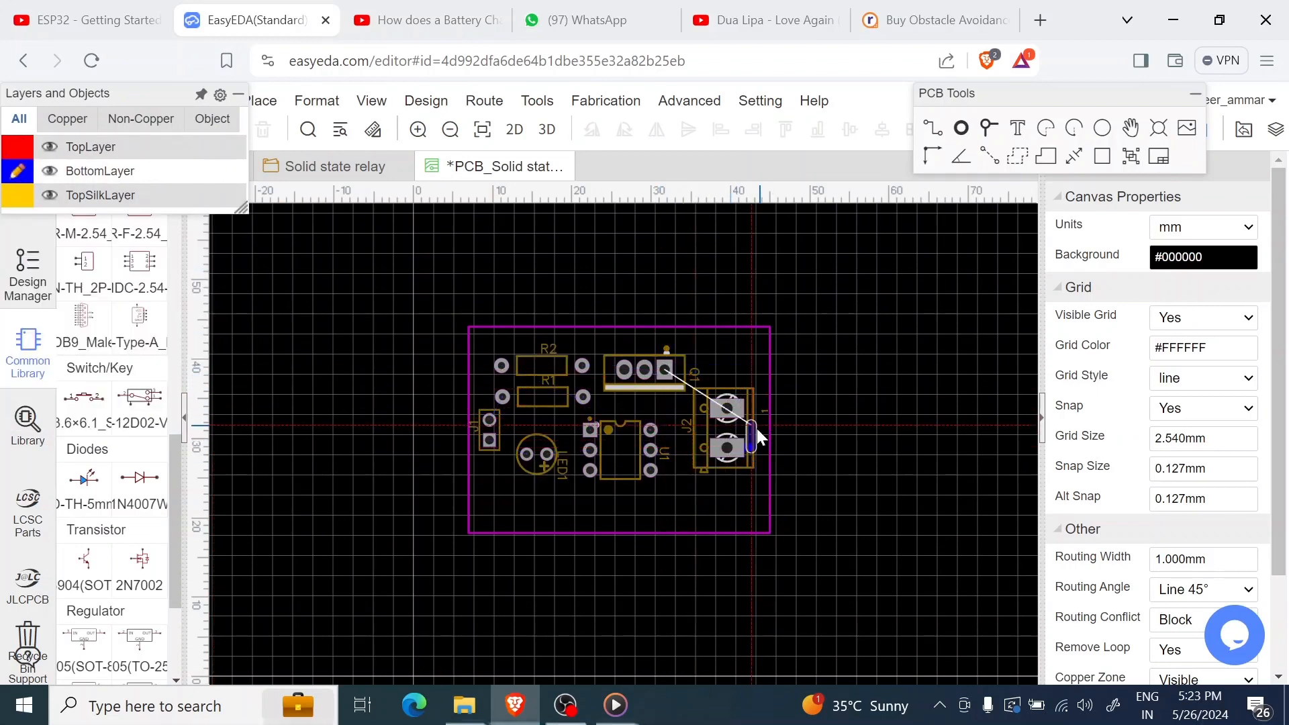
click(665, 369)
click(727, 408)
click(728, 370)
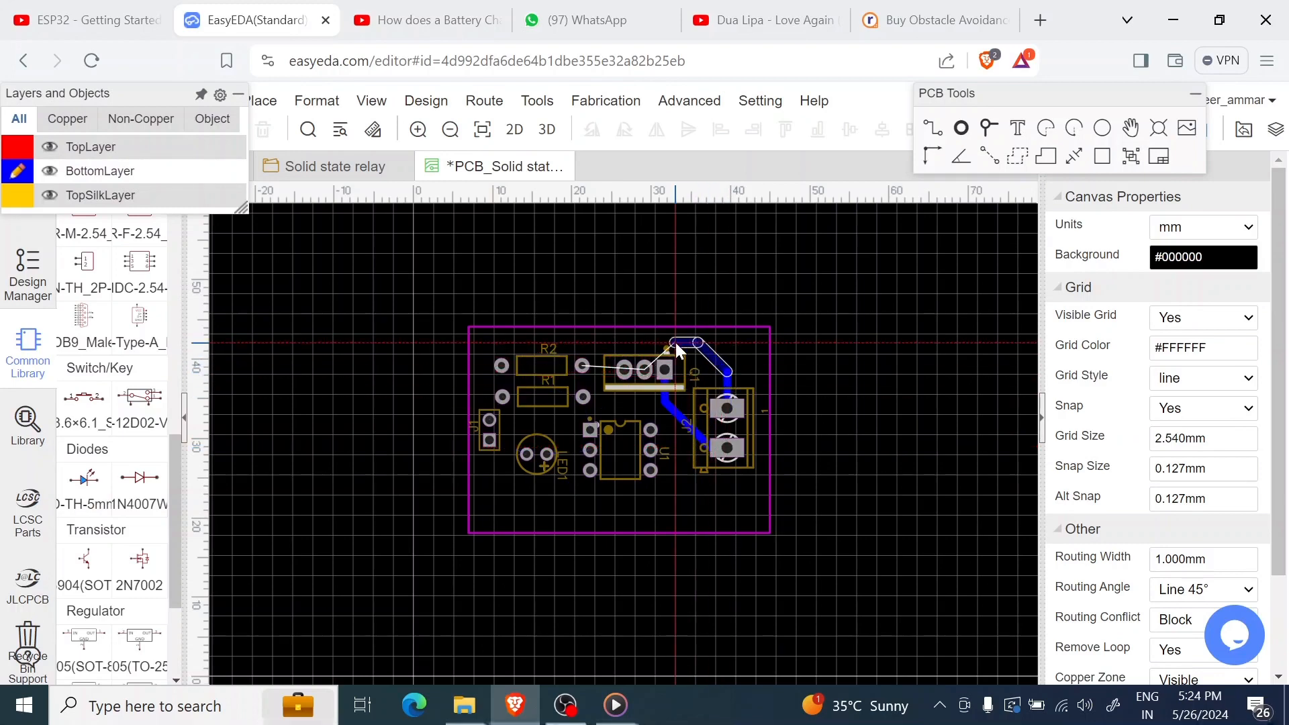
click(674, 341)
click(645, 369)
click(582, 366)
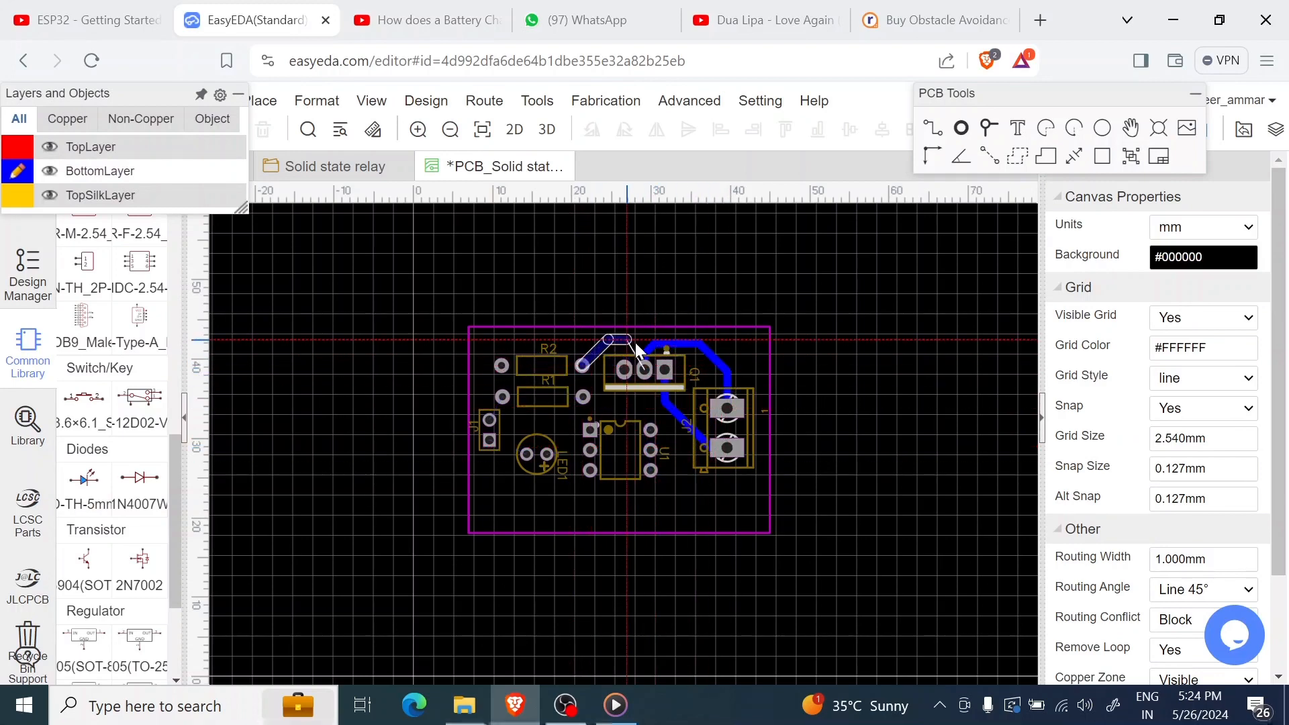
click(652, 343)
Route the input-side tracks linking R1 to U1's square pin and header J1, and J1 through LED1 to U1's second pin.
click(582, 396)
click(590, 429)
click(503, 397)
click(489, 420)
click(490, 440)
click(527, 454)
click(547, 455)
click(591, 450)
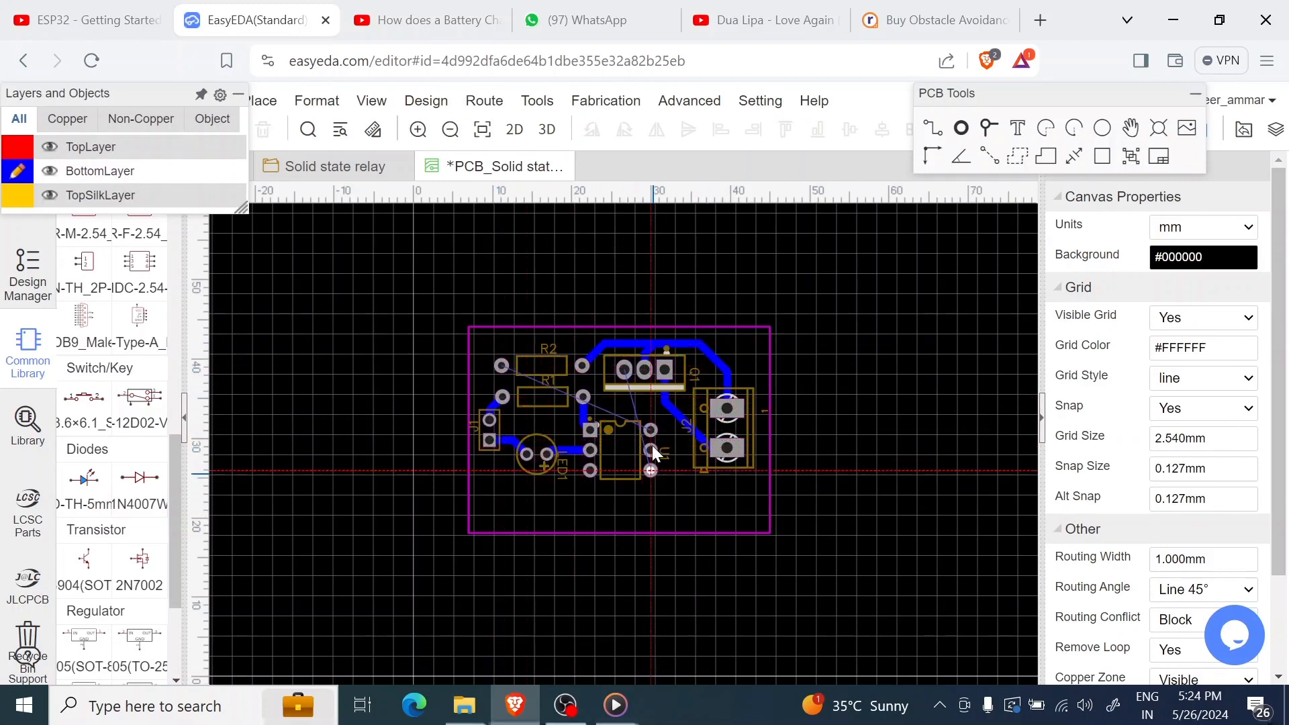
Route a track from U1's upper right pin between resistors R1 and R2 to R2's left pad.
click(651, 430)
click(611, 406)
click(590, 381)
click(526, 380)
click(503, 366)
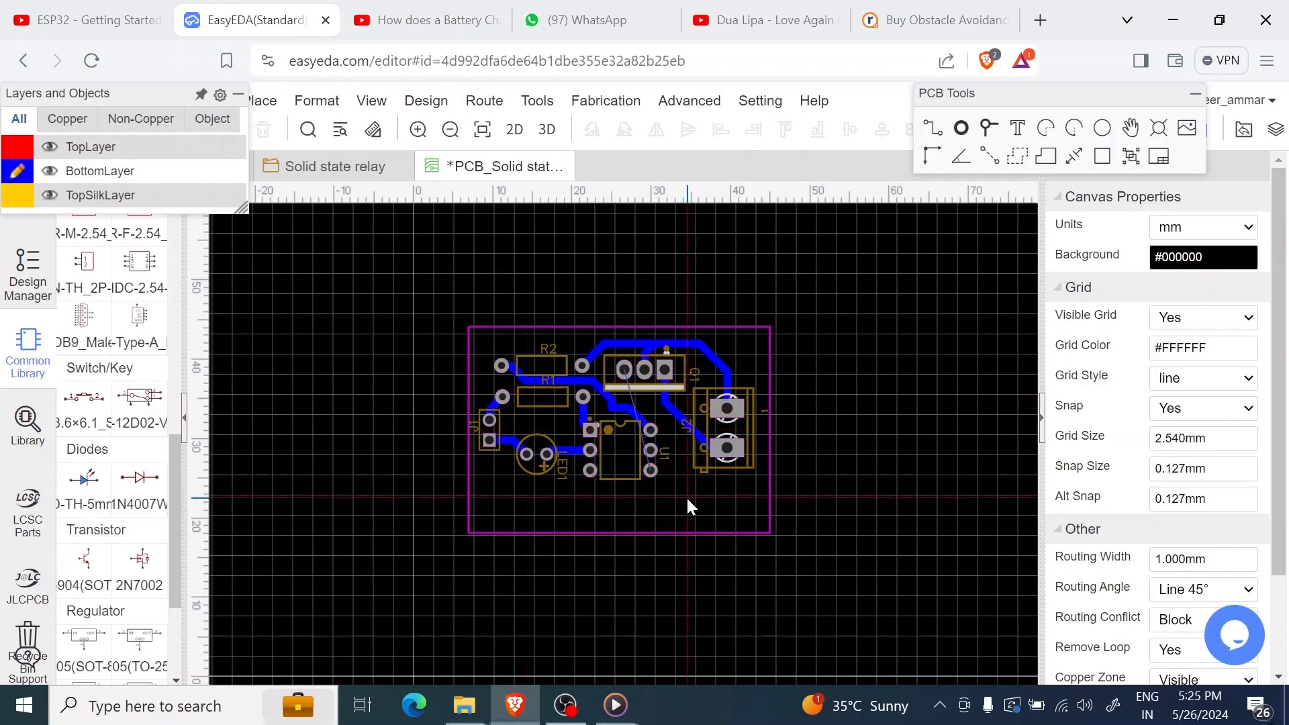
Route Q1's left pad down around the right side of U1 to U1's lower right pin.
scroll(664, 456, up, 3)
click(600, 304)
click(626, 336)
click(695, 464)
click(650, 495)
scroll(742, 534, down, 2)
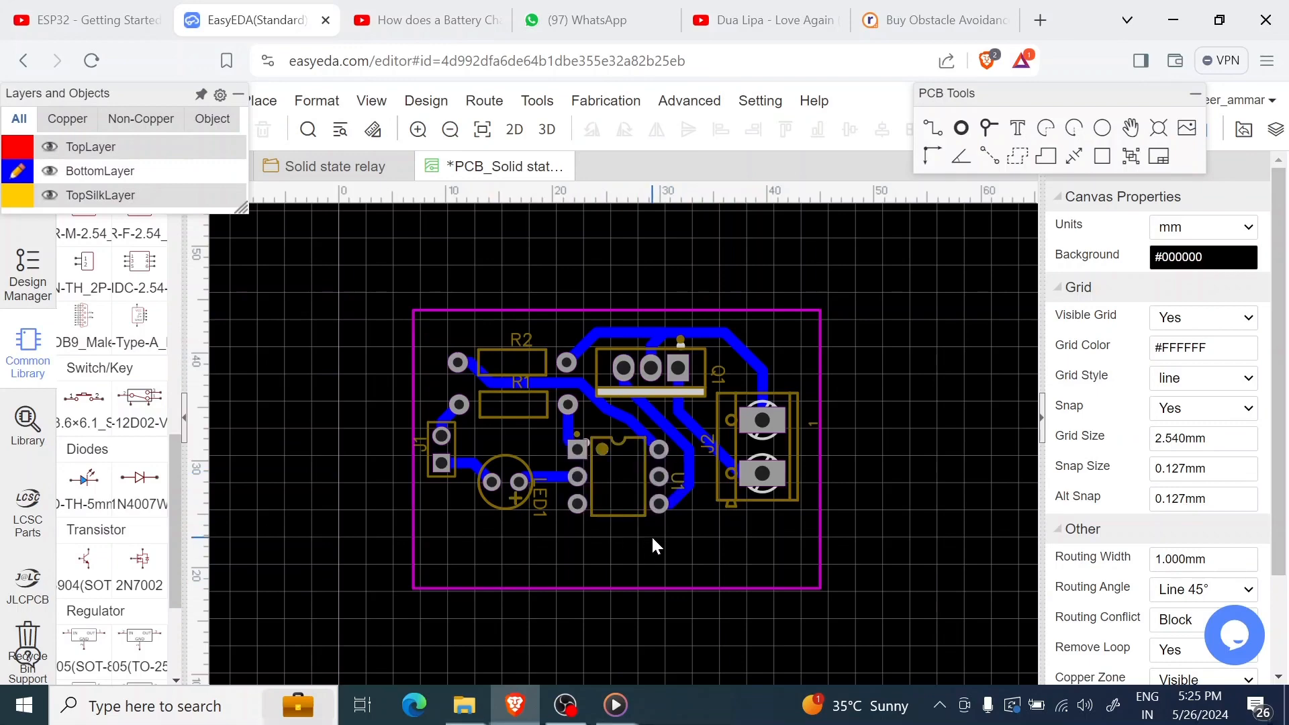
Raise the lower edge of the board outline close to the components, for an outline length of about 117.5 mm.
click(616, 588)
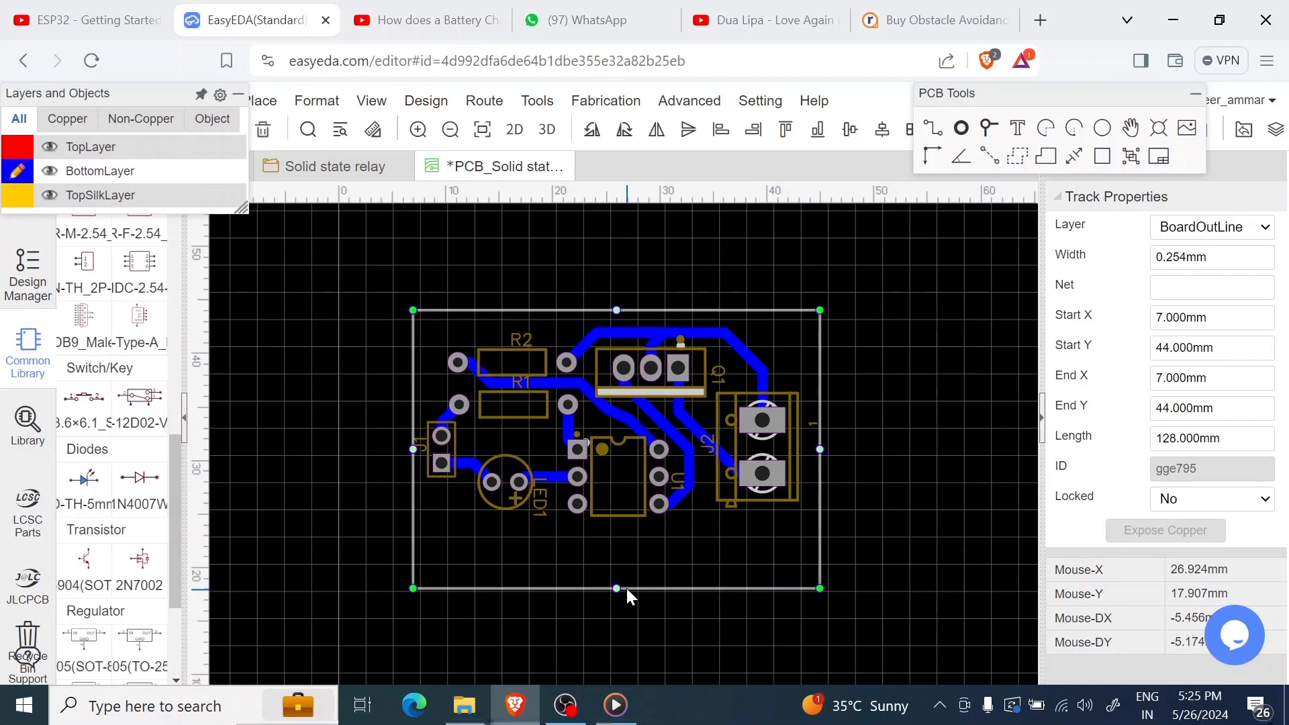
drag(626, 587, 638, 531)
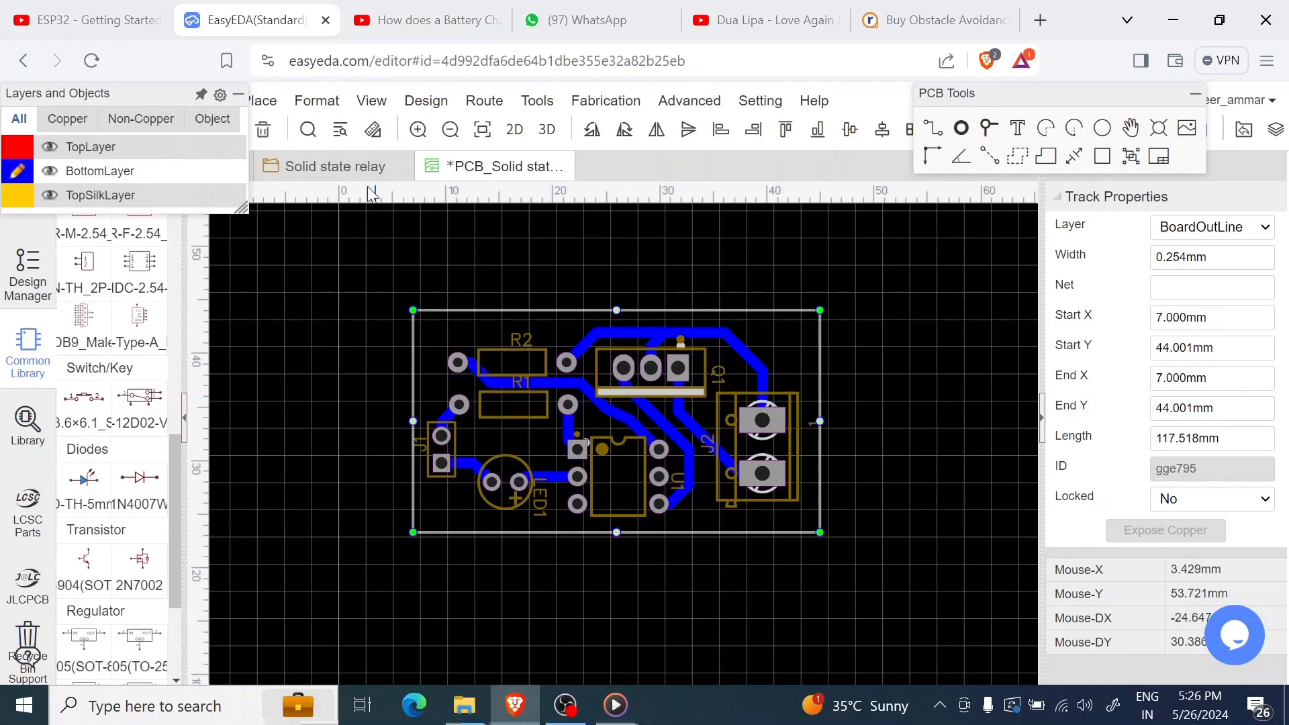
Convert the schematic to a new PCB to view the board outline shape options, dismiss the settings and return to the routed board.
click(344, 168)
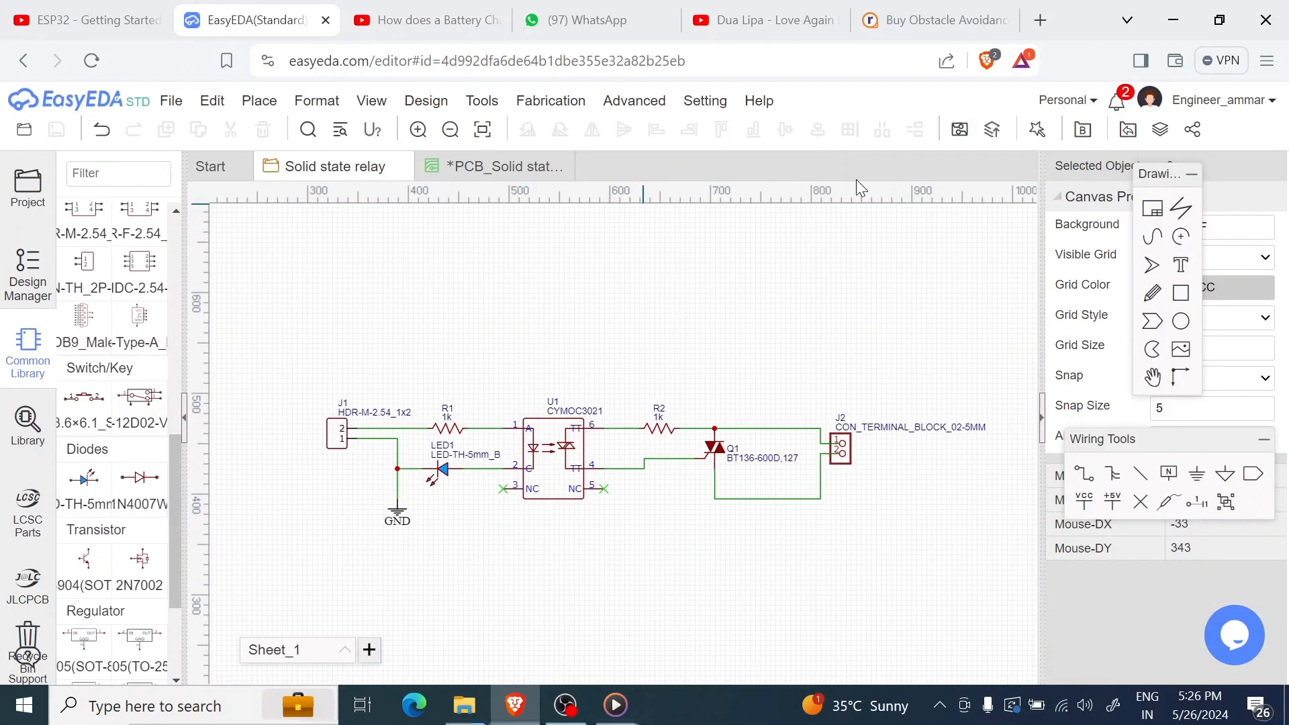
click(963, 128)
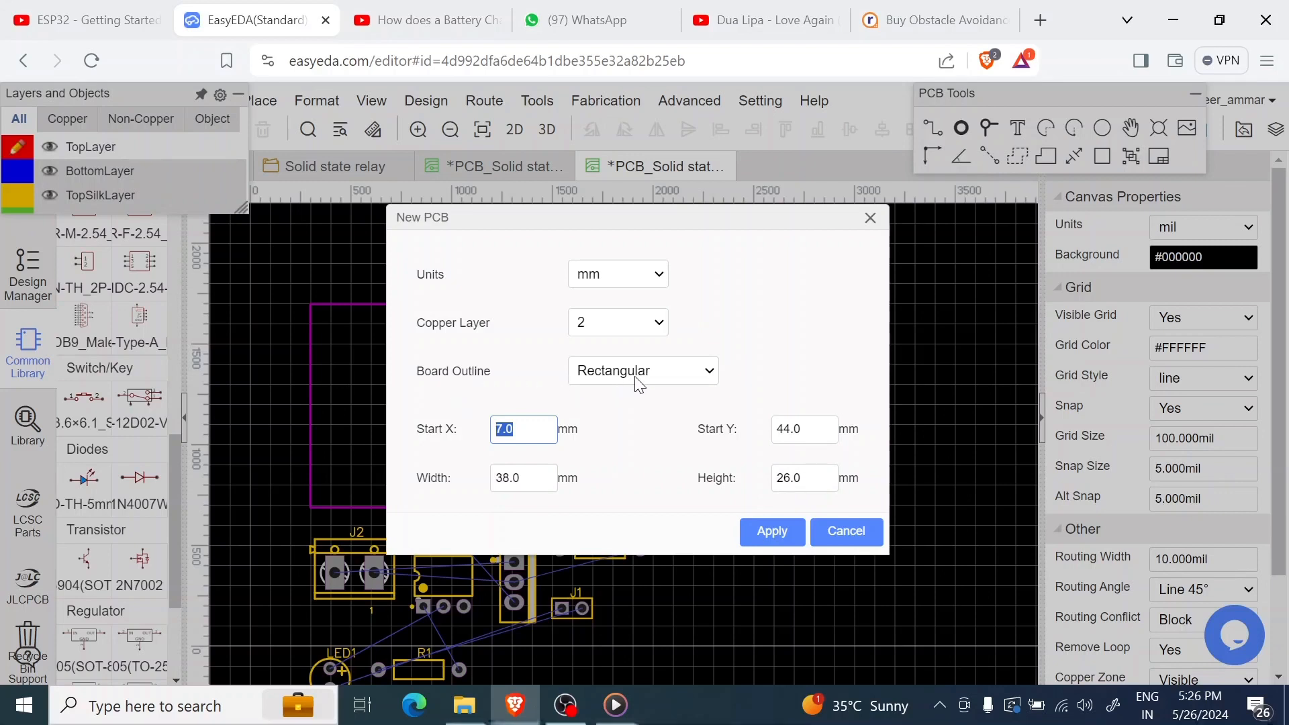
click(674, 379)
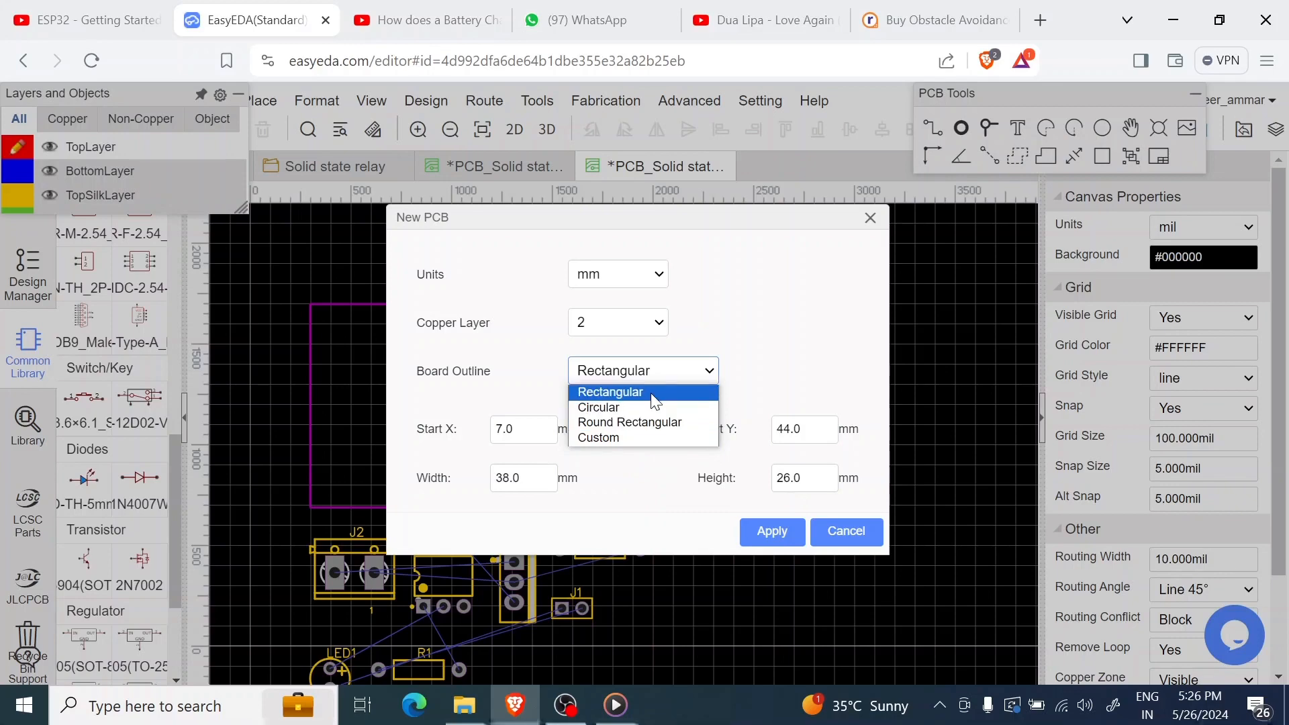
click(870, 219)
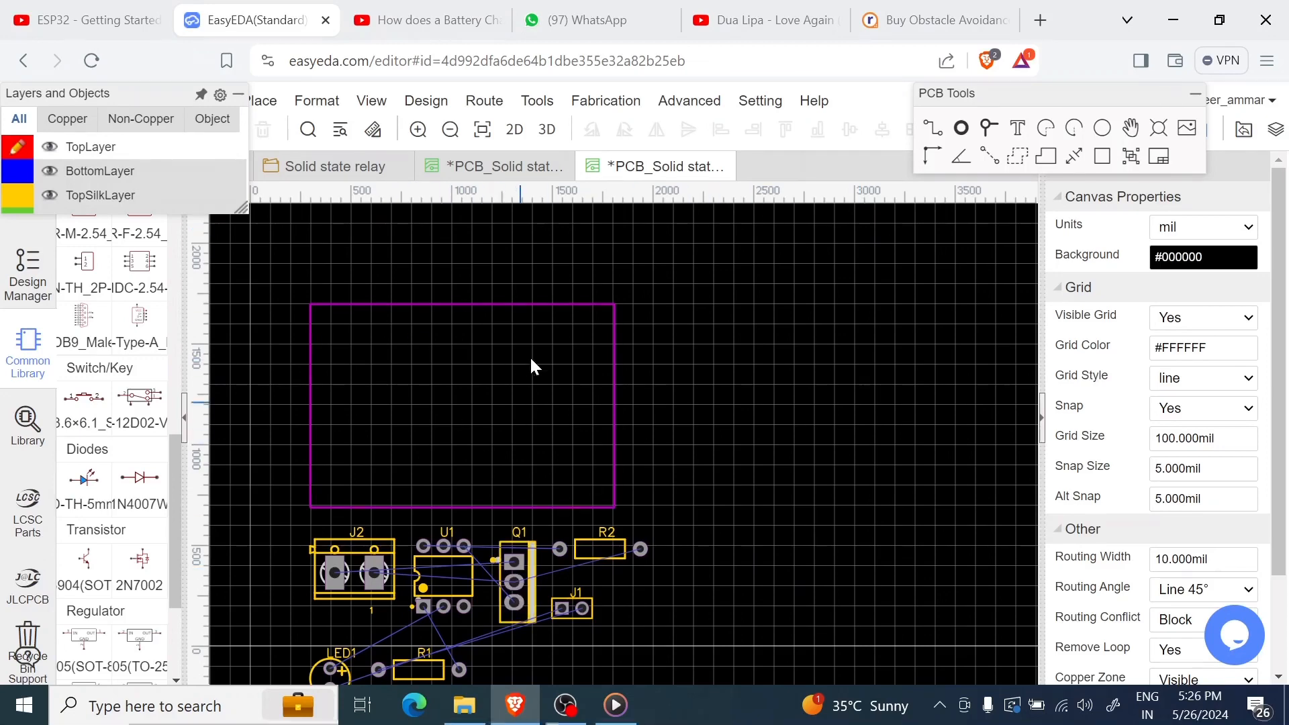
click(492, 168)
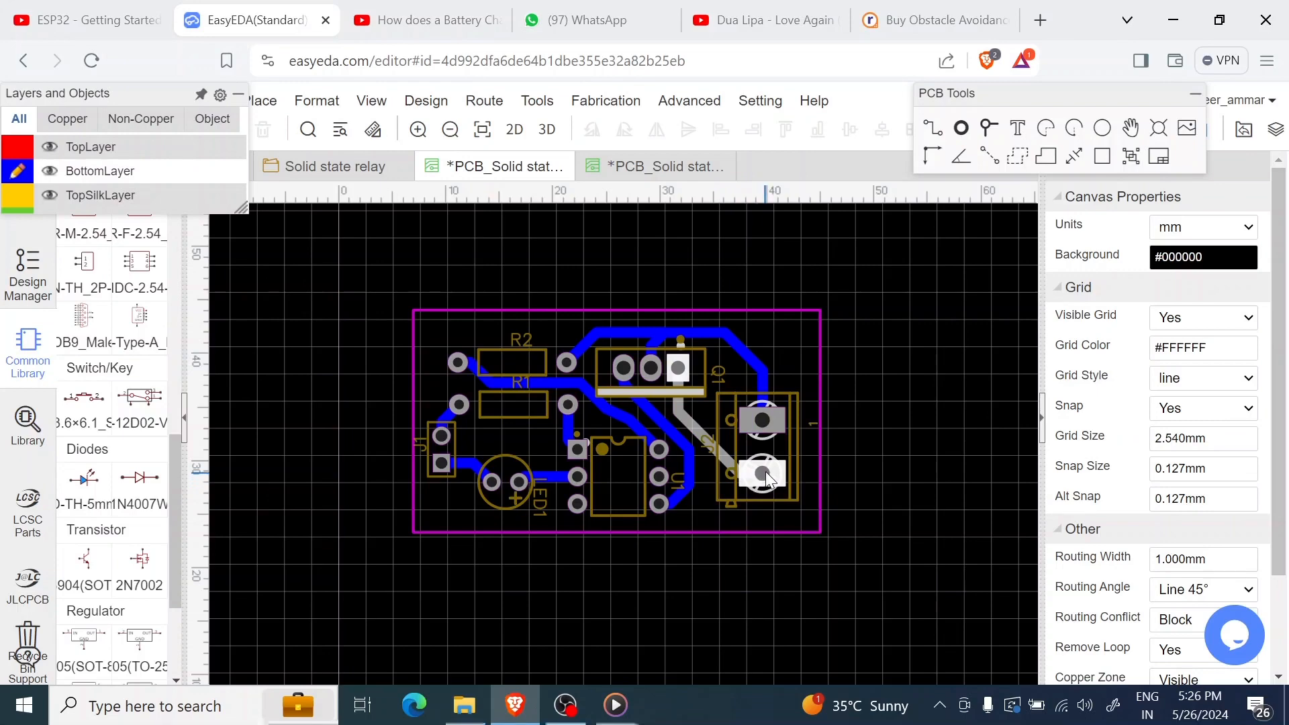
Place four mounting holes, one in each corner inside the board outline.
click(810, 423)
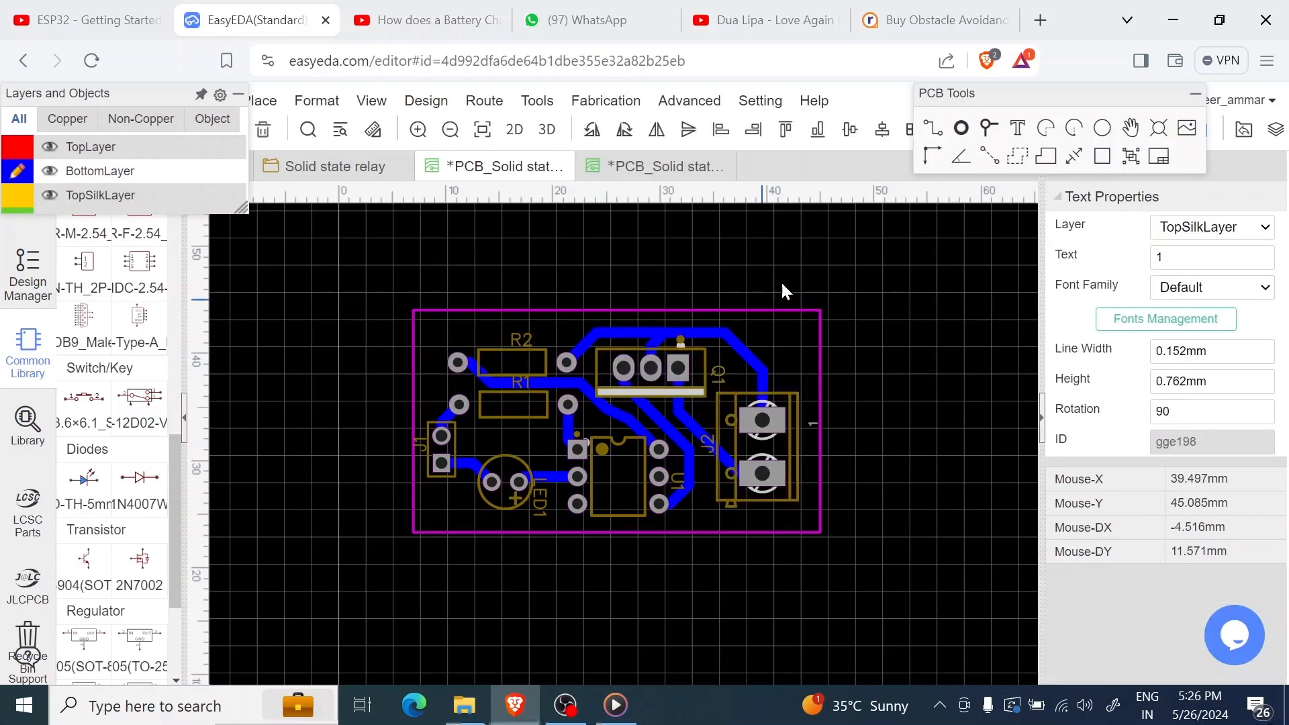
click(1157, 133)
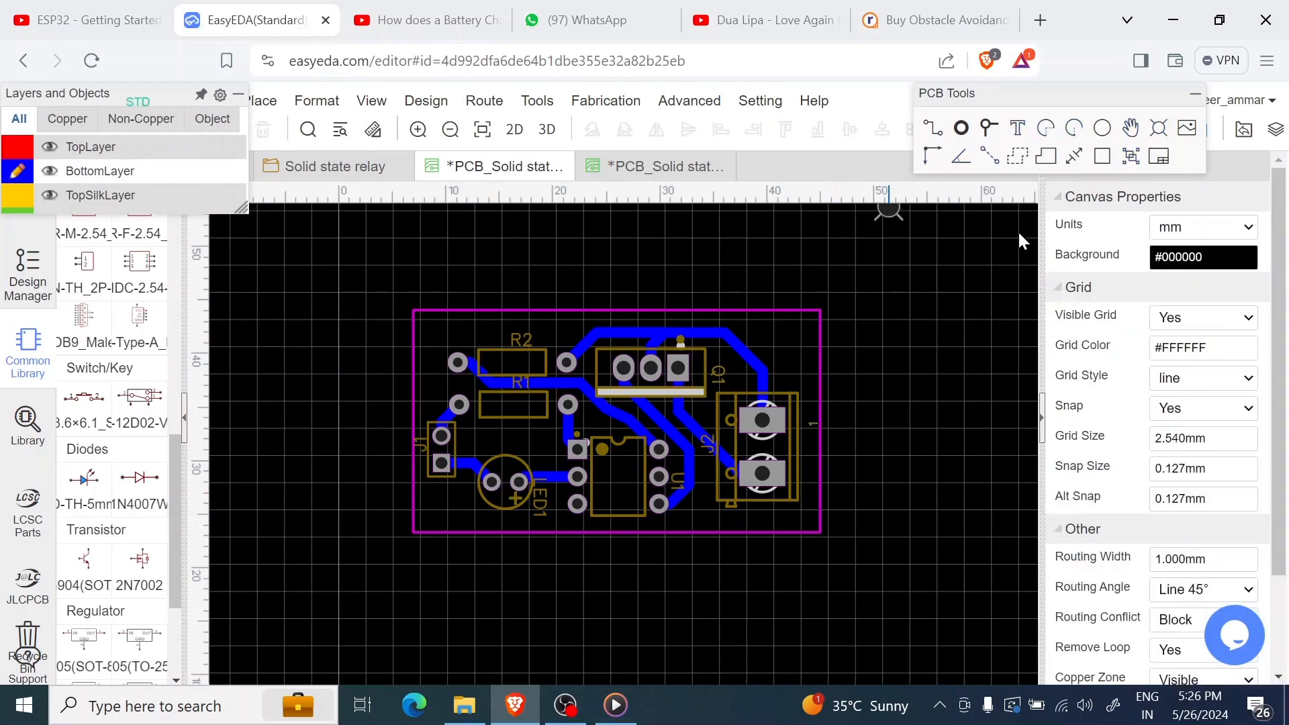
click(804, 326)
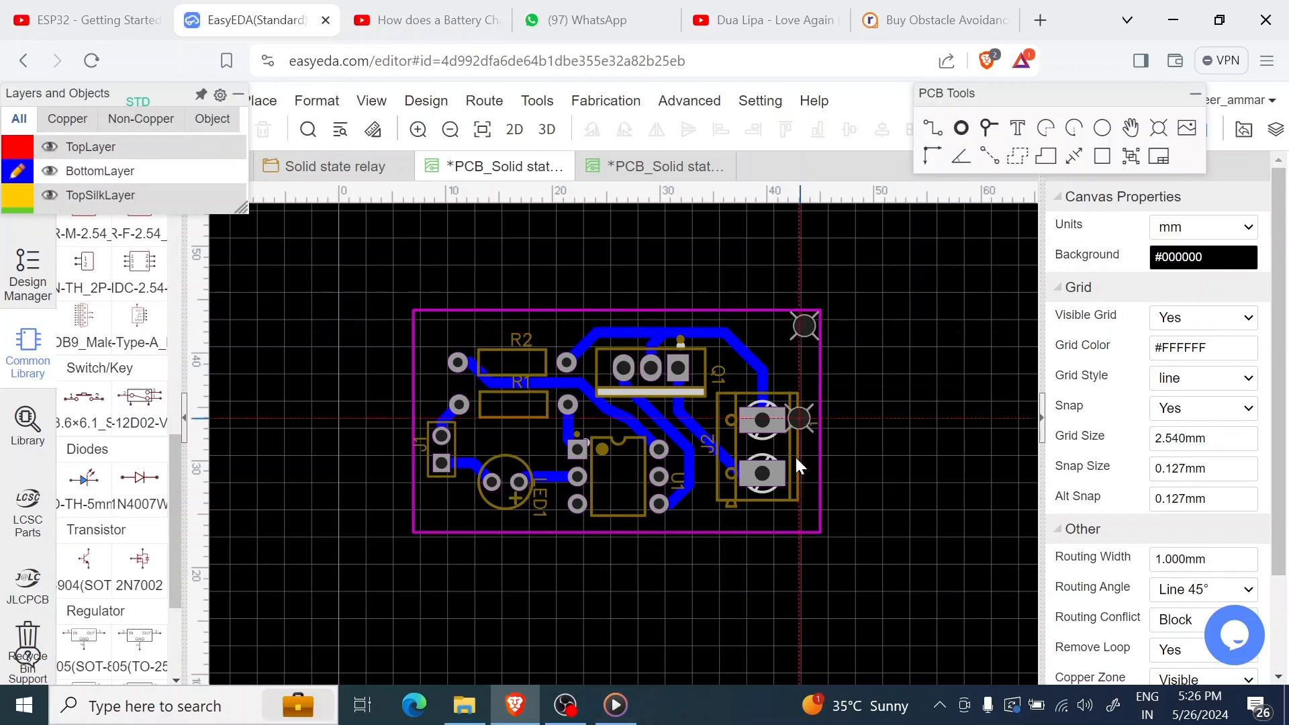
click(807, 519)
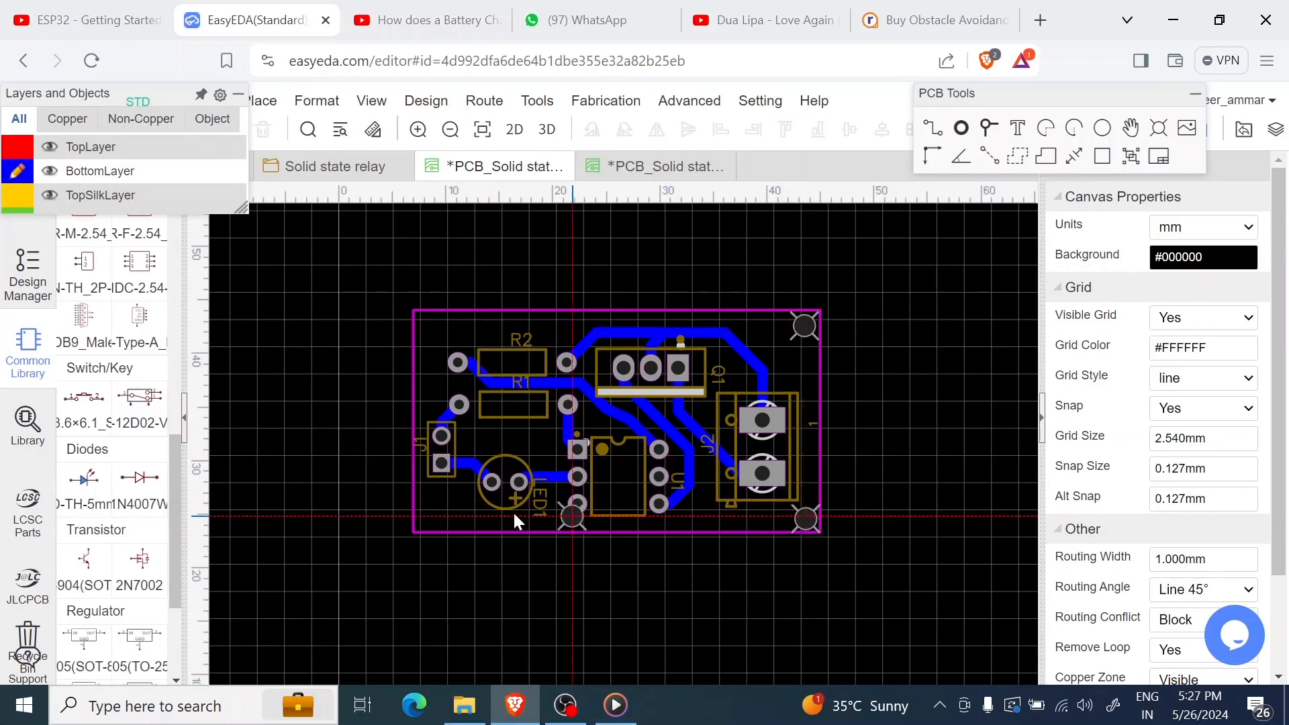
click(430, 517)
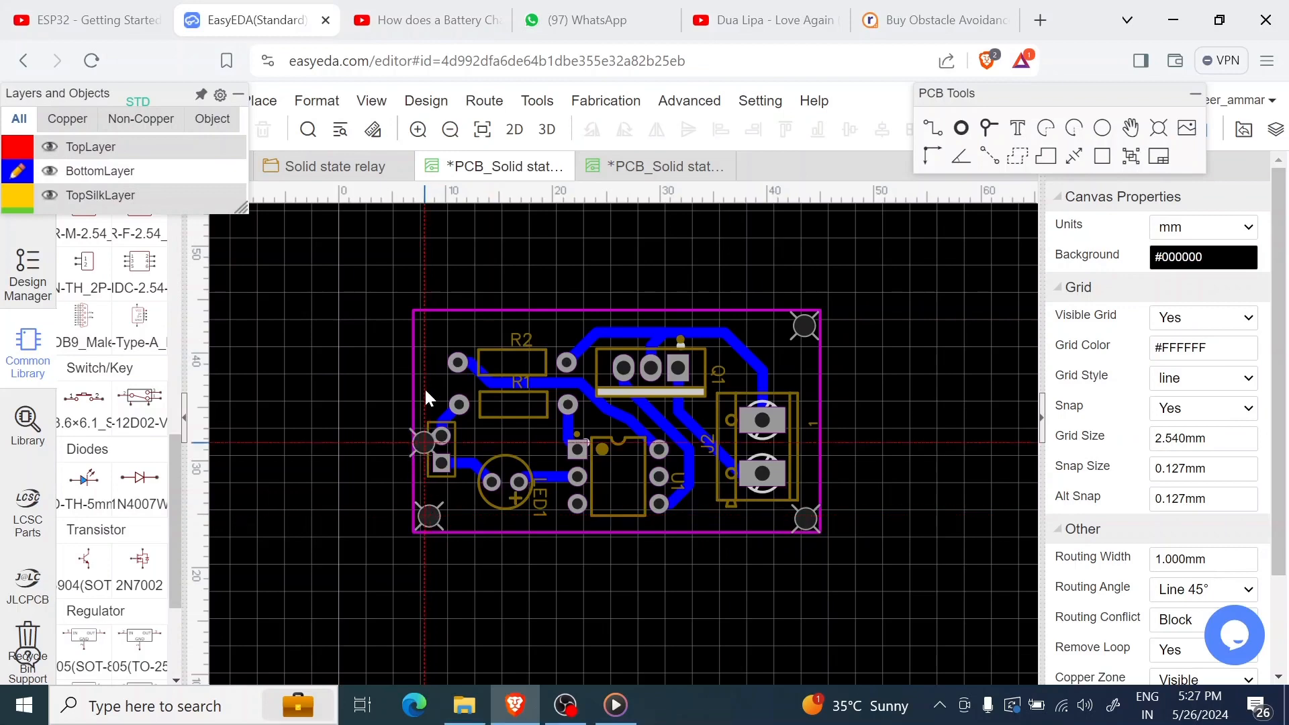
click(430, 327)
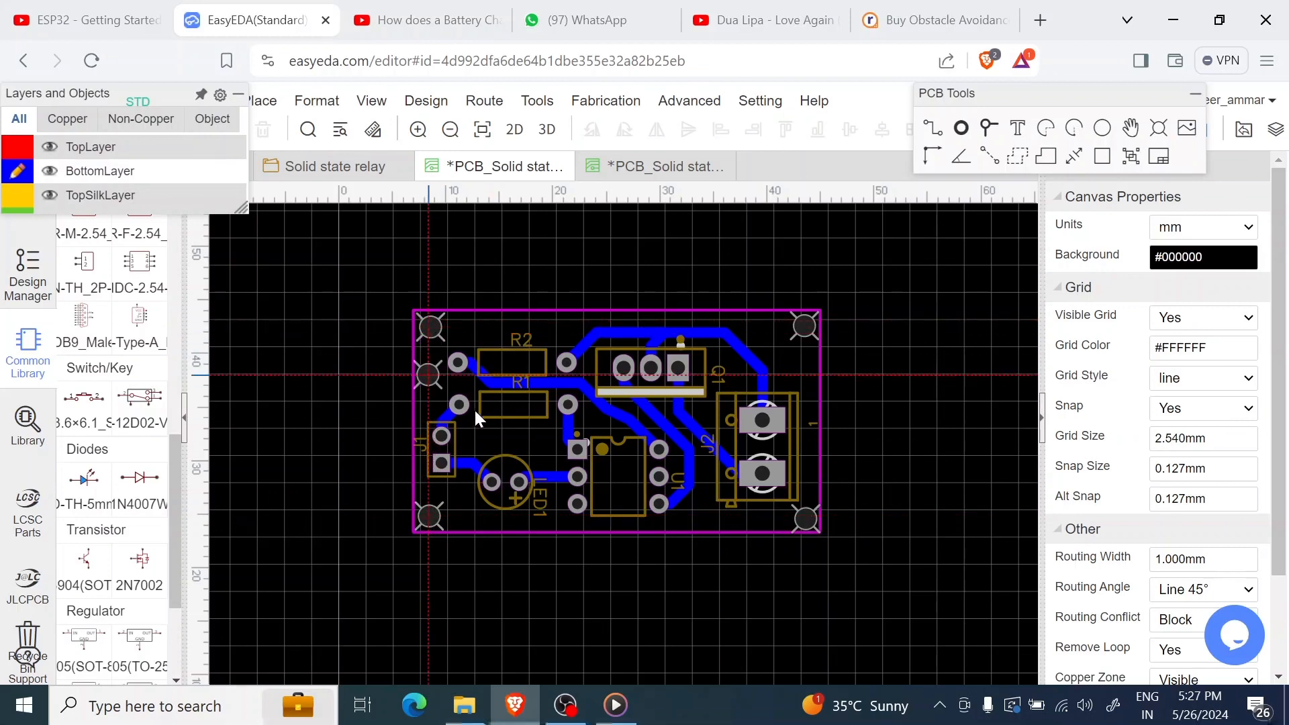
key(Escape)
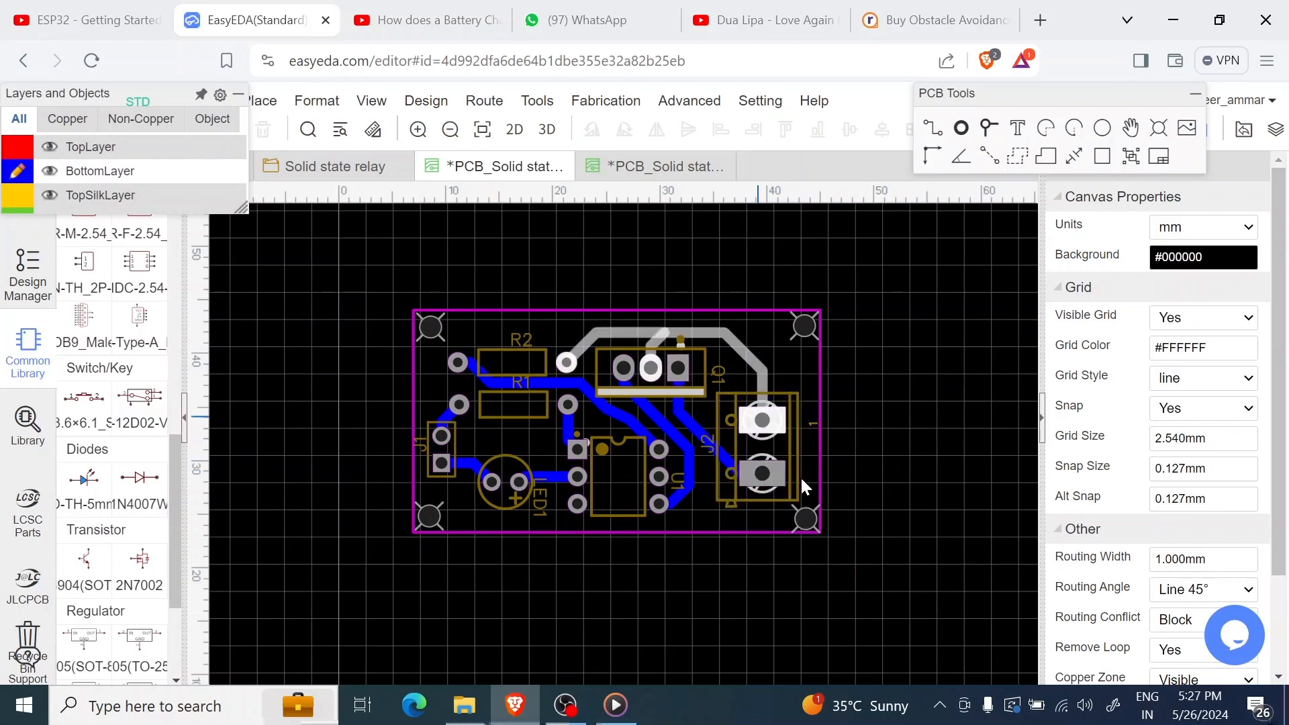
Nudge the lower right mounting hole to centre X 43.561 mm and Y 24.638 mm.
click(794, 516)
drag(793, 516, 792, 514)
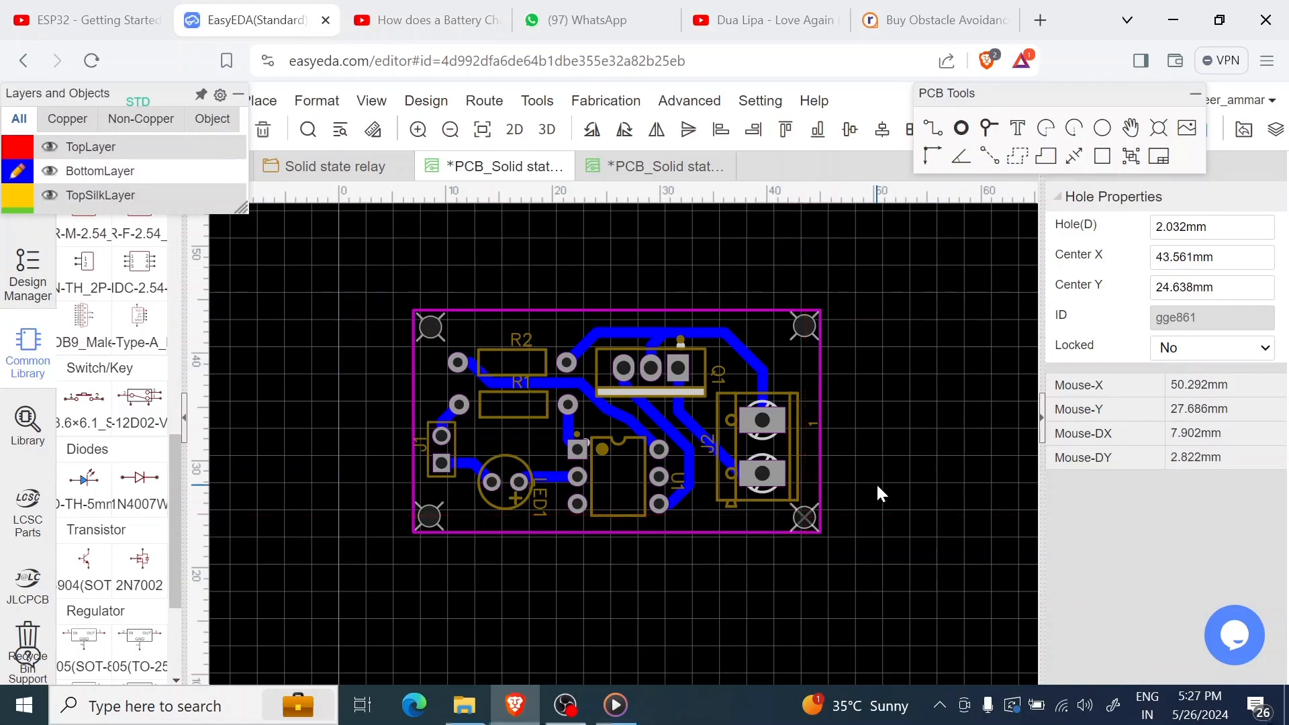
click(876, 482)
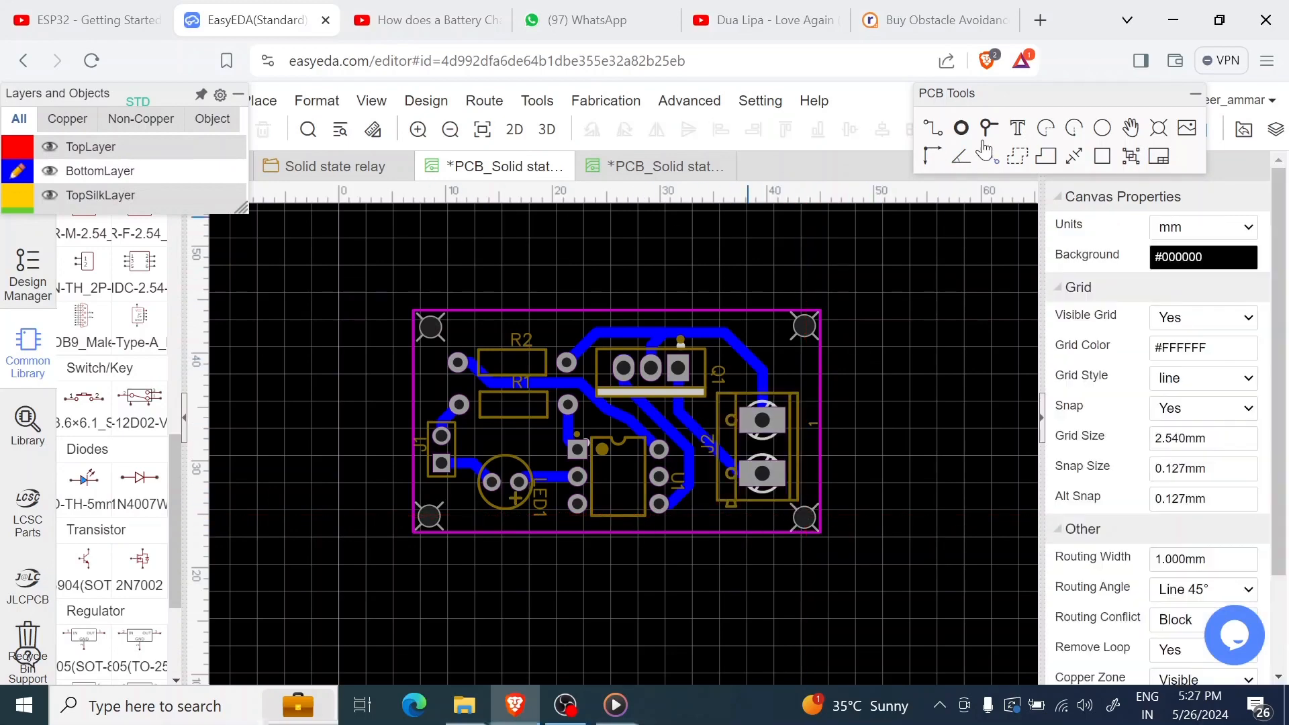
Draw a bottom-layer copper area on net GND as a rectangle just outside the whole board outline.
click(1013, 159)
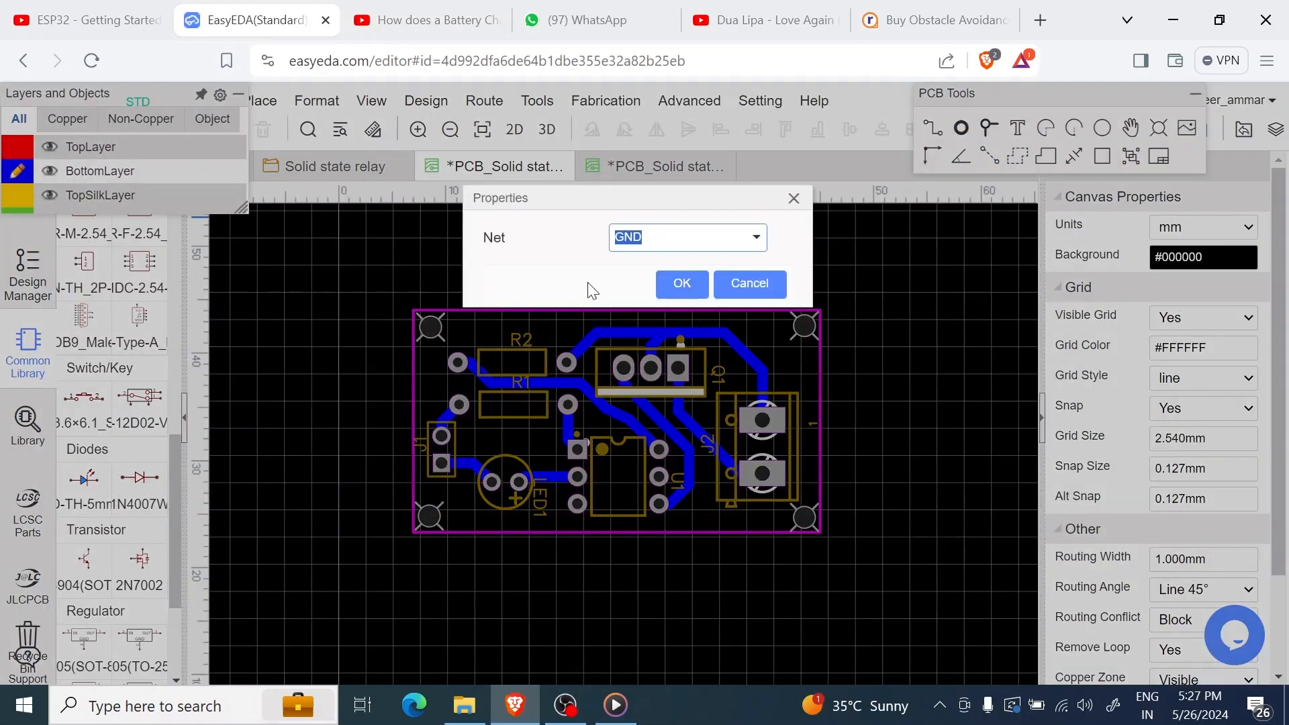
click(679, 284)
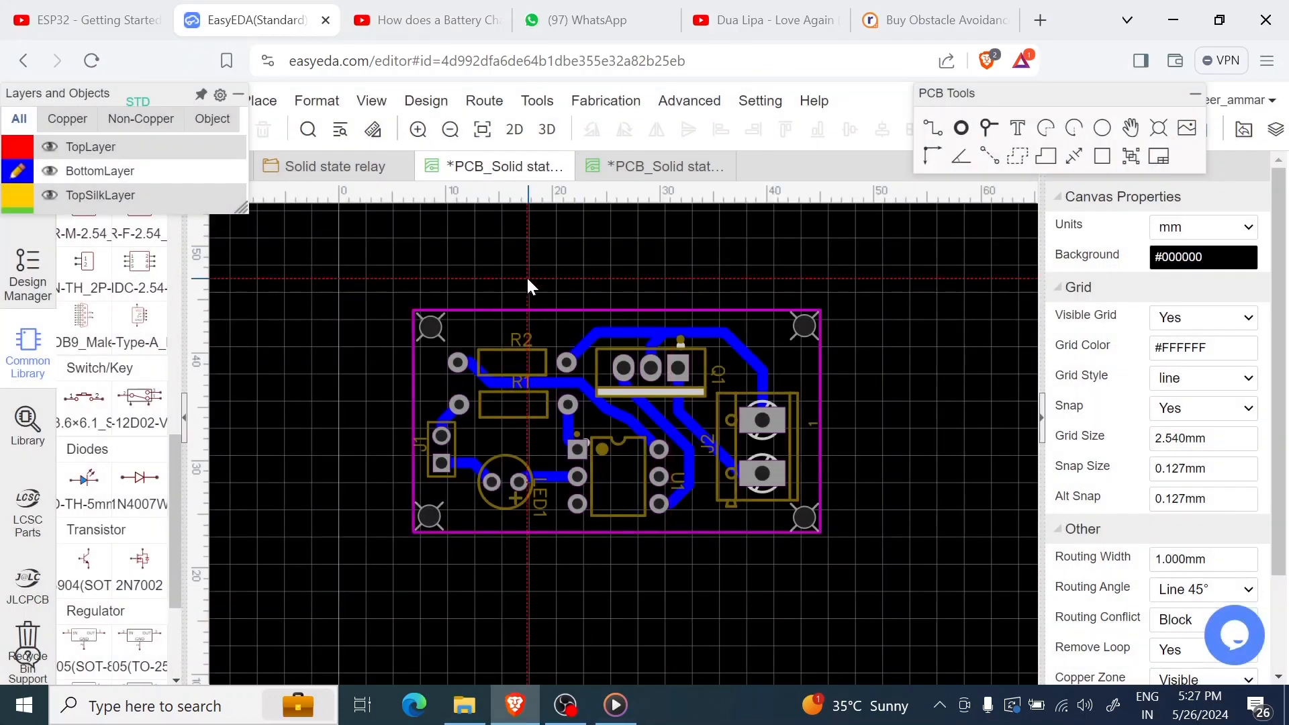
click(388, 293)
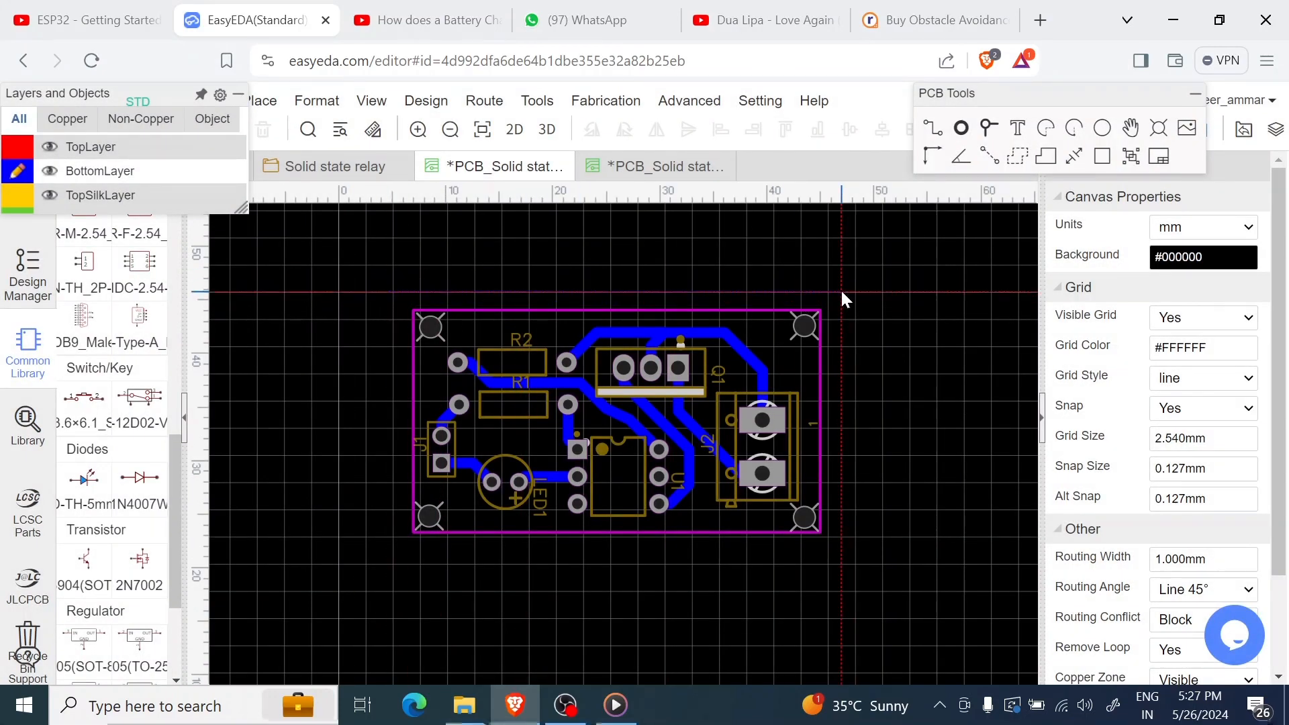
click(842, 294)
click(841, 559)
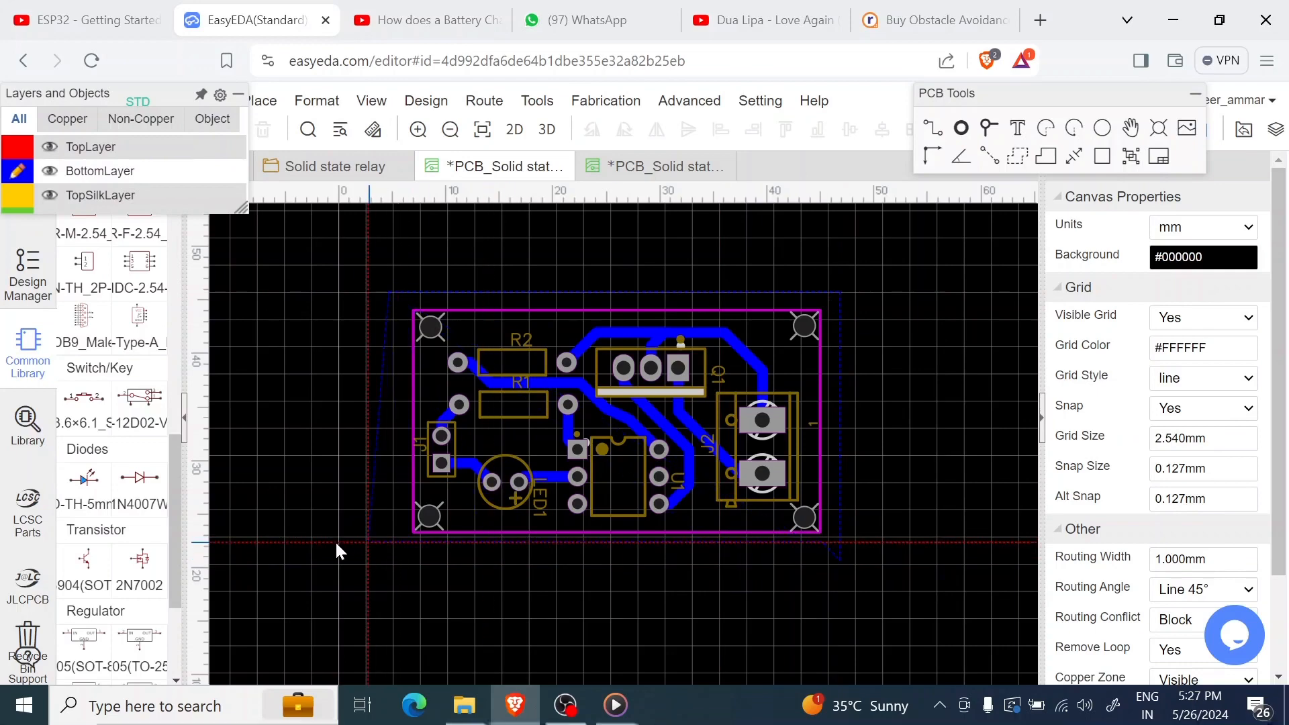
click(387, 548)
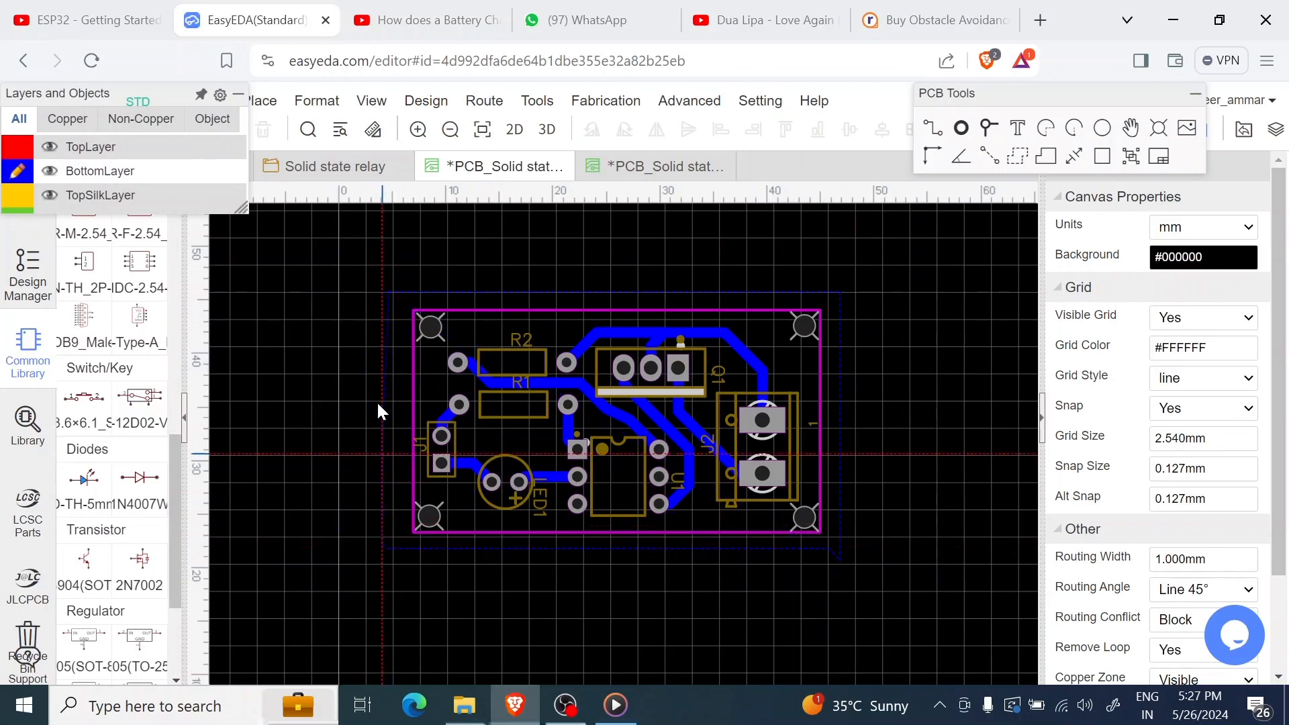
click(389, 293)
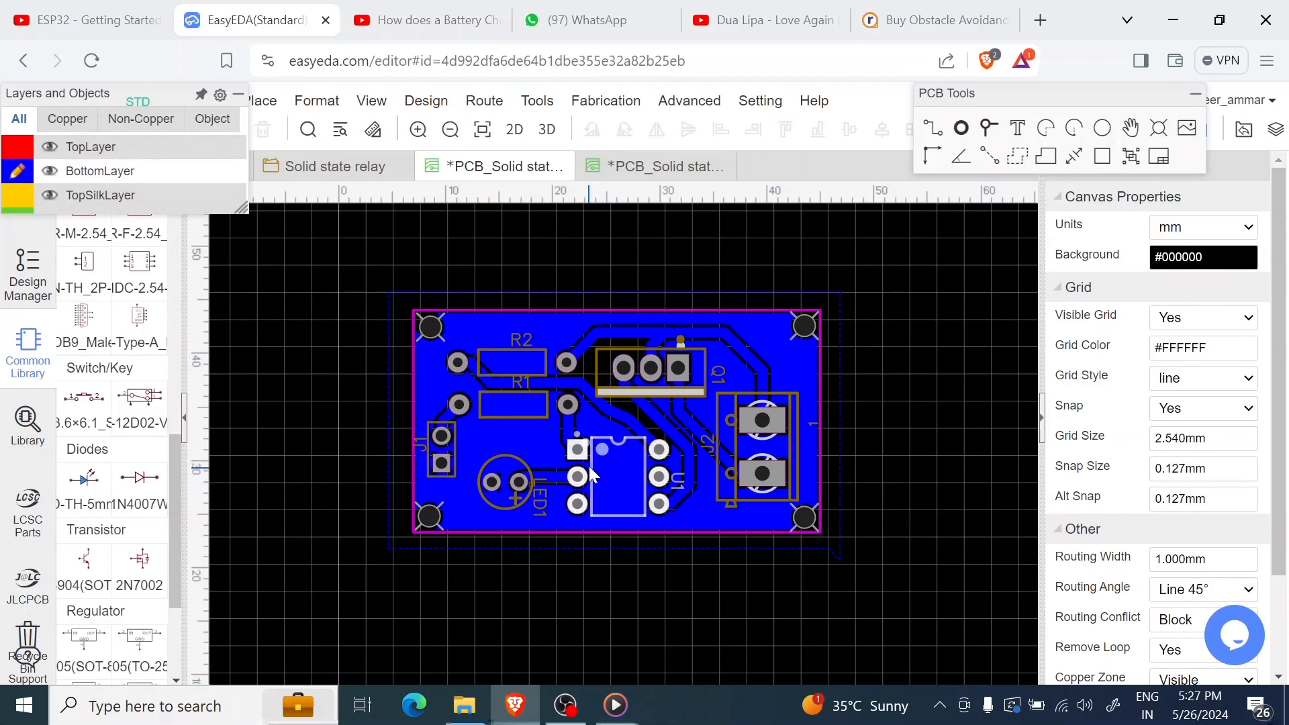
Open the 3D view of the routed board.
click(547, 128)
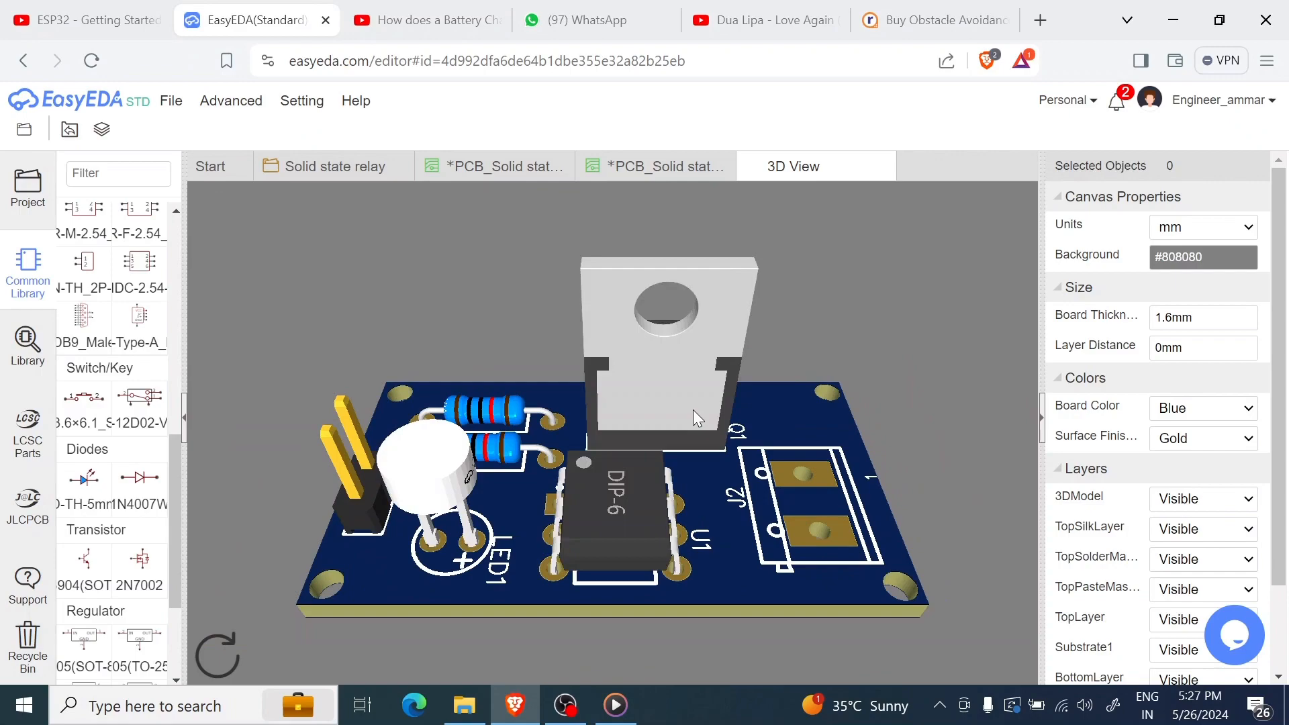
Close the duplicate PCB document and open the 3D Model Manager for terminal block J2.
drag(693, 410, 663, 461)
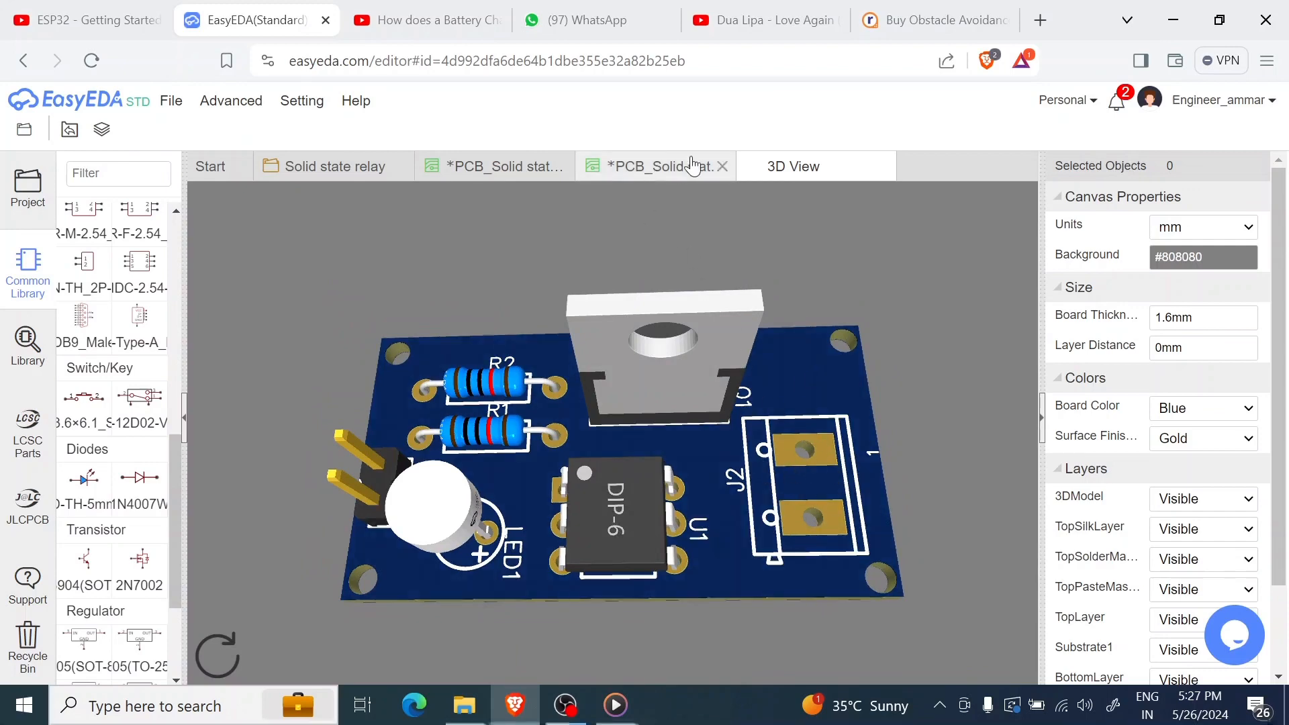
click(722, 166)
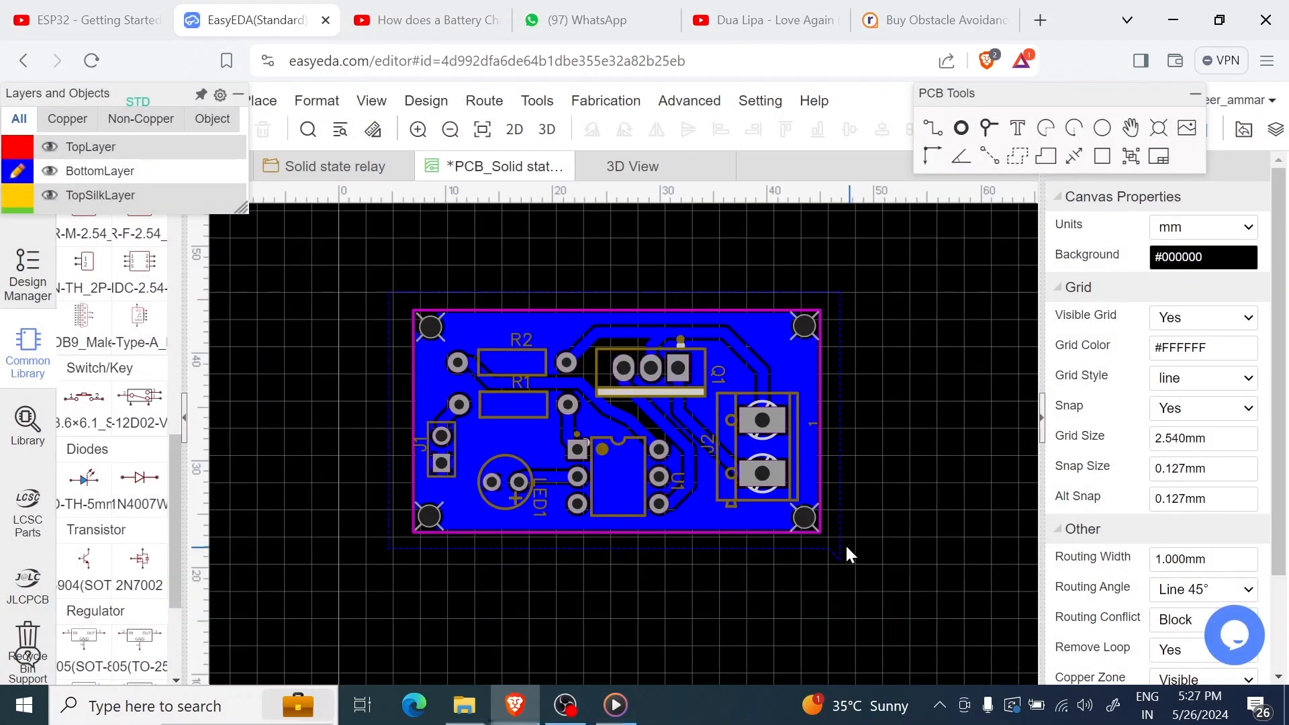
click(791, 454)
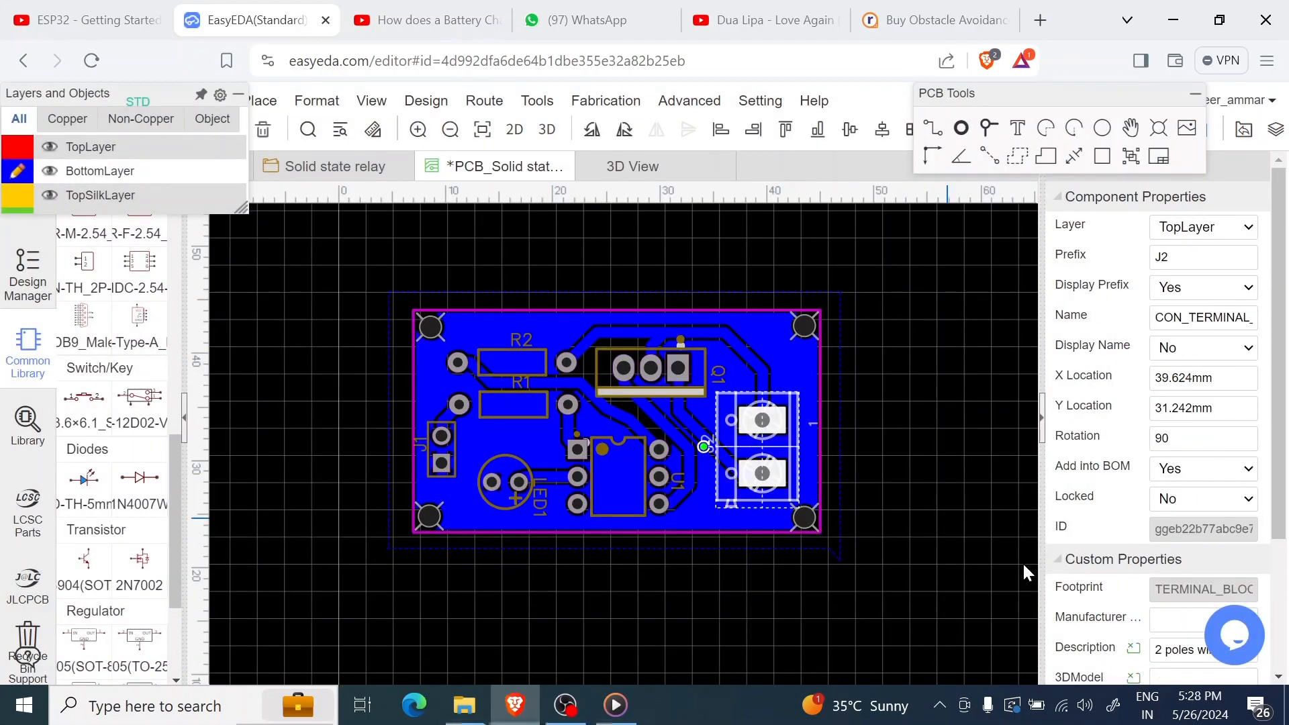
scroll(1104, 534, down, 3)
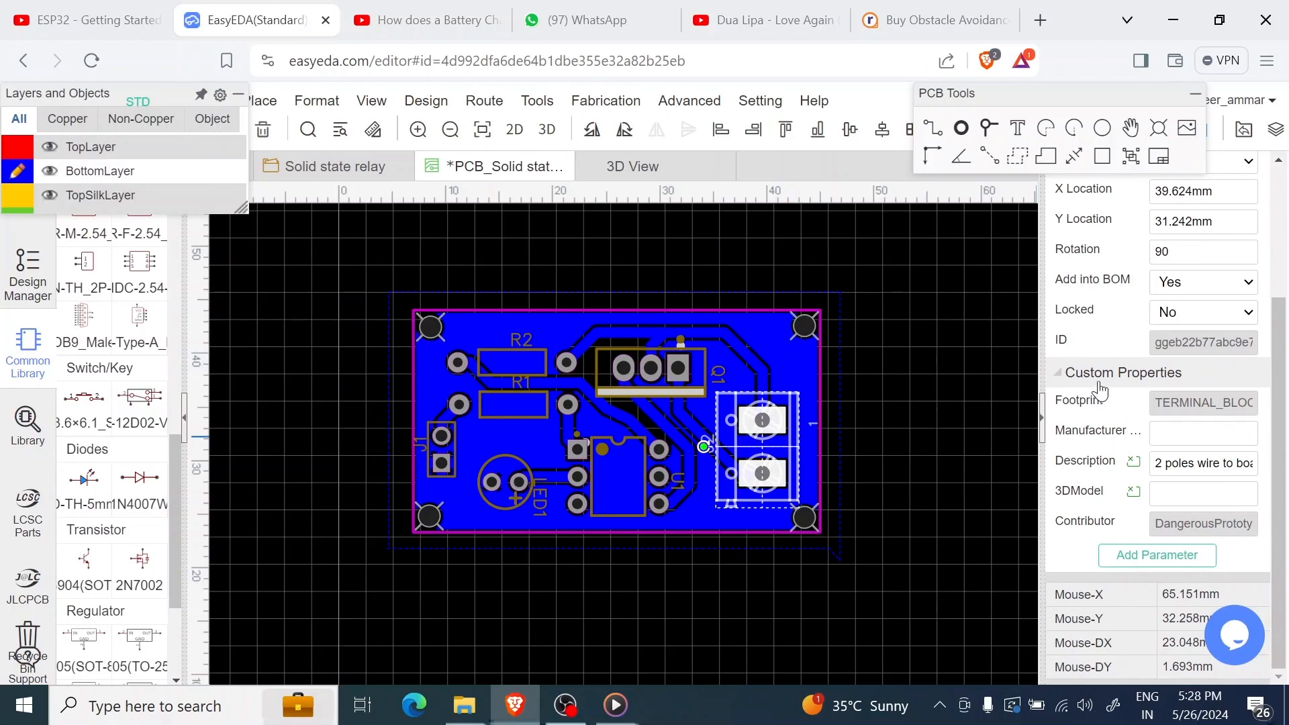
click(1174, 494)
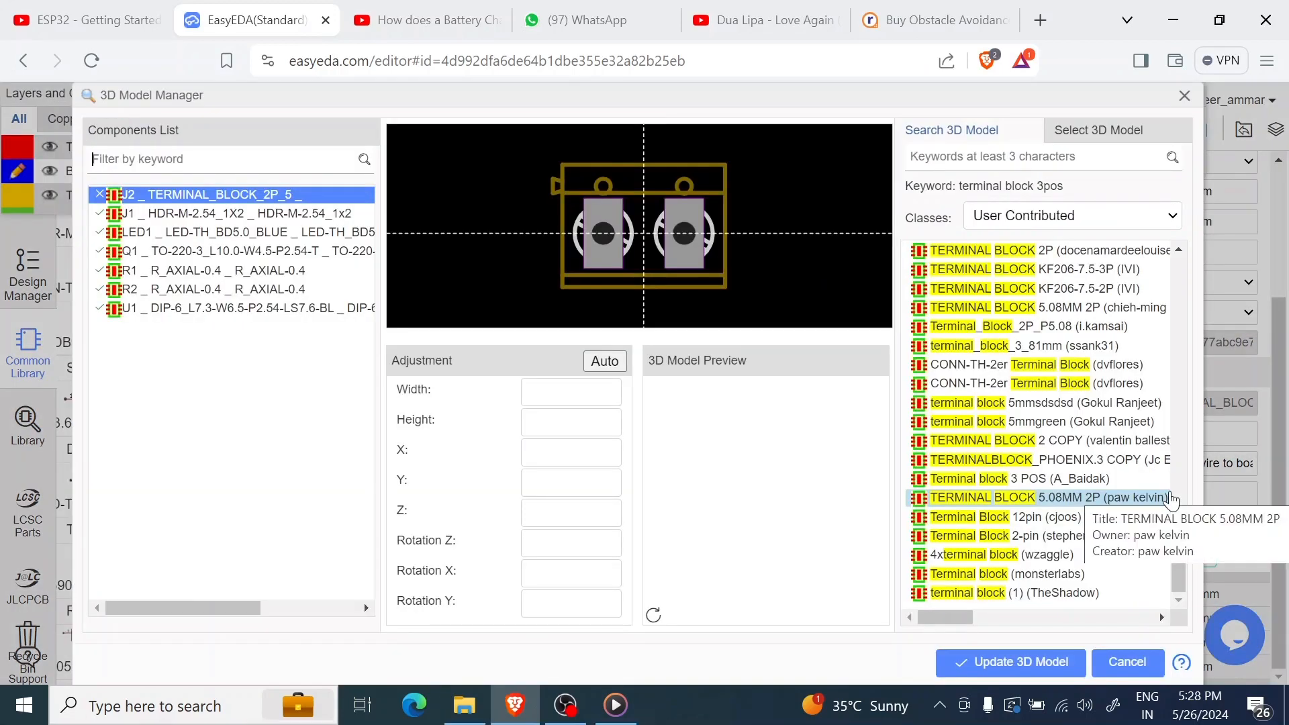
Search the 3D models for "terminal block 2pos" in the User Contributed class.
click(996, 163)
text(terminal block 2pos)
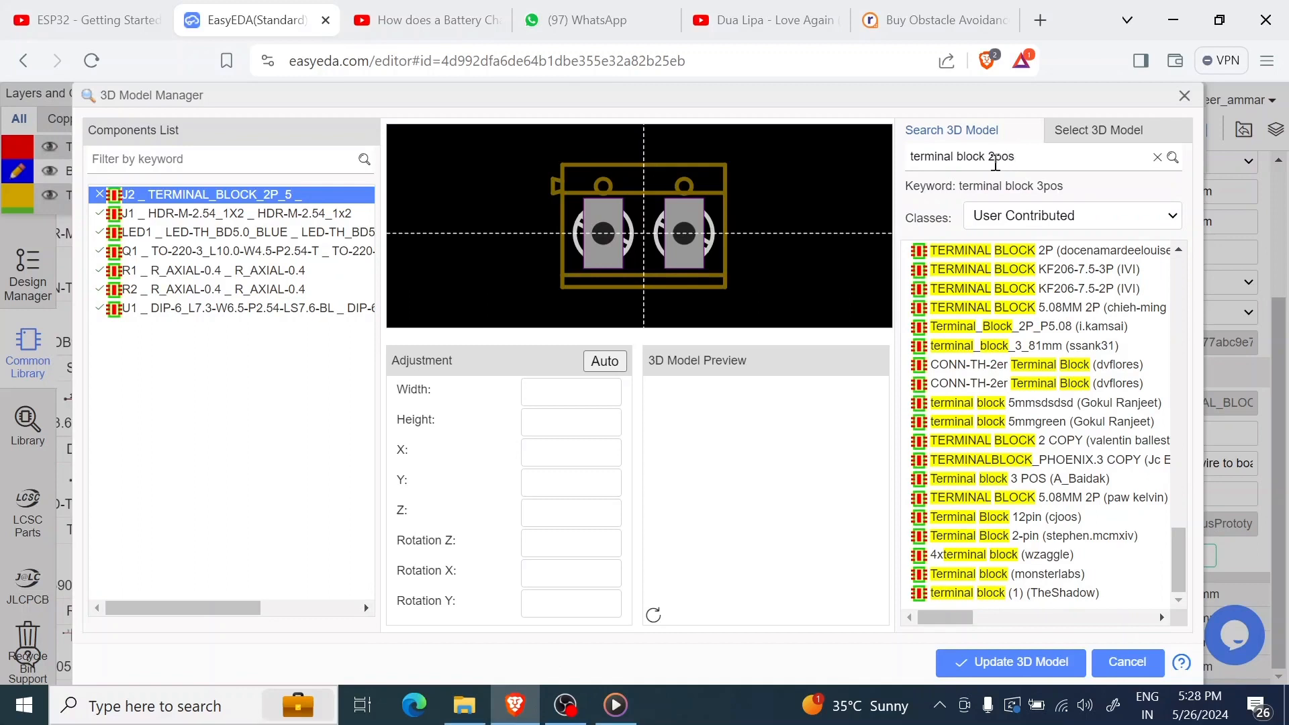
key(Return)
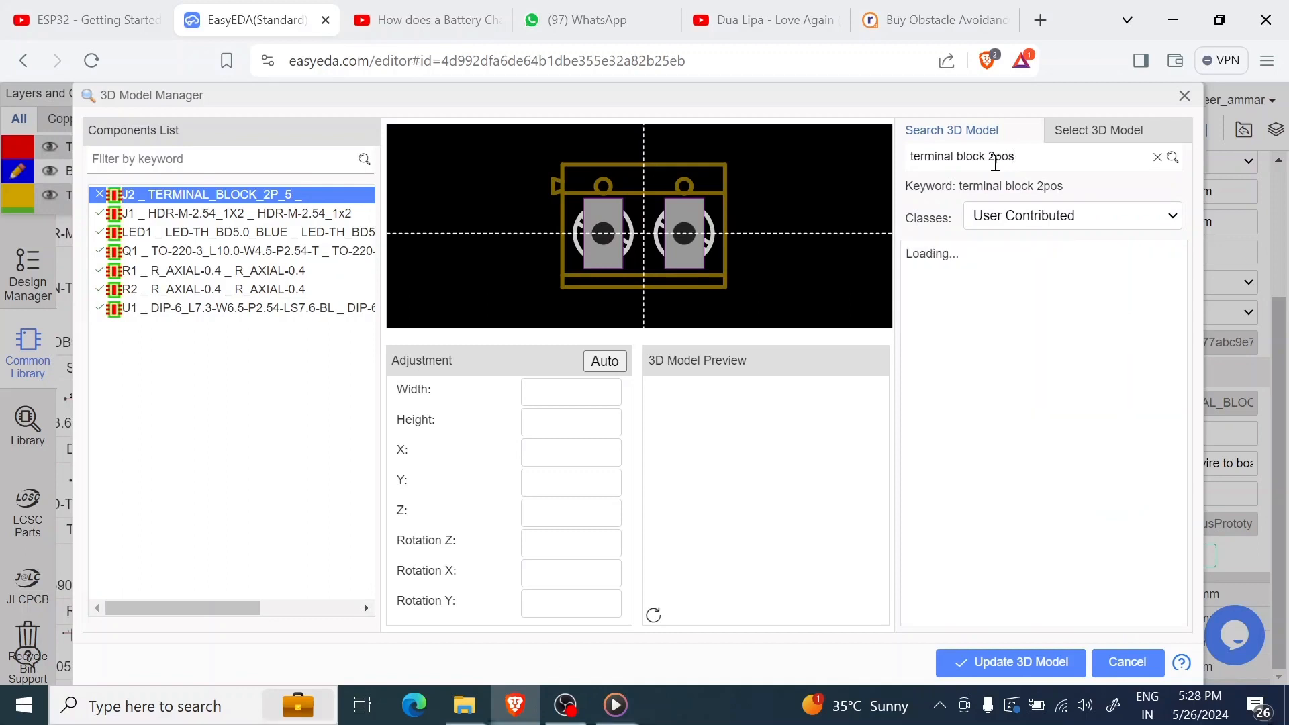
click(1043, 215)
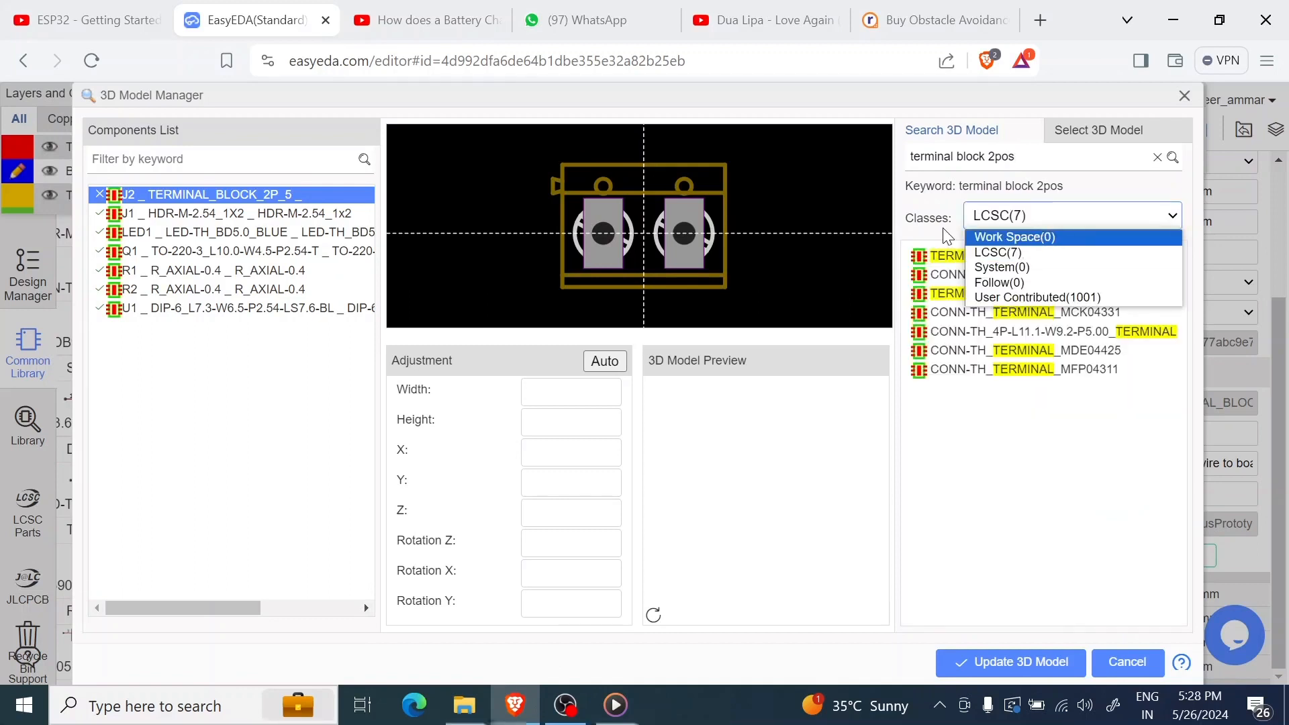
click(1021, 298)
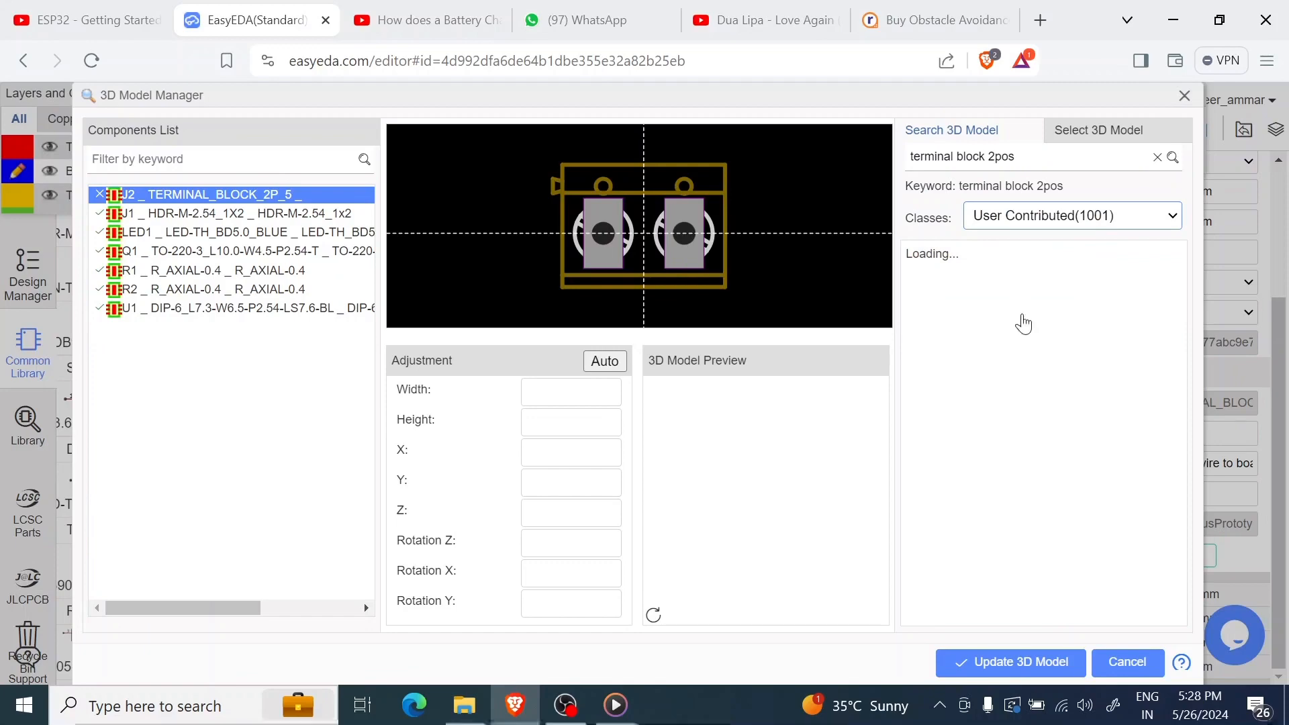
Try the BlockMaster Electronics PSB 3D model on J2, auto-fitted to the footprint.
scroll(1032, 500, down, 1)
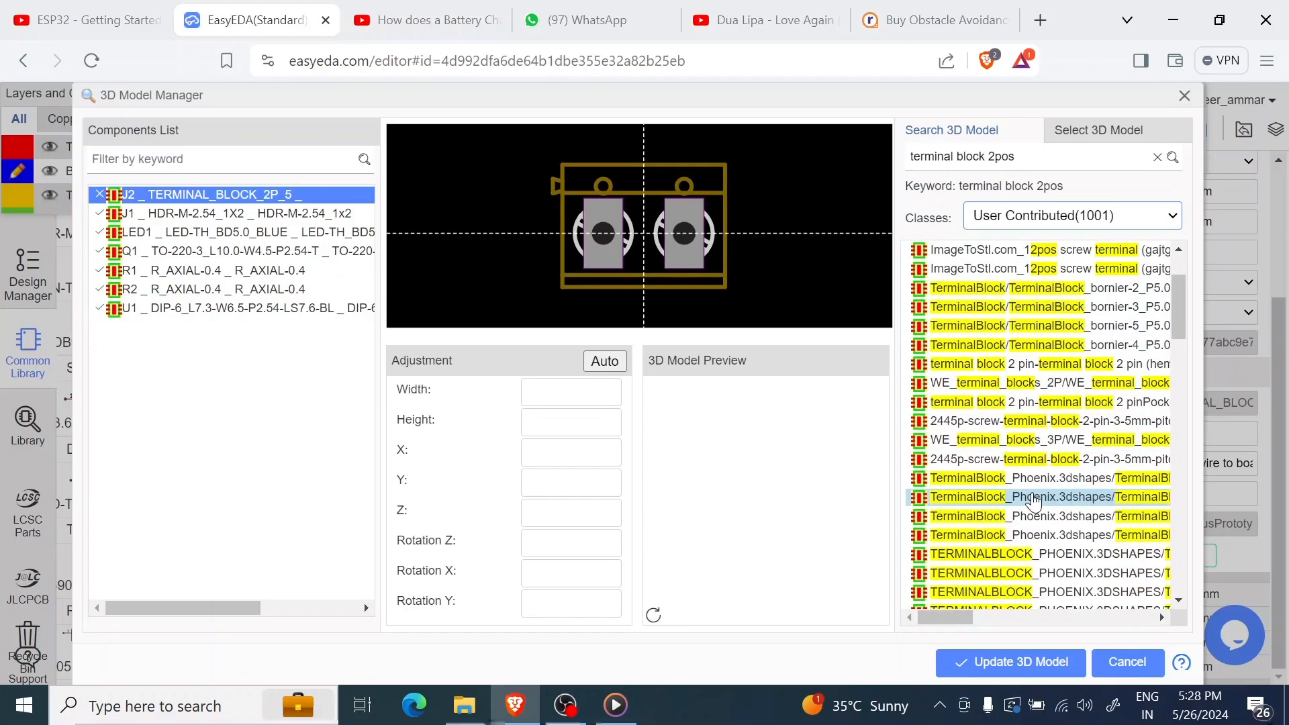
scroll(1032, 500, down, 5)
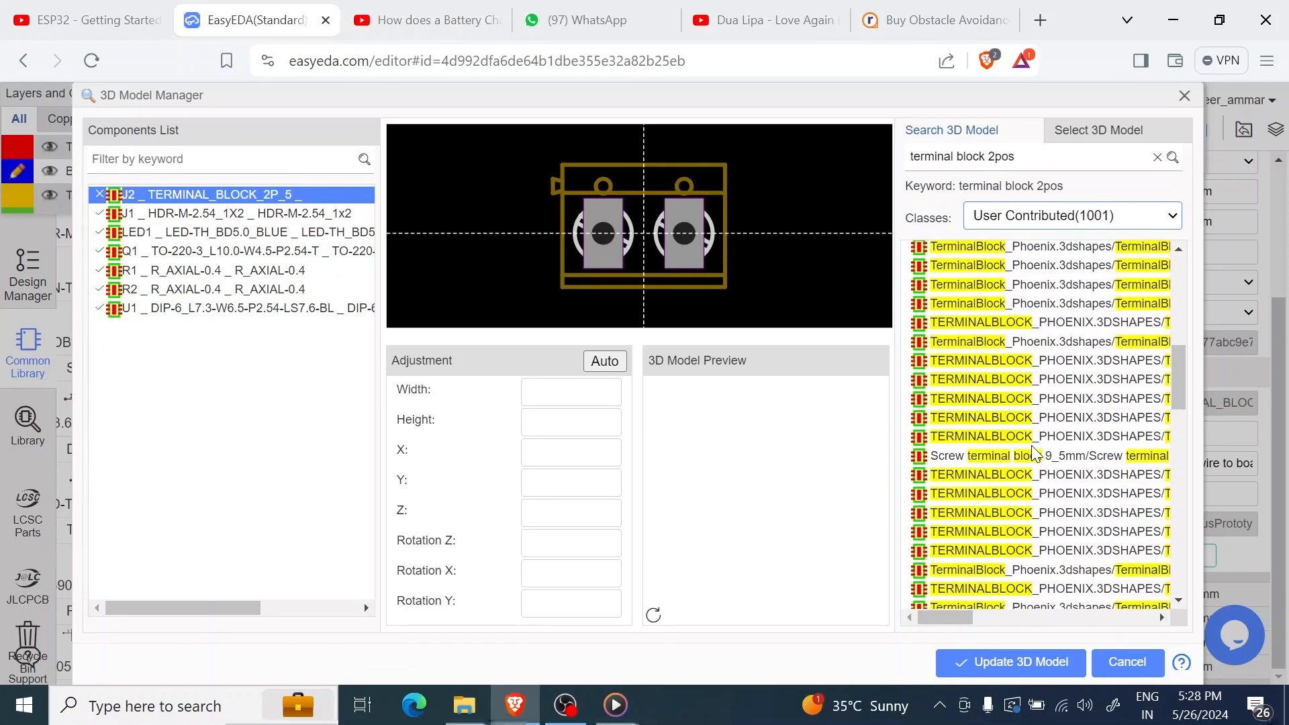
scroll(1034, 455, down, 8)
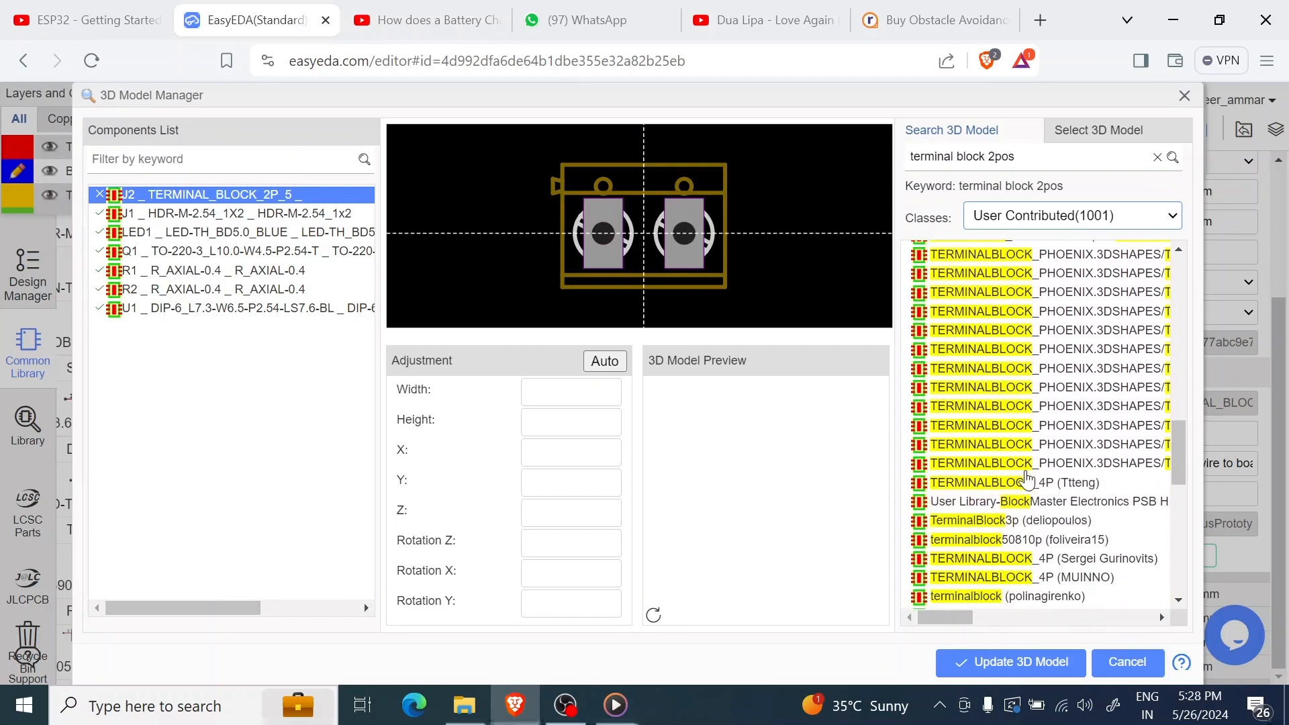
scroll(1027, 478, down, 1)
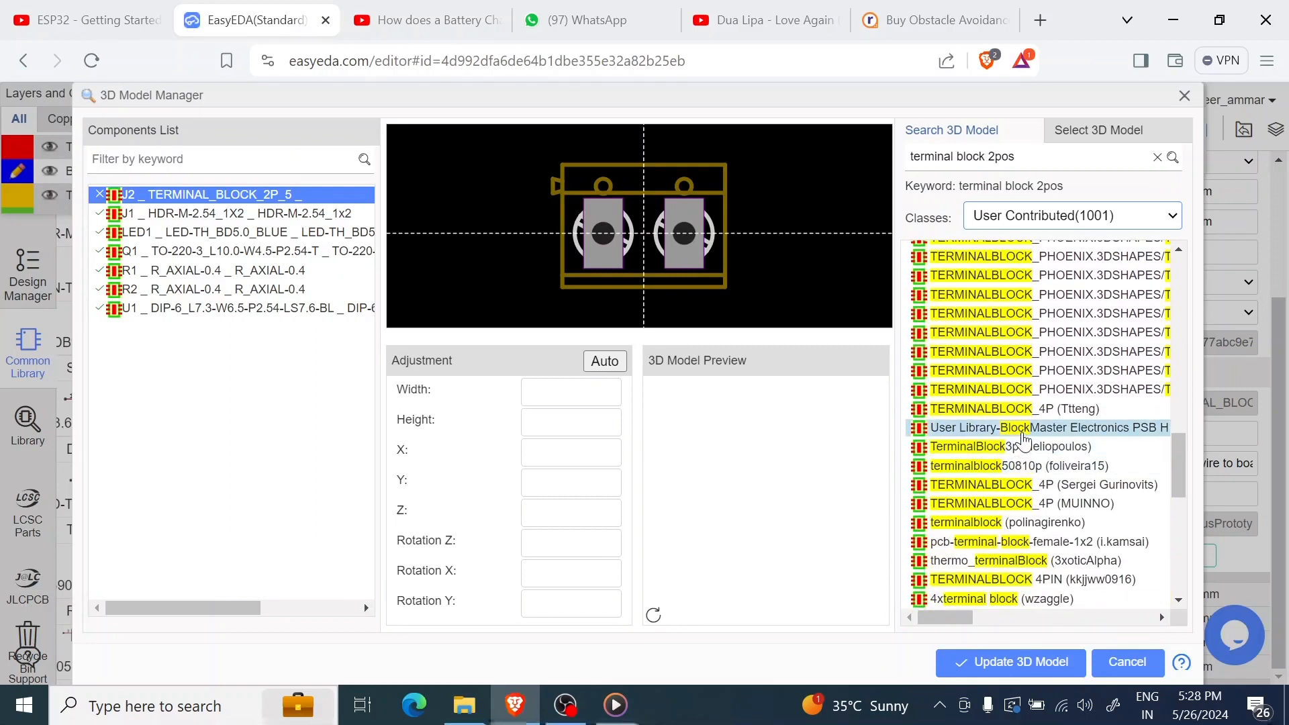
click(987, 433)
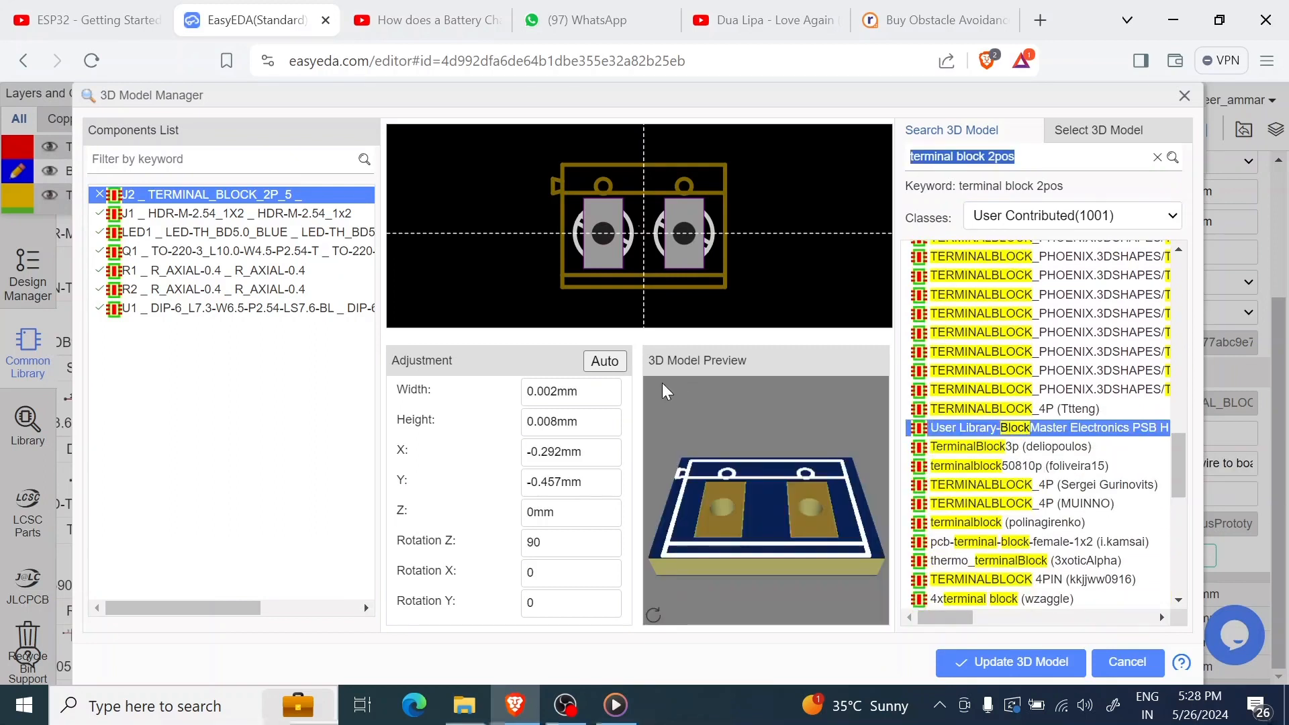
click(605, 366)
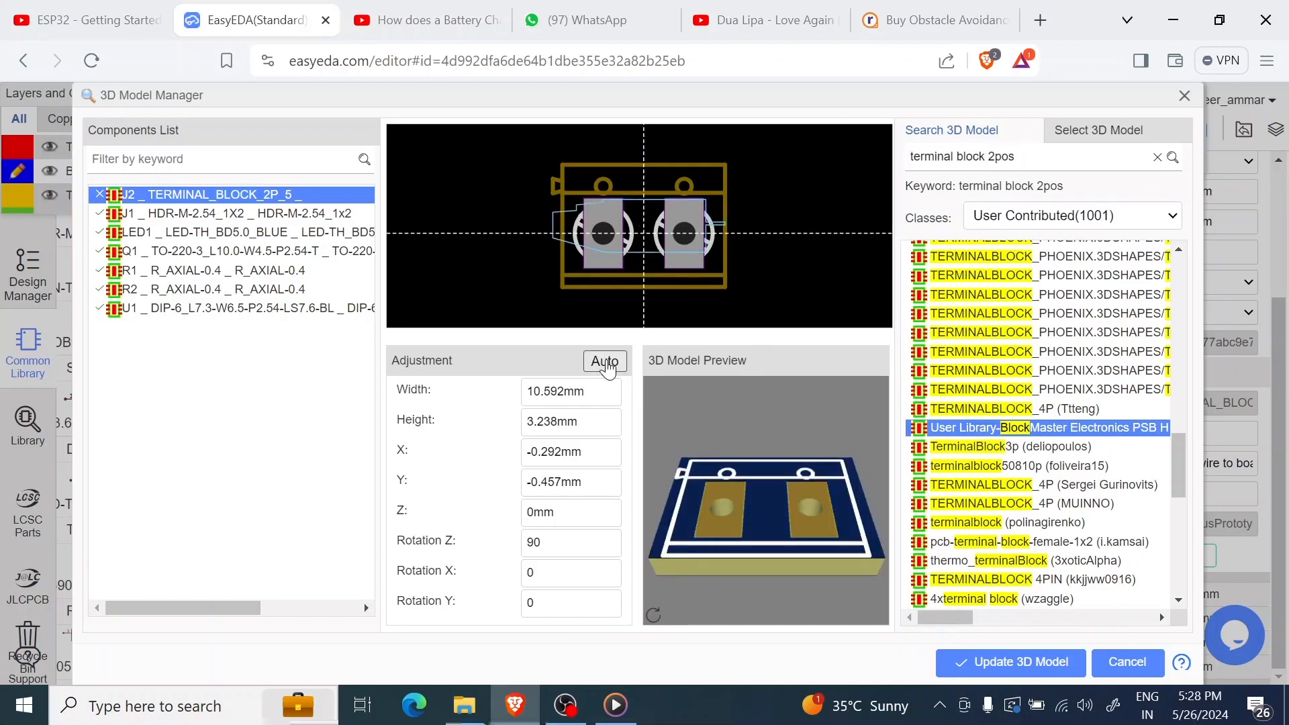
Choose the "terminal block 5mmgreen" 3D model for J2 and auto-fit it to the footprint.
click(1091, 466)
scroll(1038, 474, down, 3)
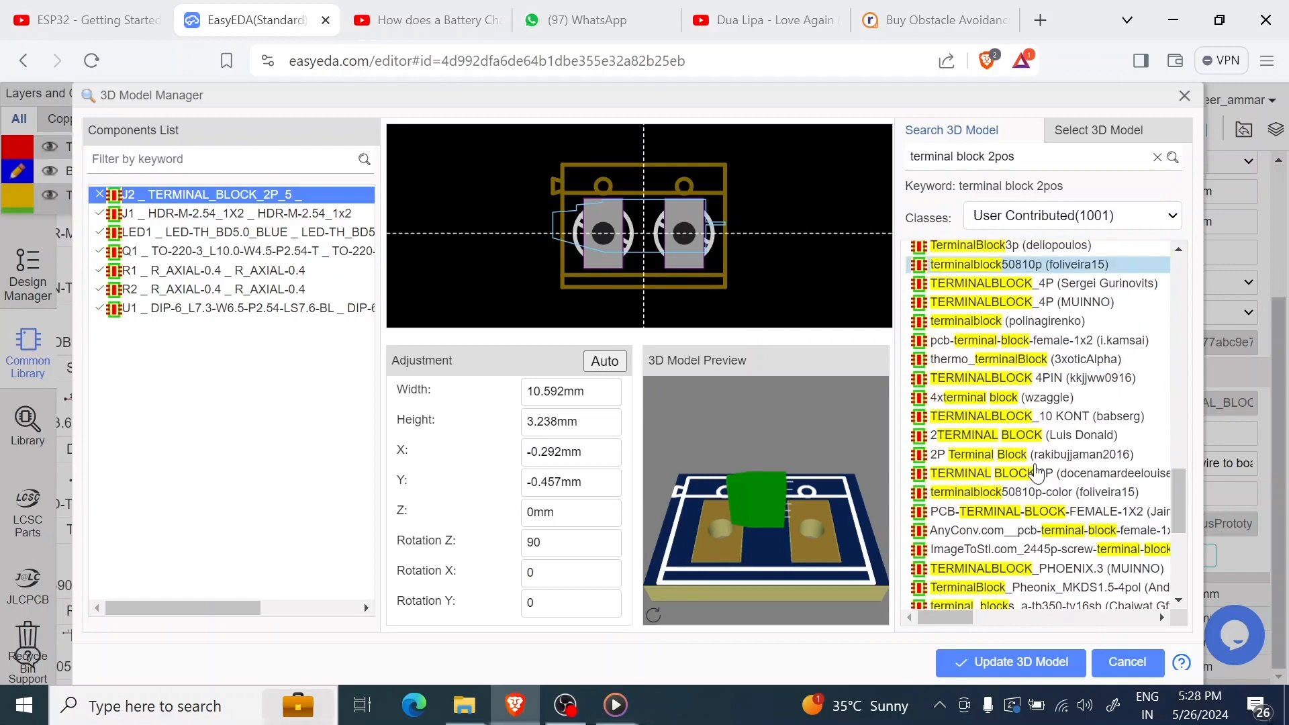
scroll(1021, 443, down, 3)
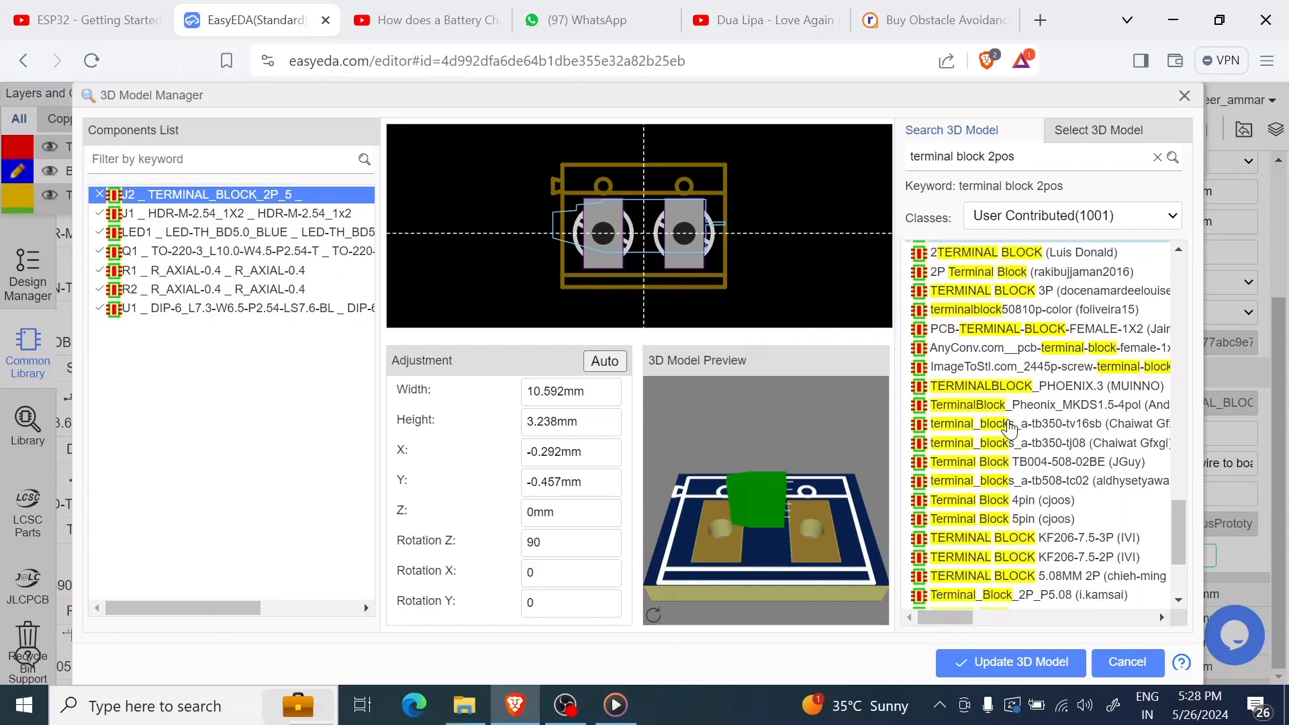
scroll(1010, 429, down, 3)
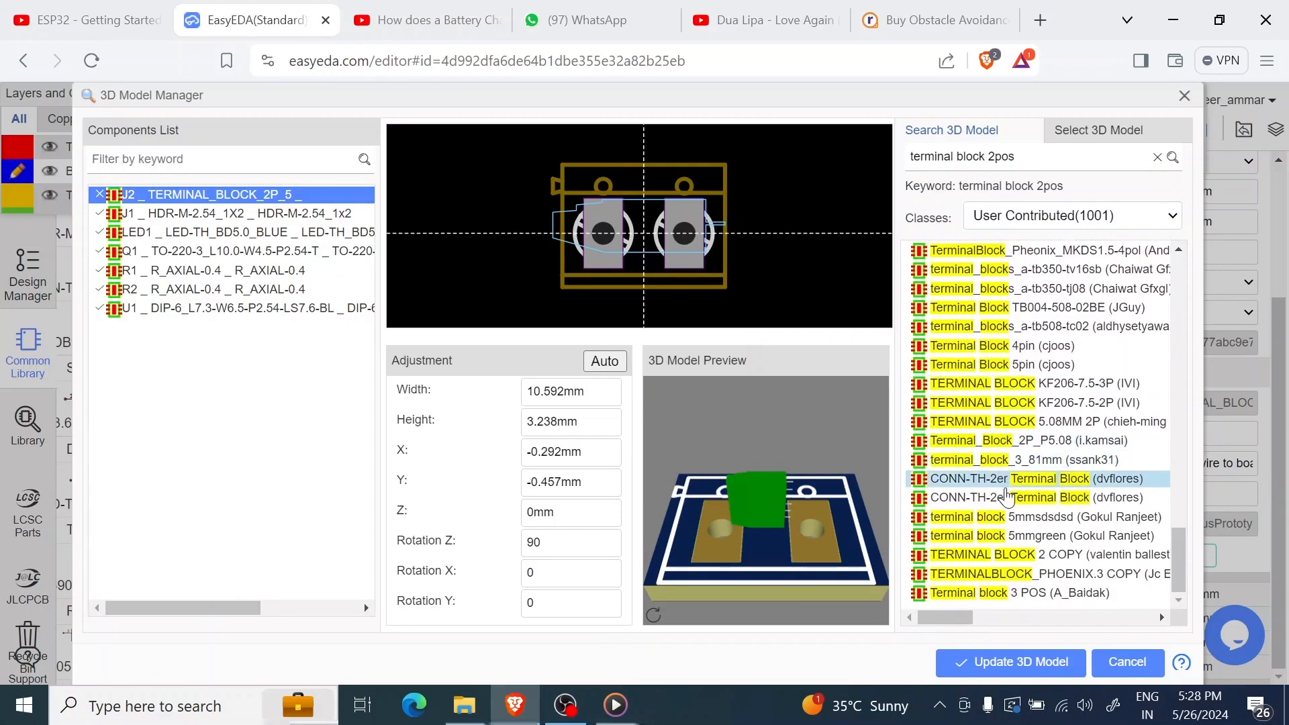
scroll(1008, 458, up, 1)
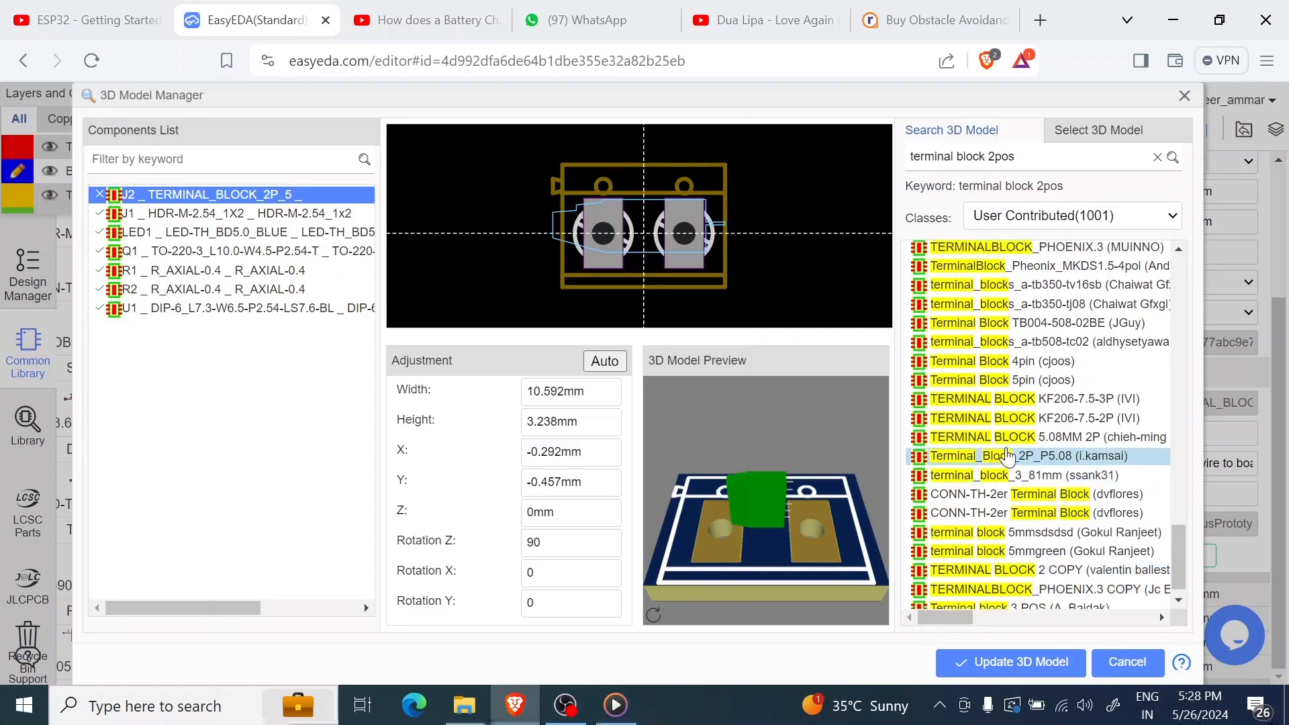
scroll(1007, 457, up, 5)
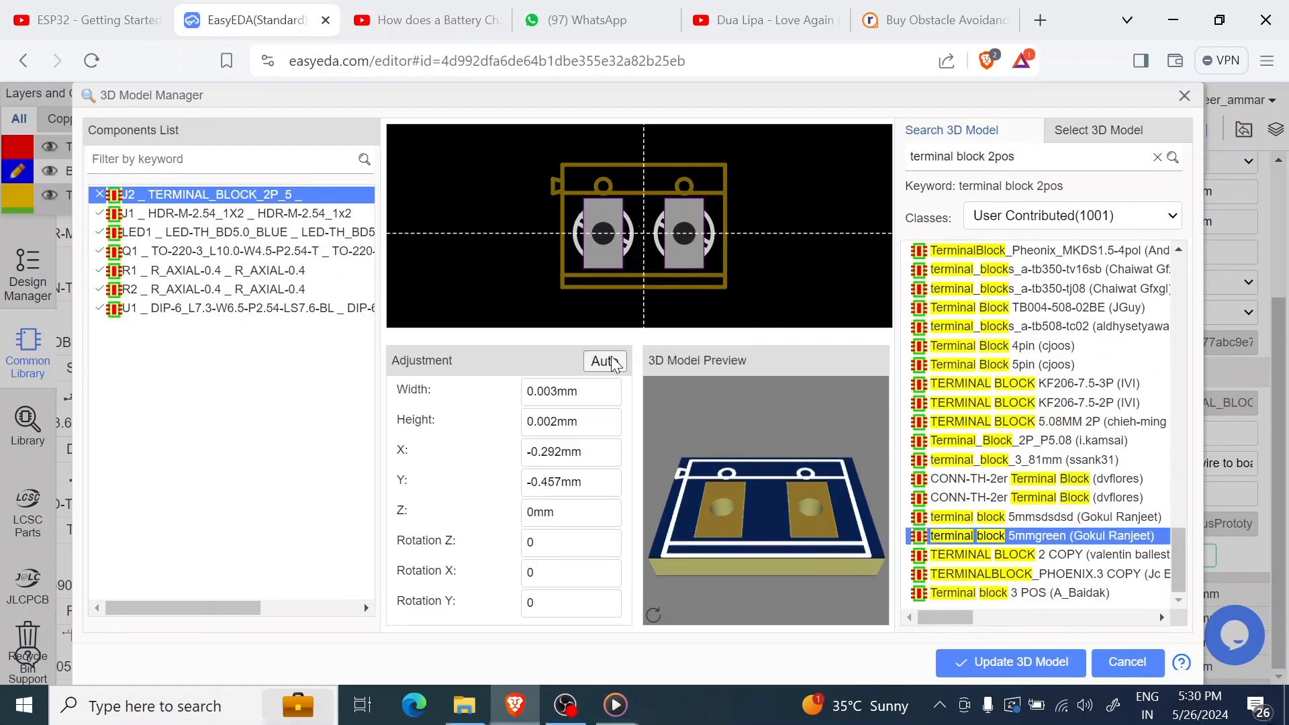
click(608, 363)
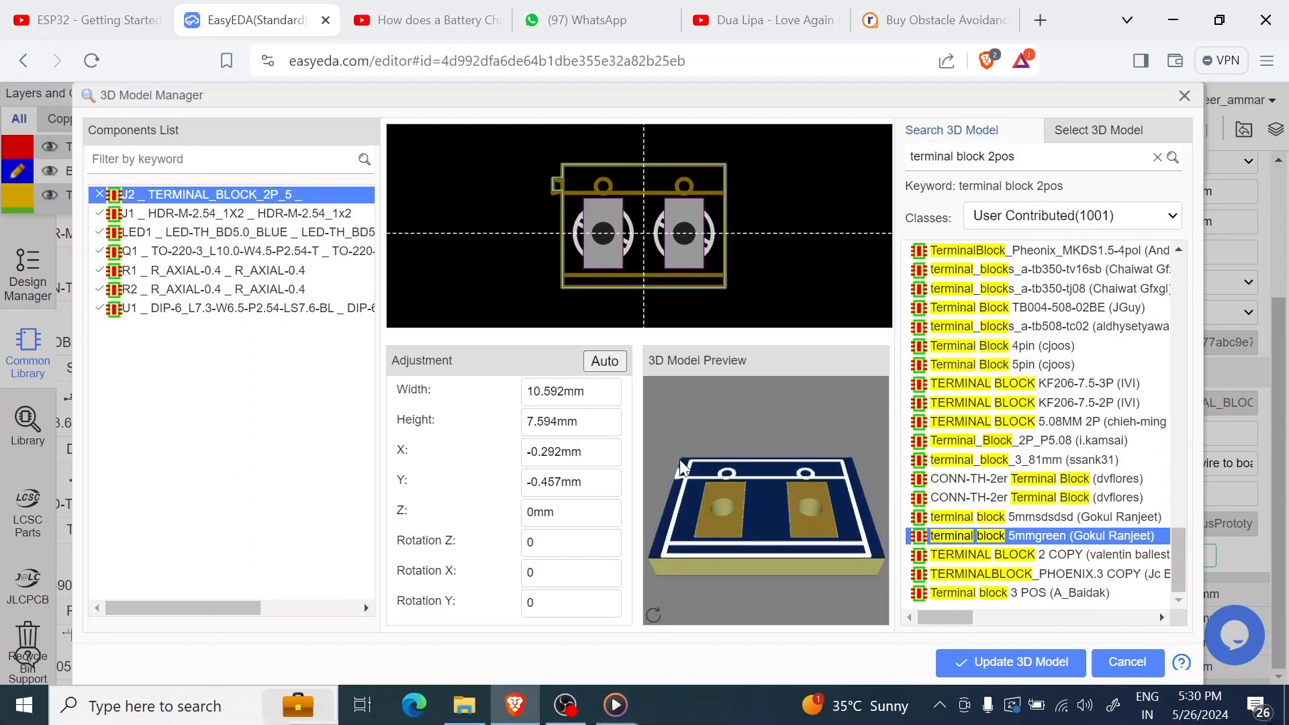
Lower the terminal block model into the board, trying Z at -4 mm and settling on -5 mm.
drag(679, 459, 732, 475)
click(561, 518)
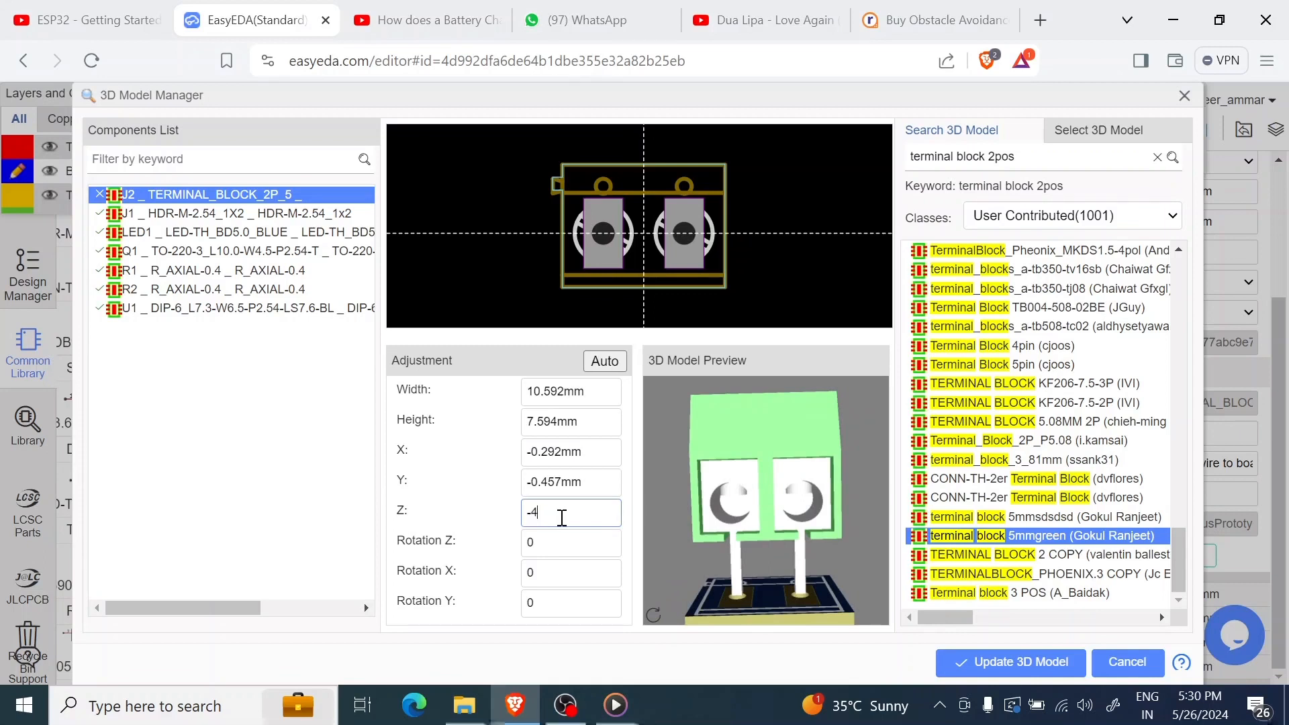
key(Return)
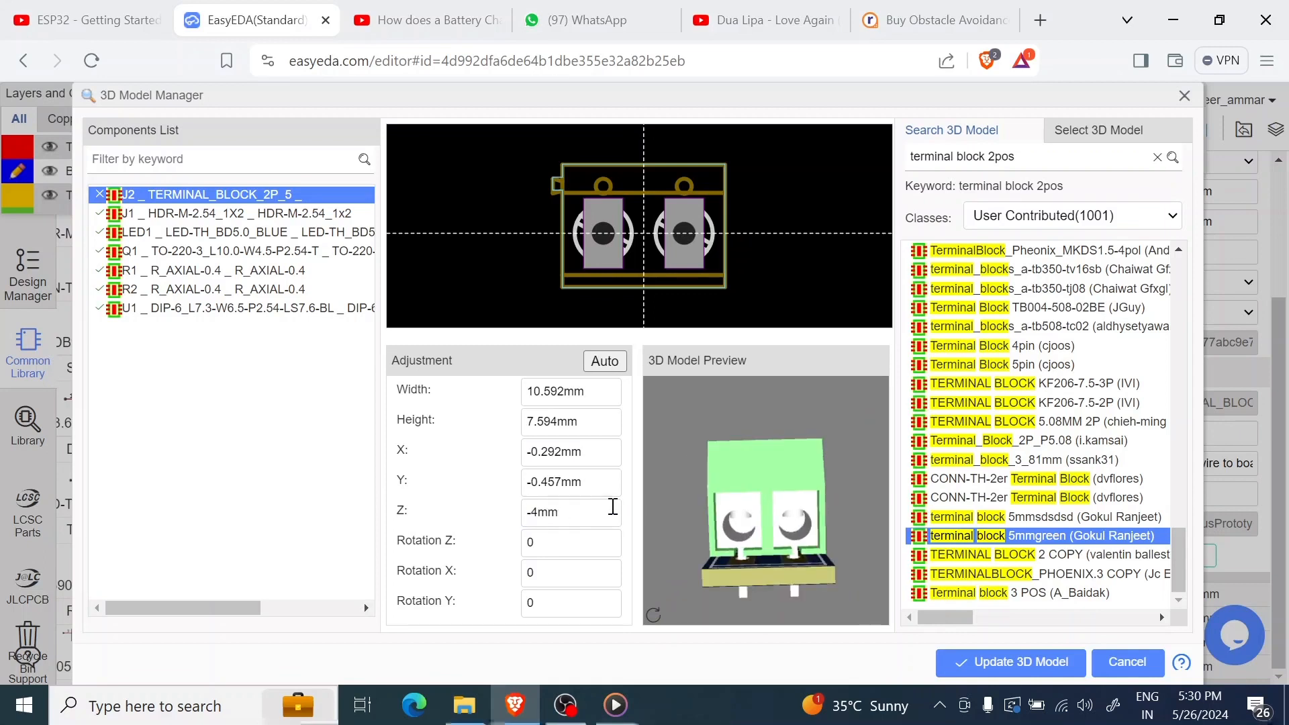
mouse_move(725, 520)
mouse_down()
mouse_move(739, 523)
mouse_move(732, 497)
mouse_move(736, 510)
mouse_up()
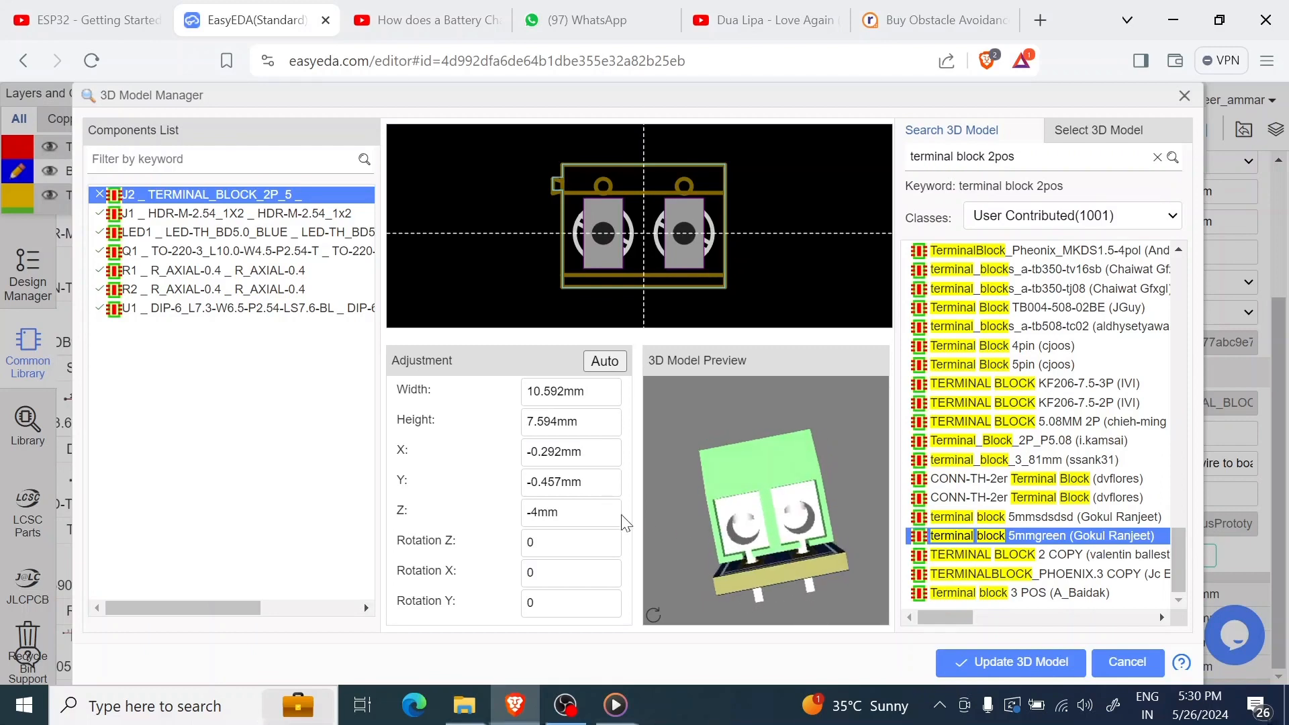
click(568, 512)
key(Return)
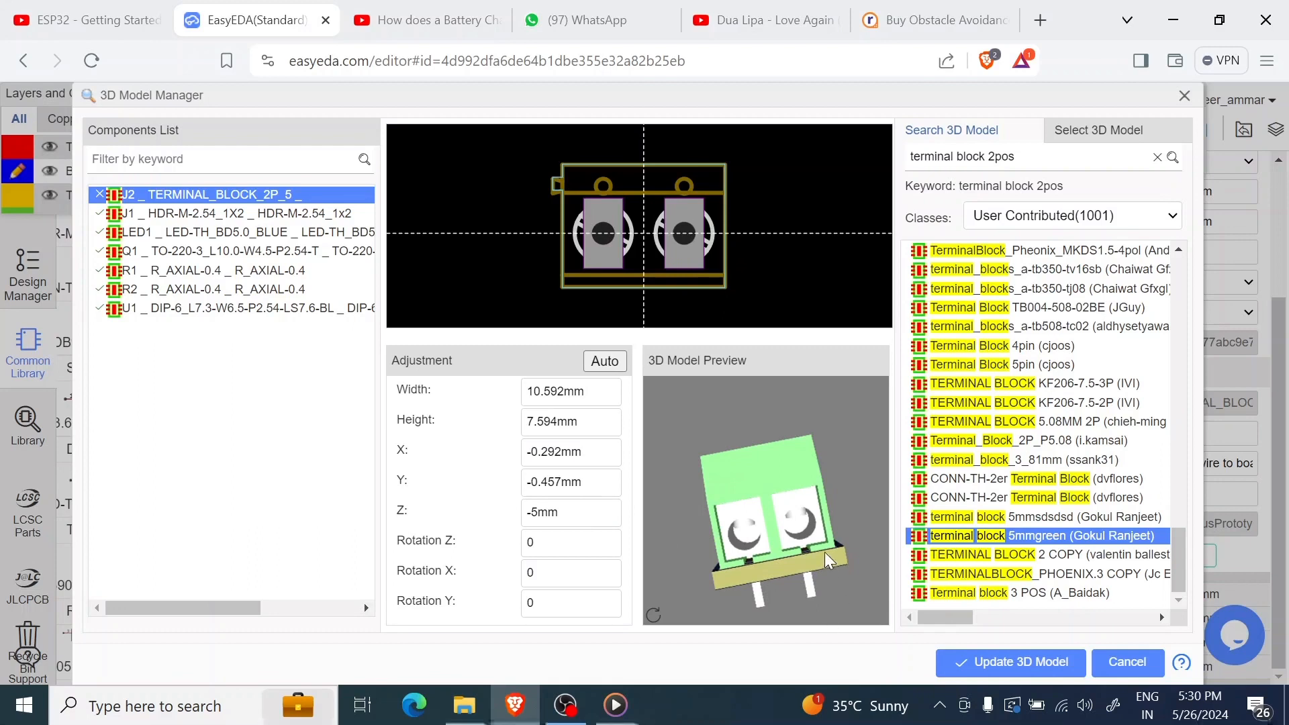
mouse_move(824, 552)
mouse_down()
mouse_move(788, 550)
mouse_move(839, 543)
mouse_move(816, 554)
mouse_move(808, 421)
mouse_move(793, 497)
mouse_move(804, 557)
mouse_move(817, 534)
mouse_move(815, 545)
mouse_up()
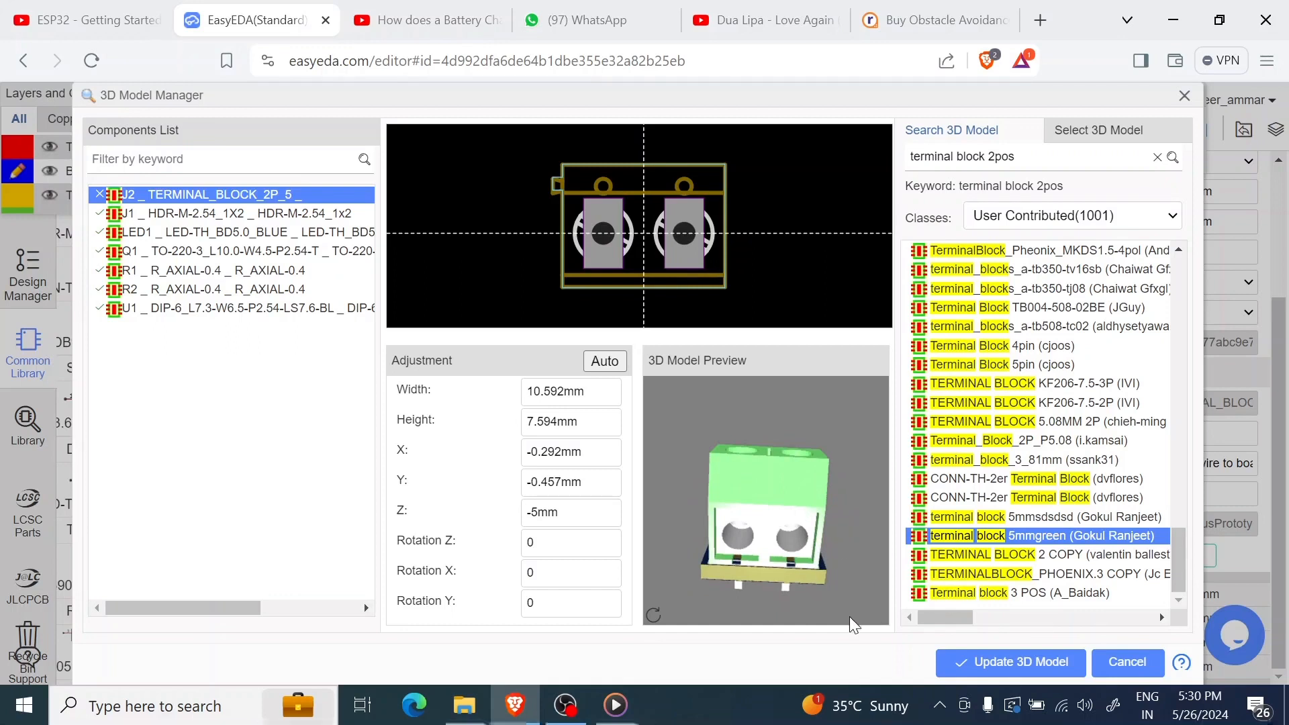
Update J2 with the adjusted 3D model and close the 3D Model Manager.
click(1007, 662)
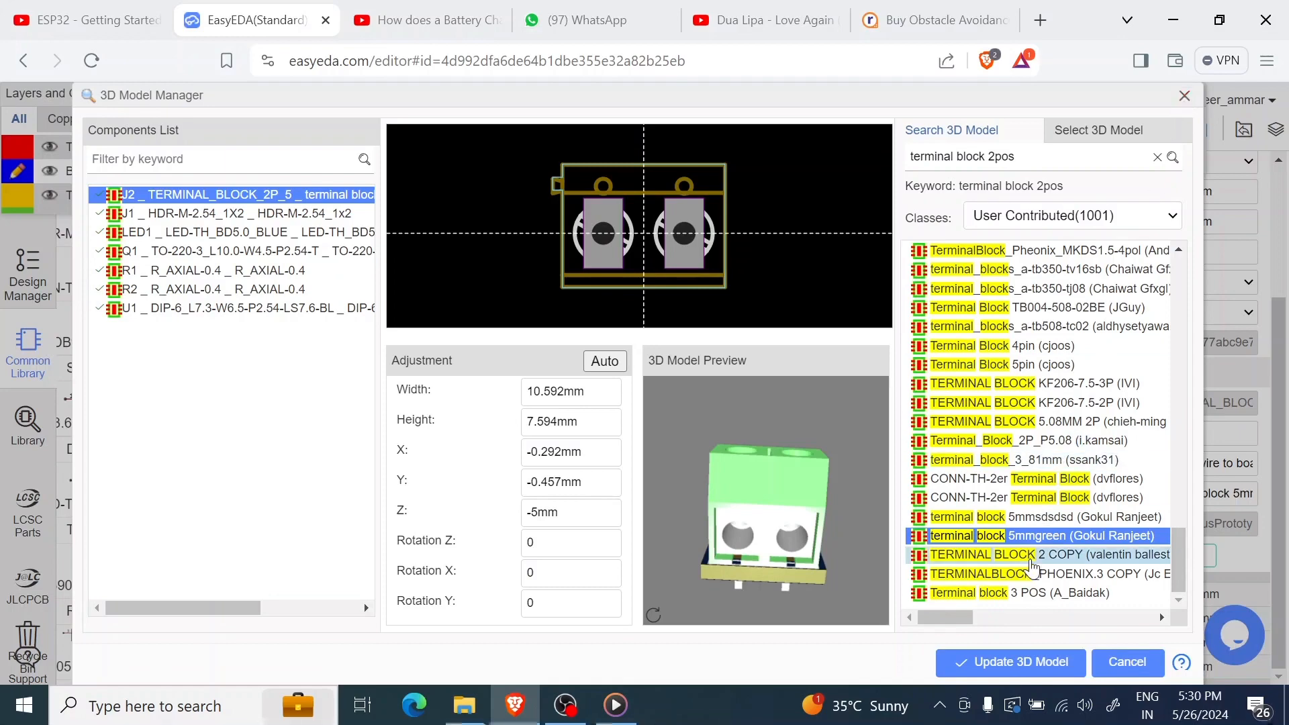
right_click(1020, 536)
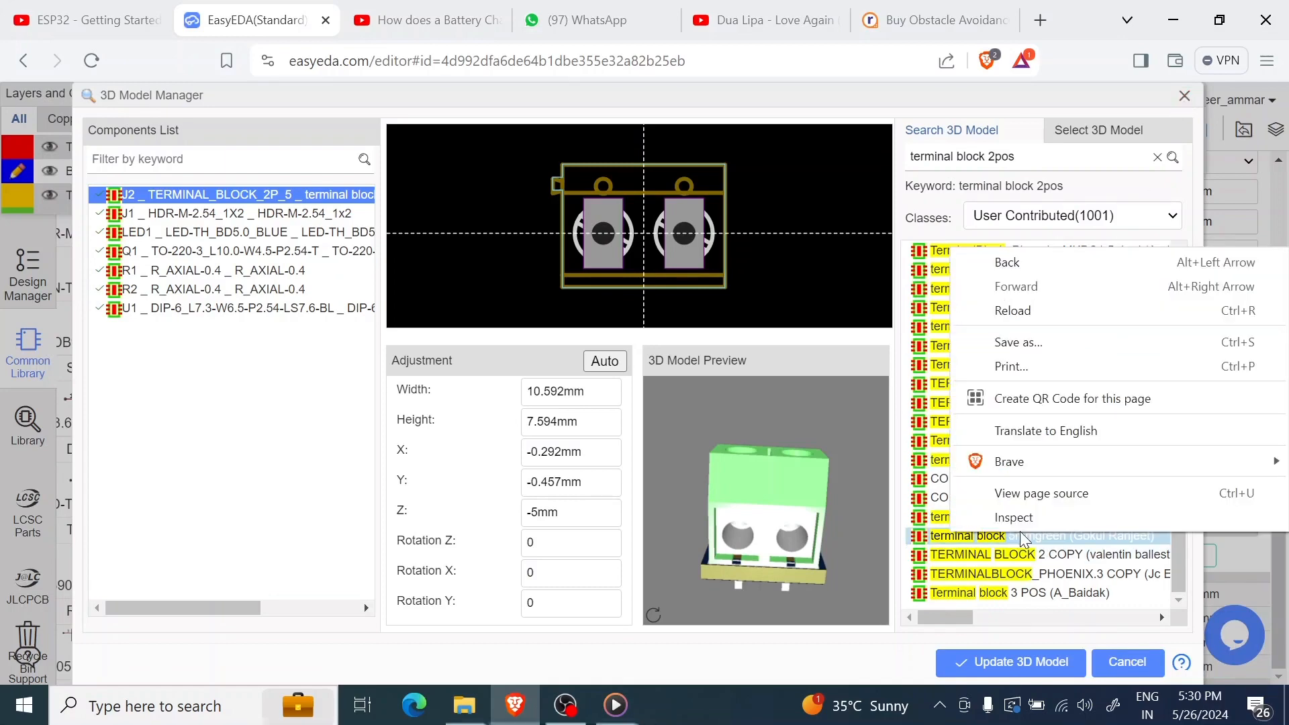
click(1183, 96)
click(1184, 95)
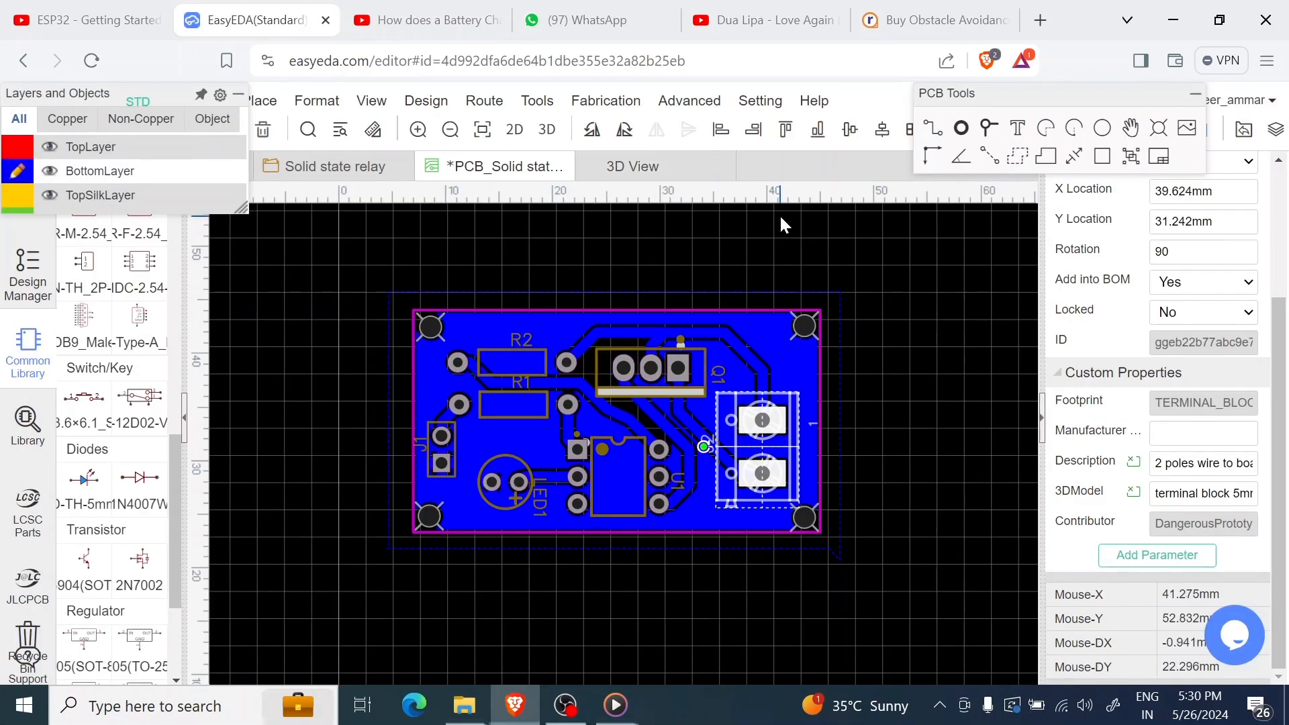
Open a fresh 3D view of the board and examine the terminal block and other parts from several angles.
click(547, 130)
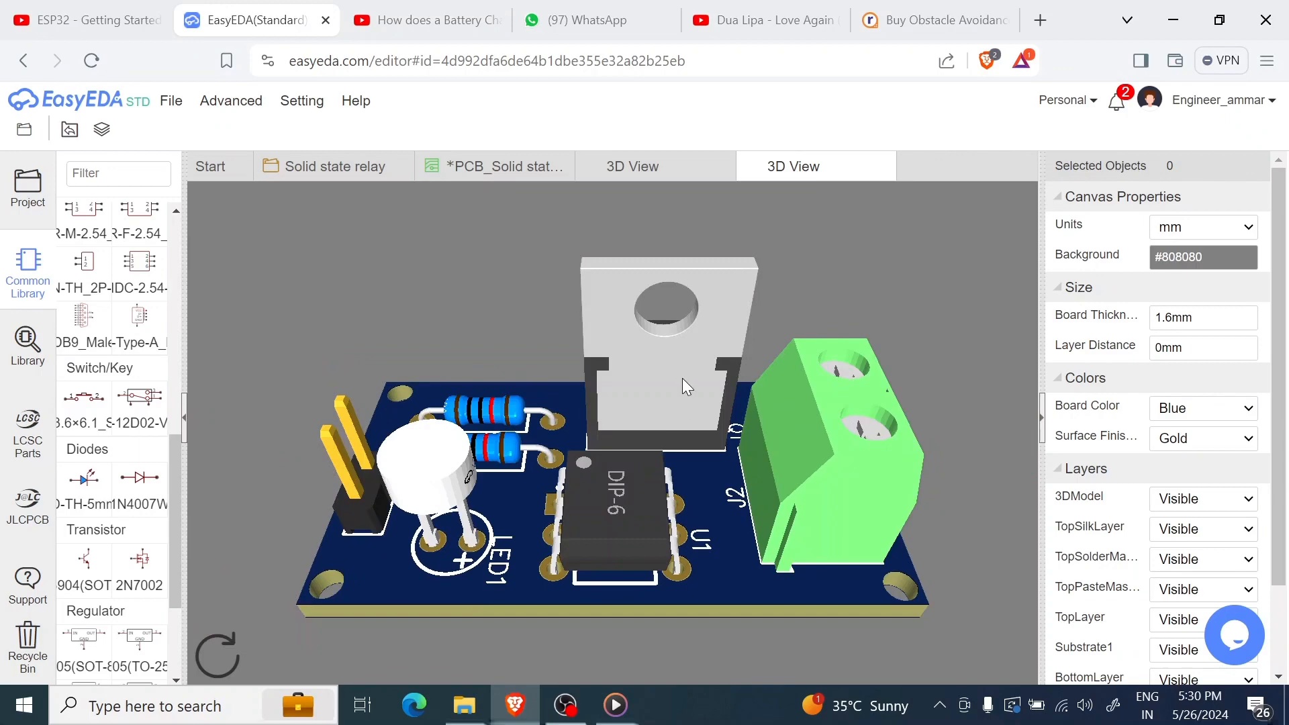
drag(682, 377, 526, 519)
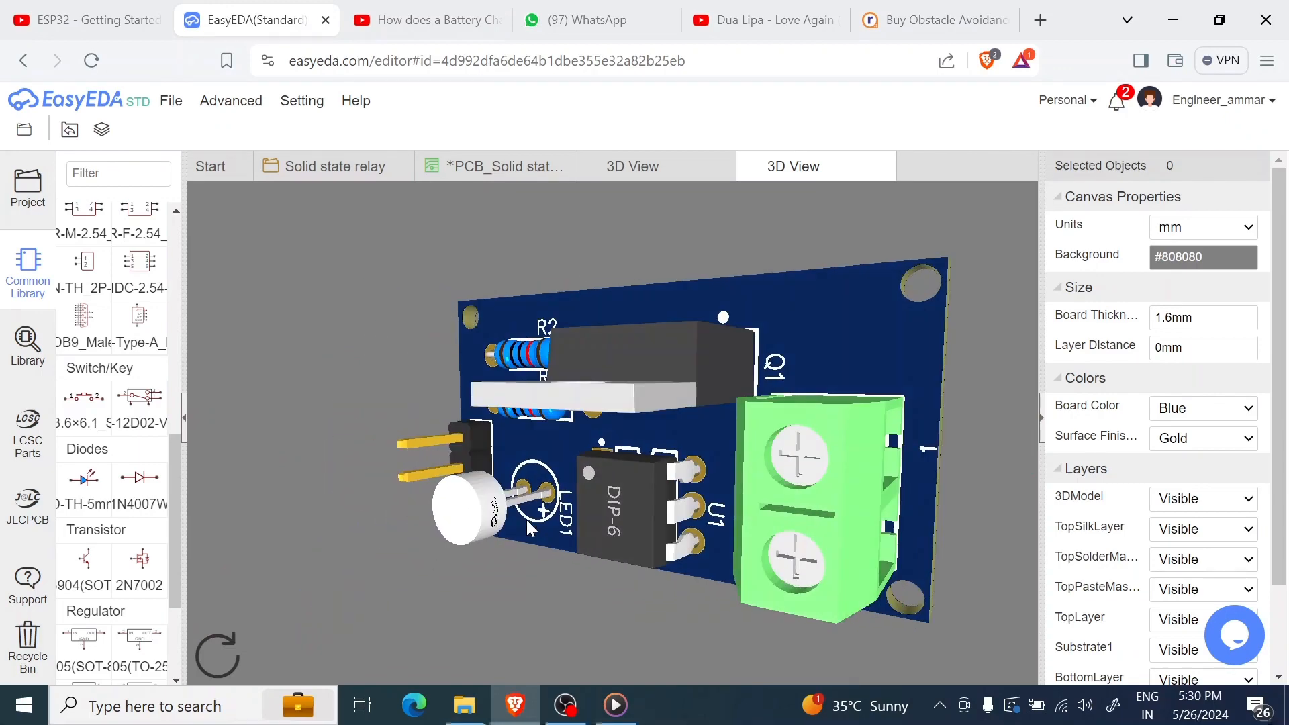
drag(734, 497, 602, 452)
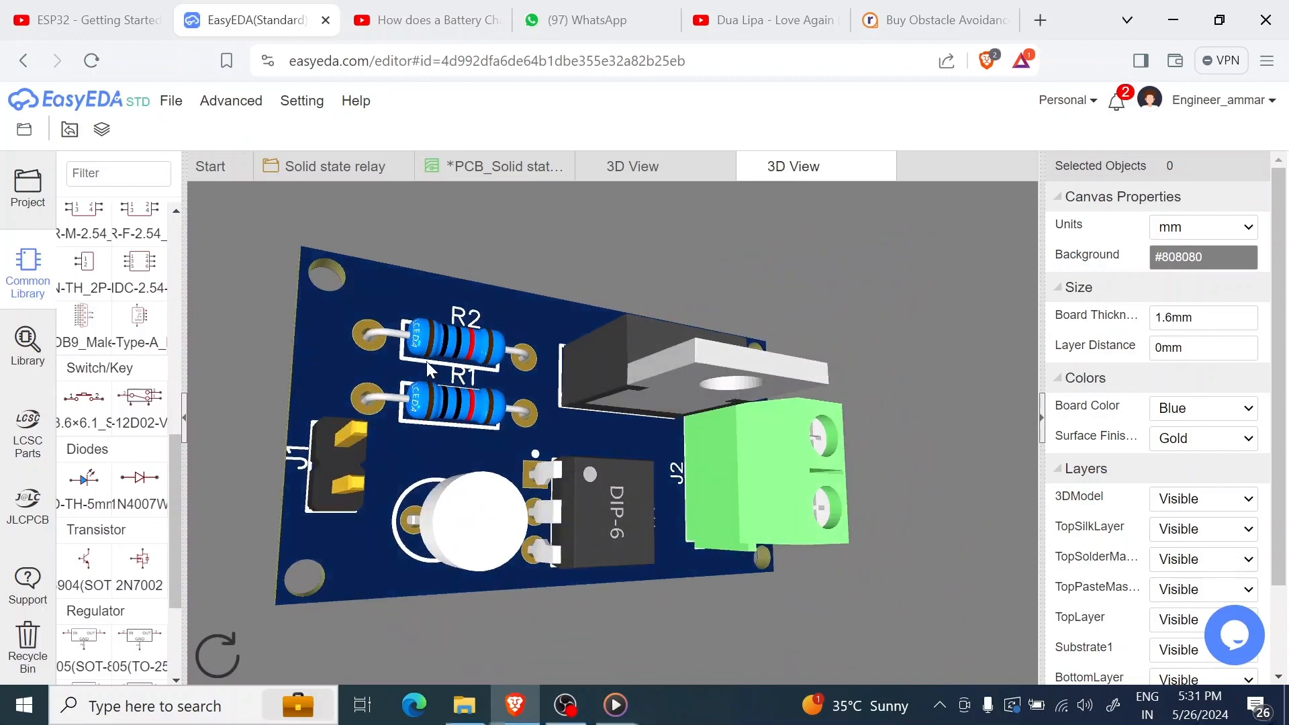
drag(408, 381, 546, 427)
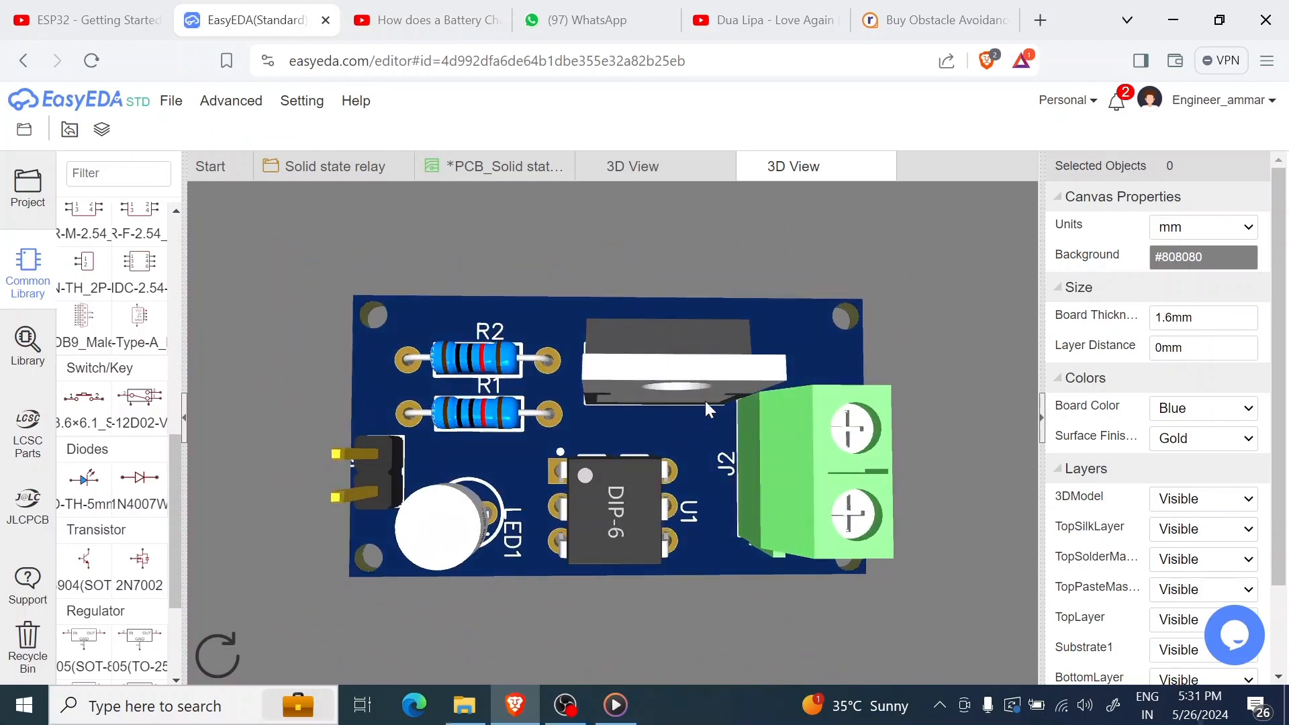
On the PCB's TopSilkLayer, change header J1's label to "S" and position it beside the header's upper pad.
click(474, 168)
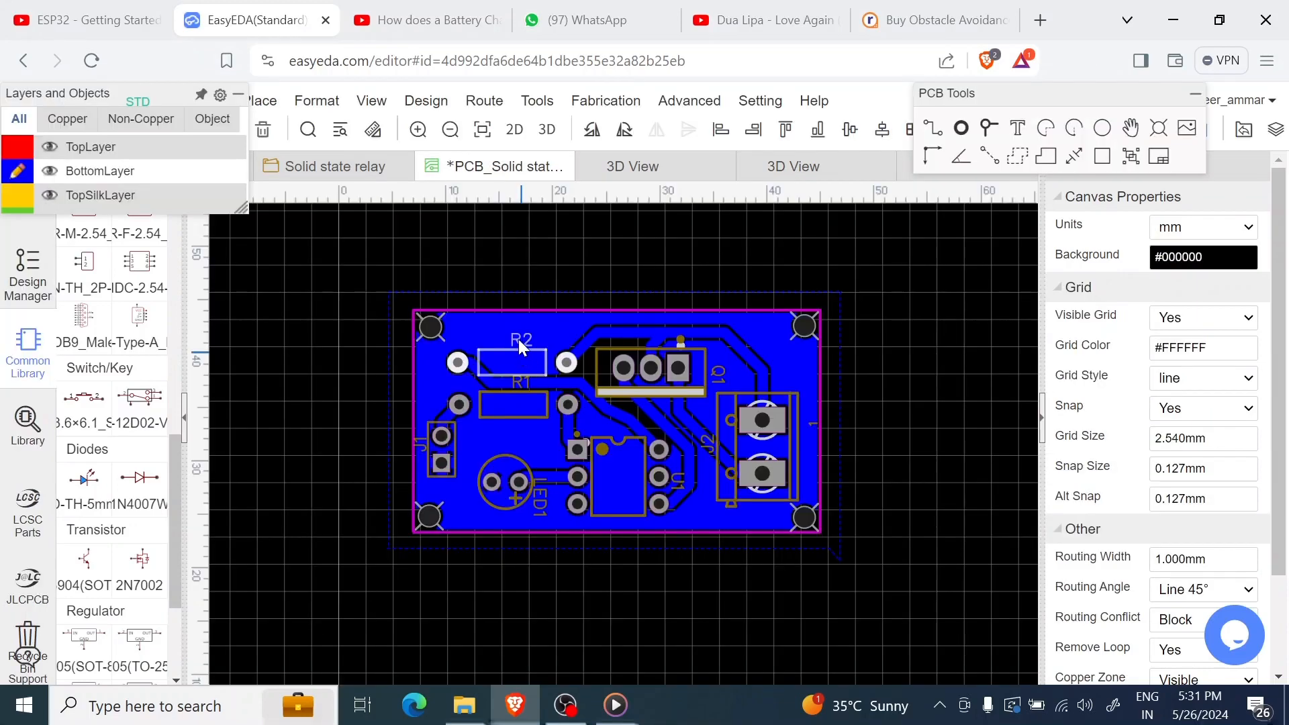
mouse_move(121, 176)
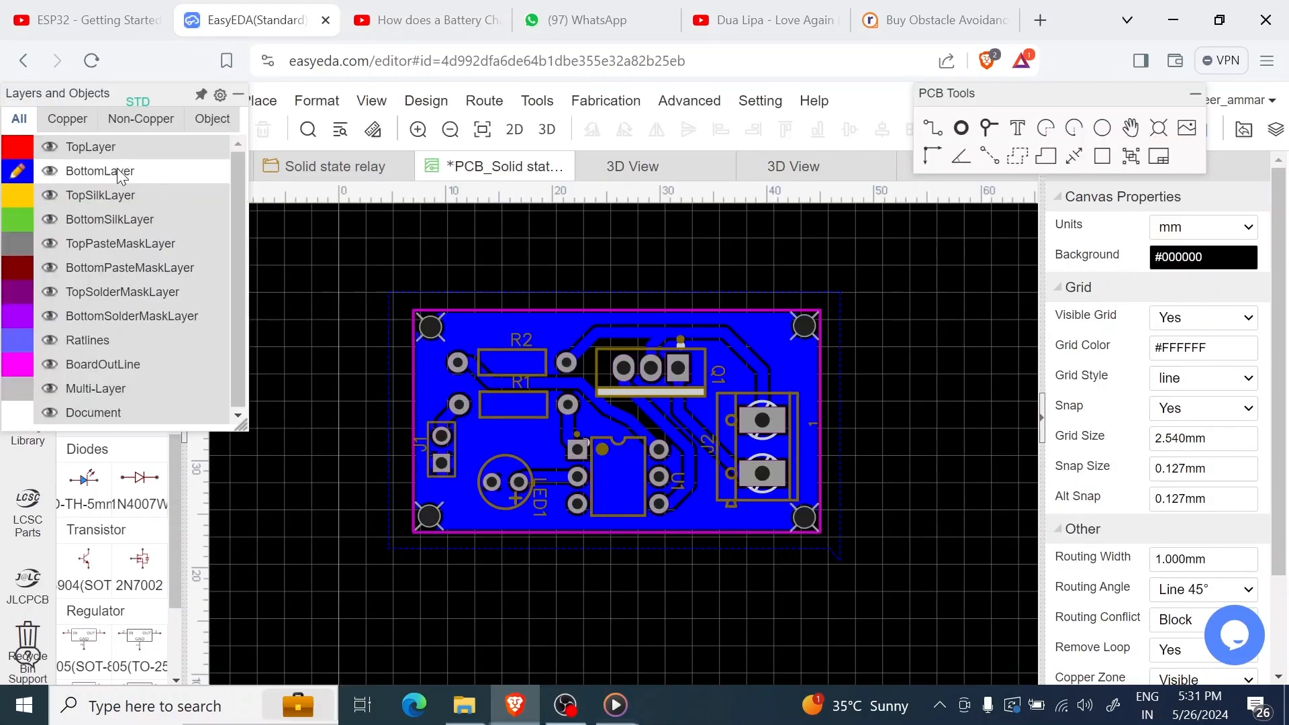
click(18, 195)
click(420, 447)
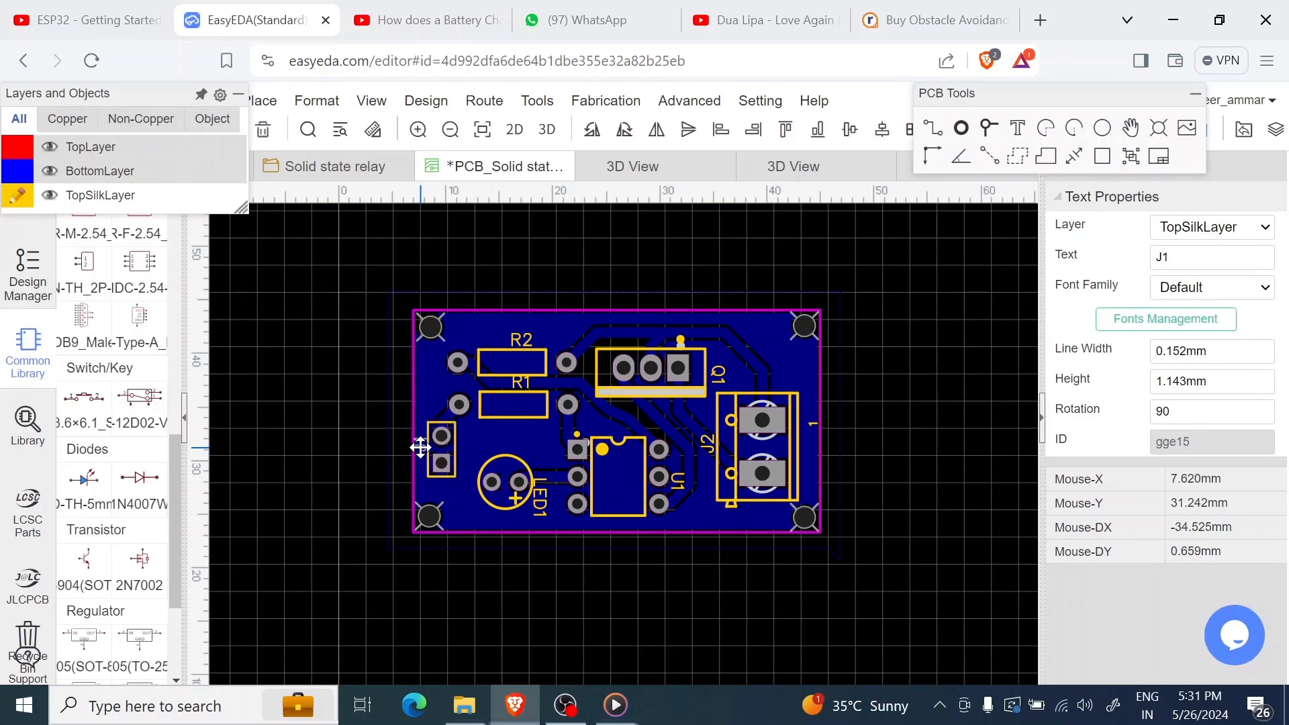
double_click(420, 447)
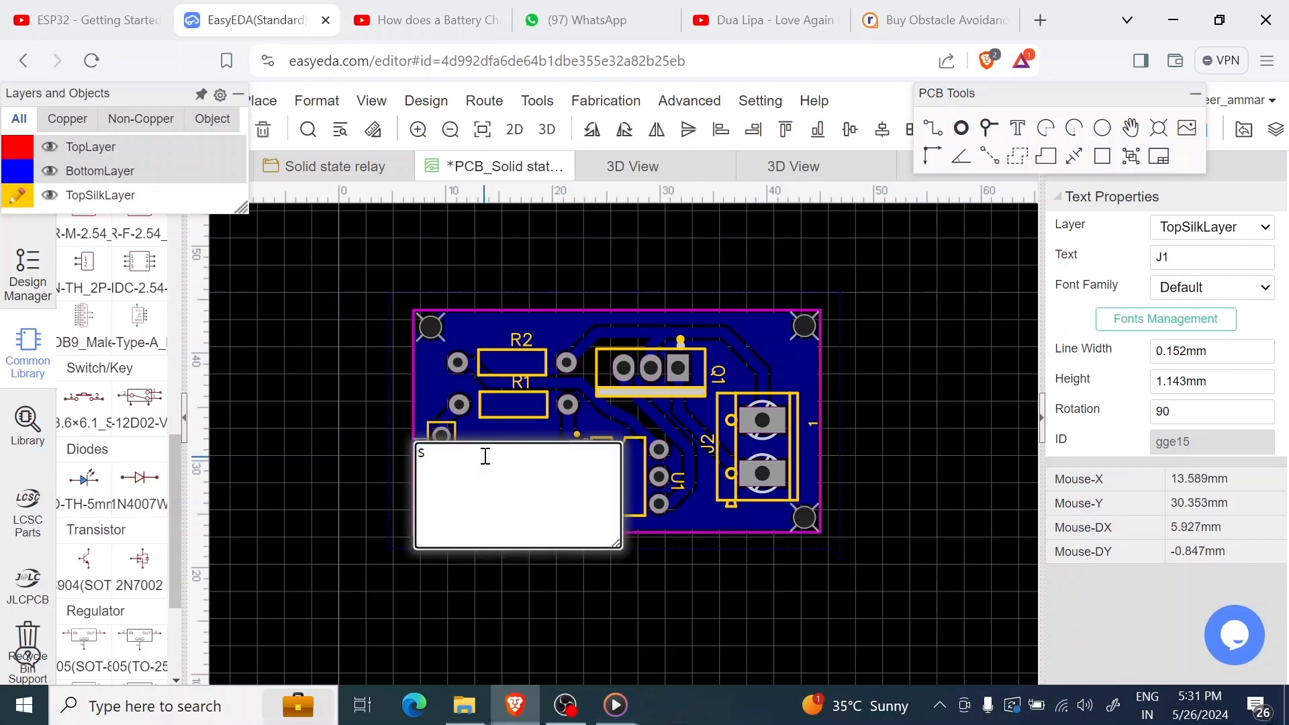
key(Return)
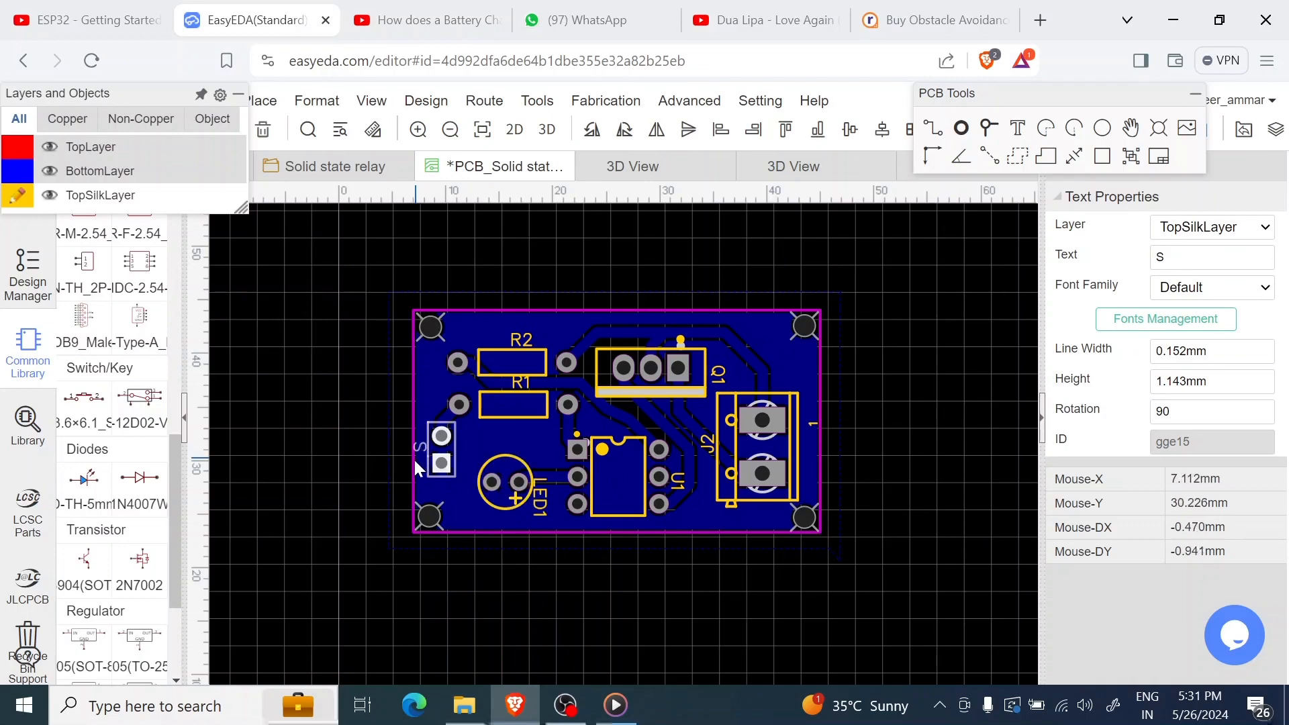
drag(413, 449, 418, 435)
Duplicate the "S" label beside the header's lower pad and change the copy's text to "-".
key(ctrl+c)
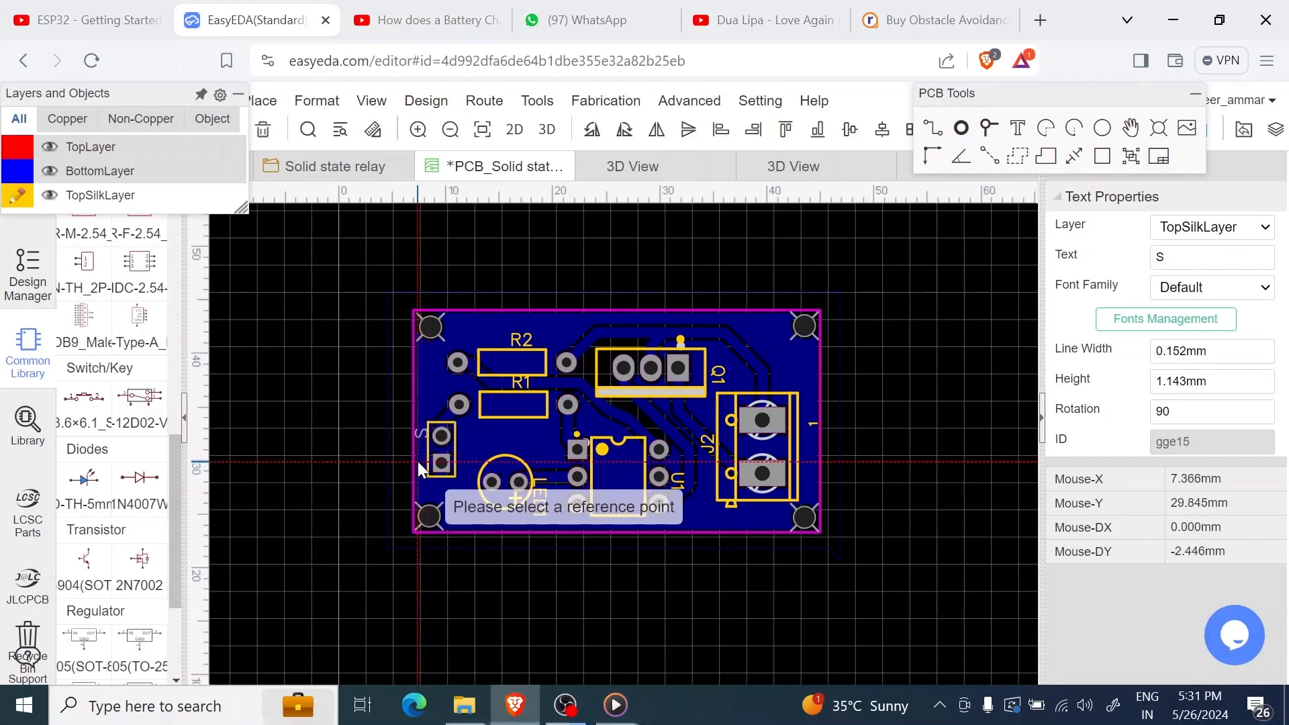
click(420, 462)
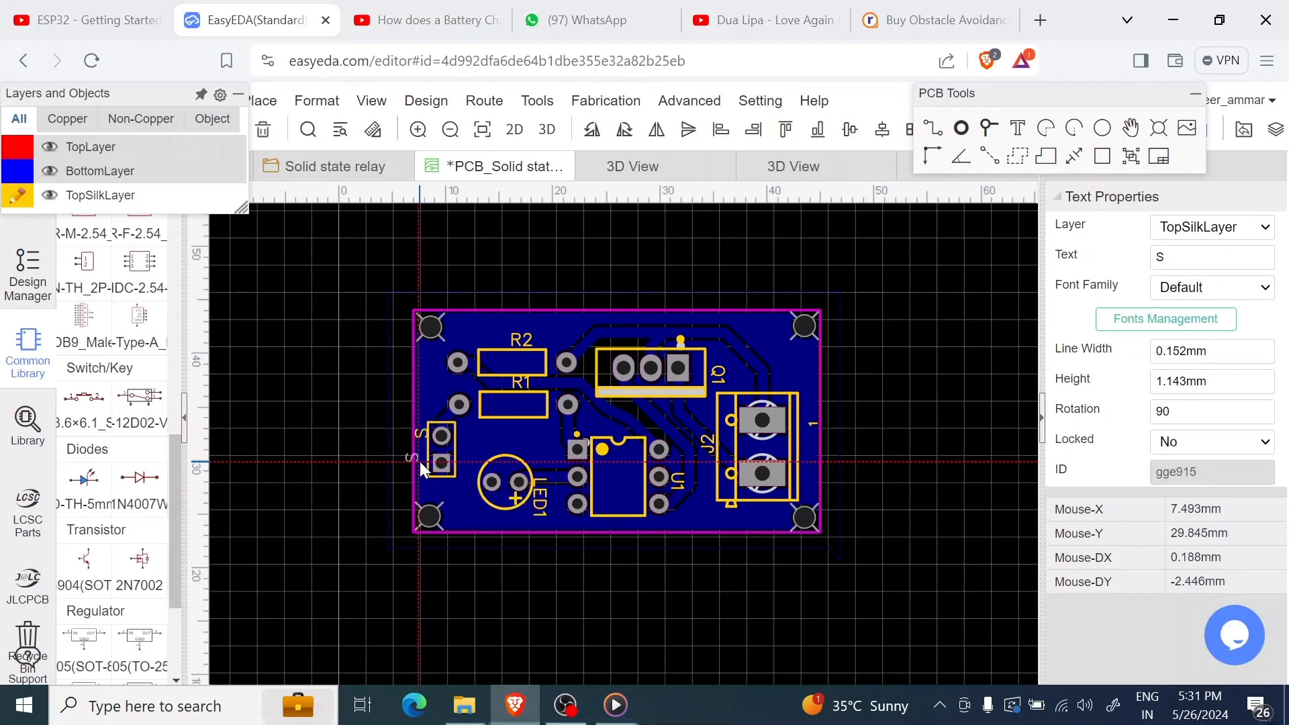
key(ctrl+v)
right_click(420, 474)
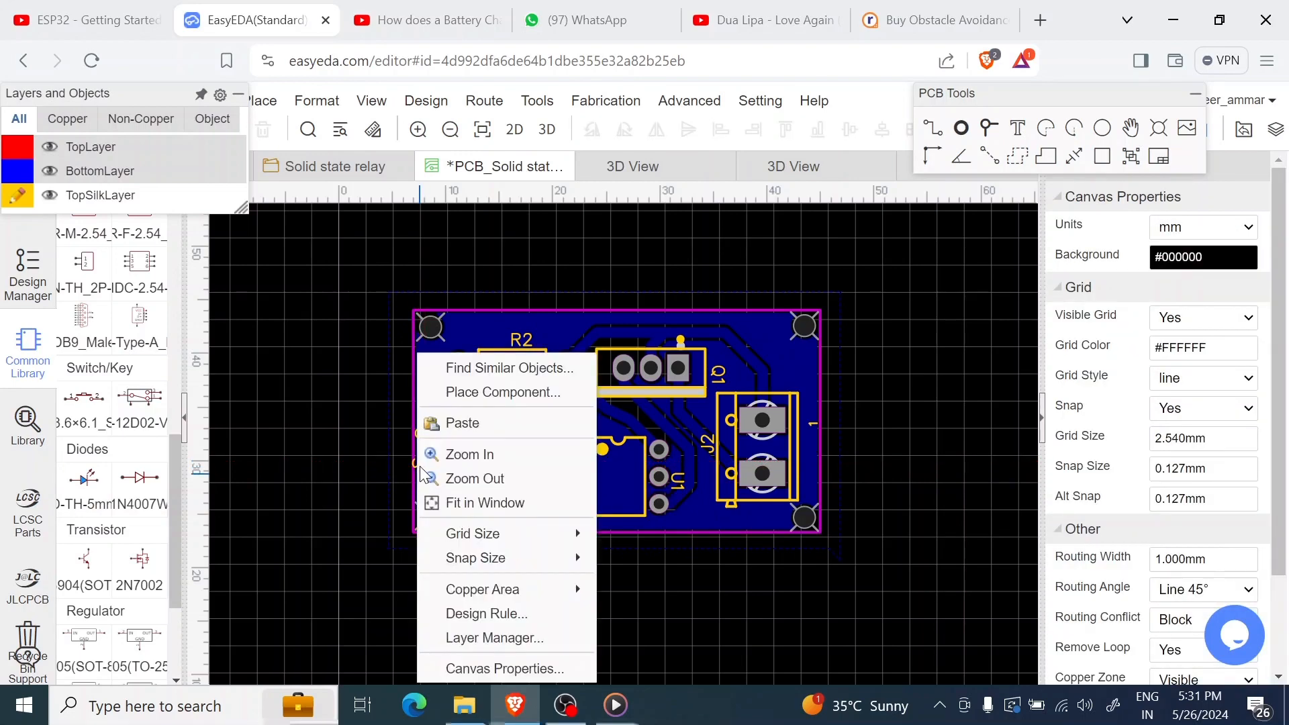
click(376, 479)
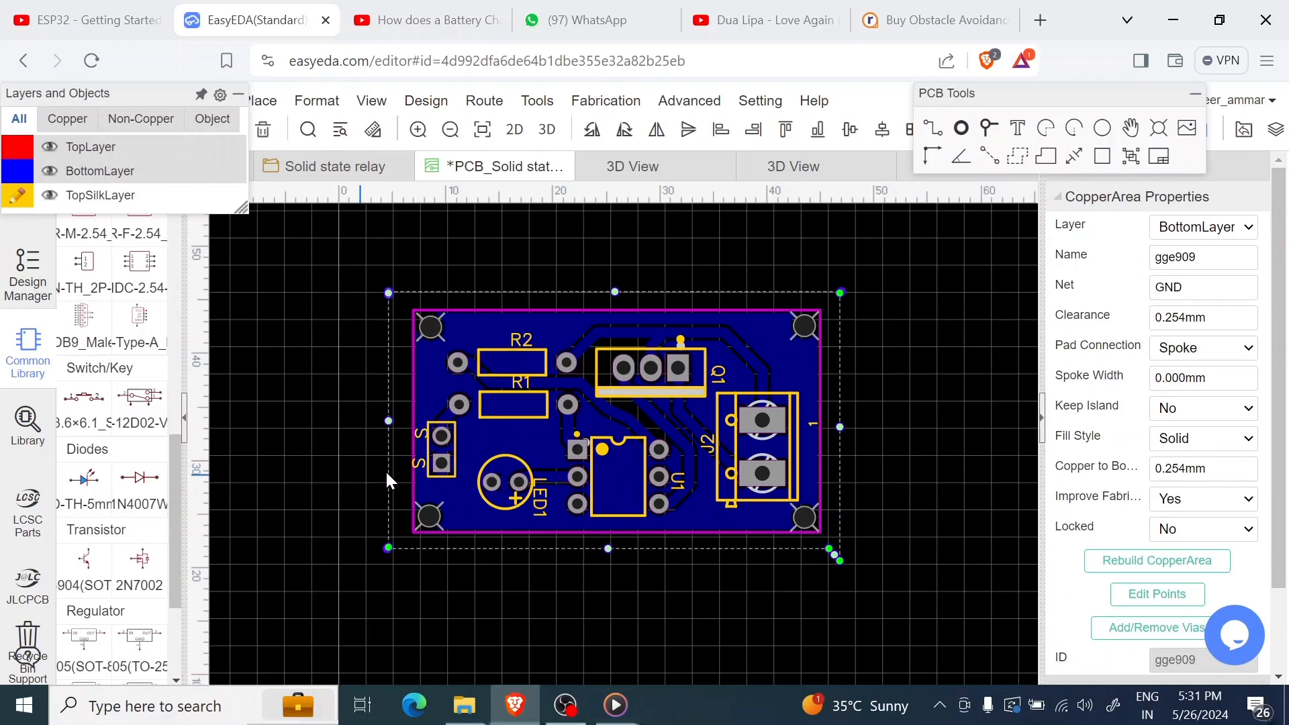
double_click(420, 463)
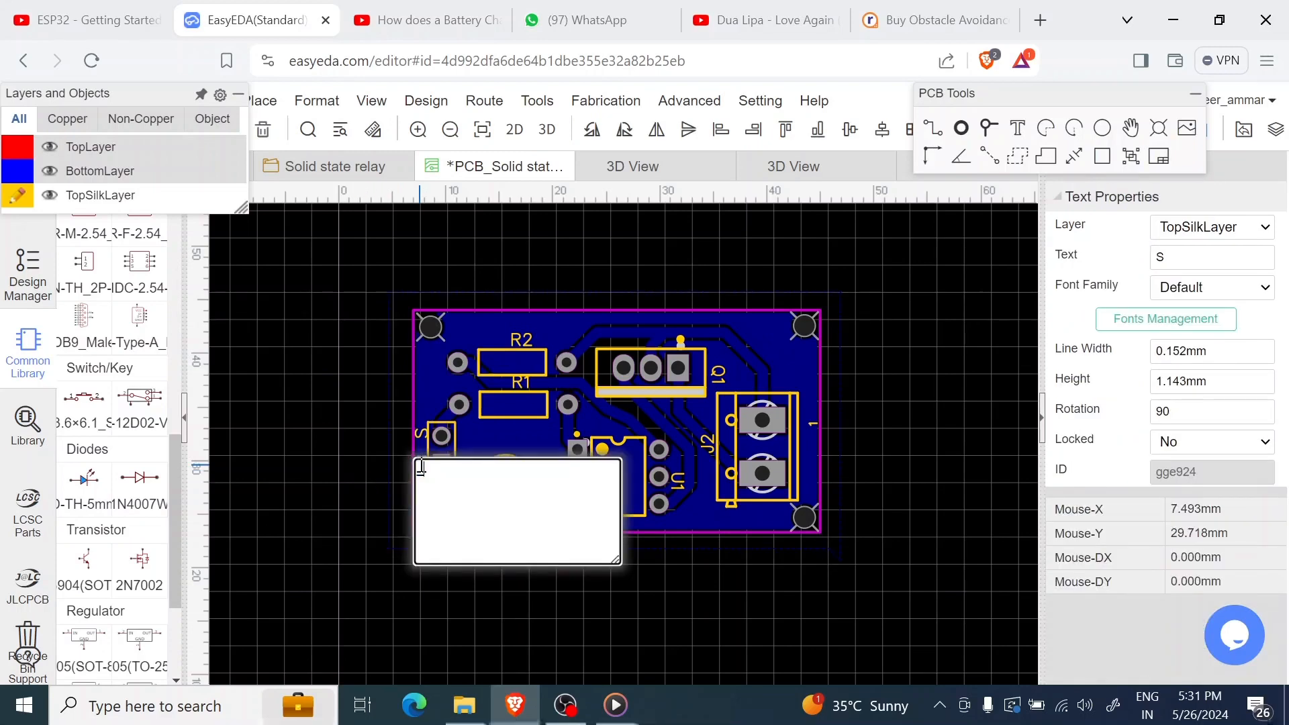
text(-)
key(Return)
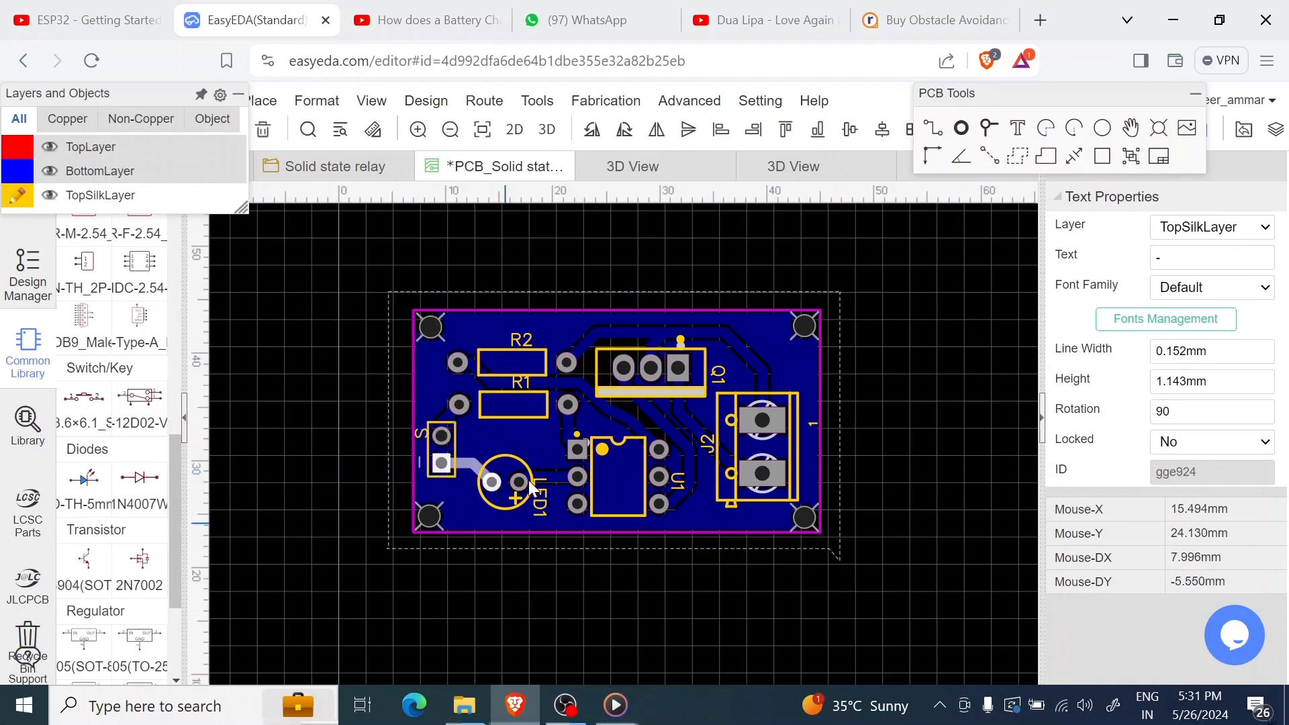
Move the terminal block's "1" label above it, and place its J2 label beside the upper pad with the text "P".
drag(808, 421, 764, 381)
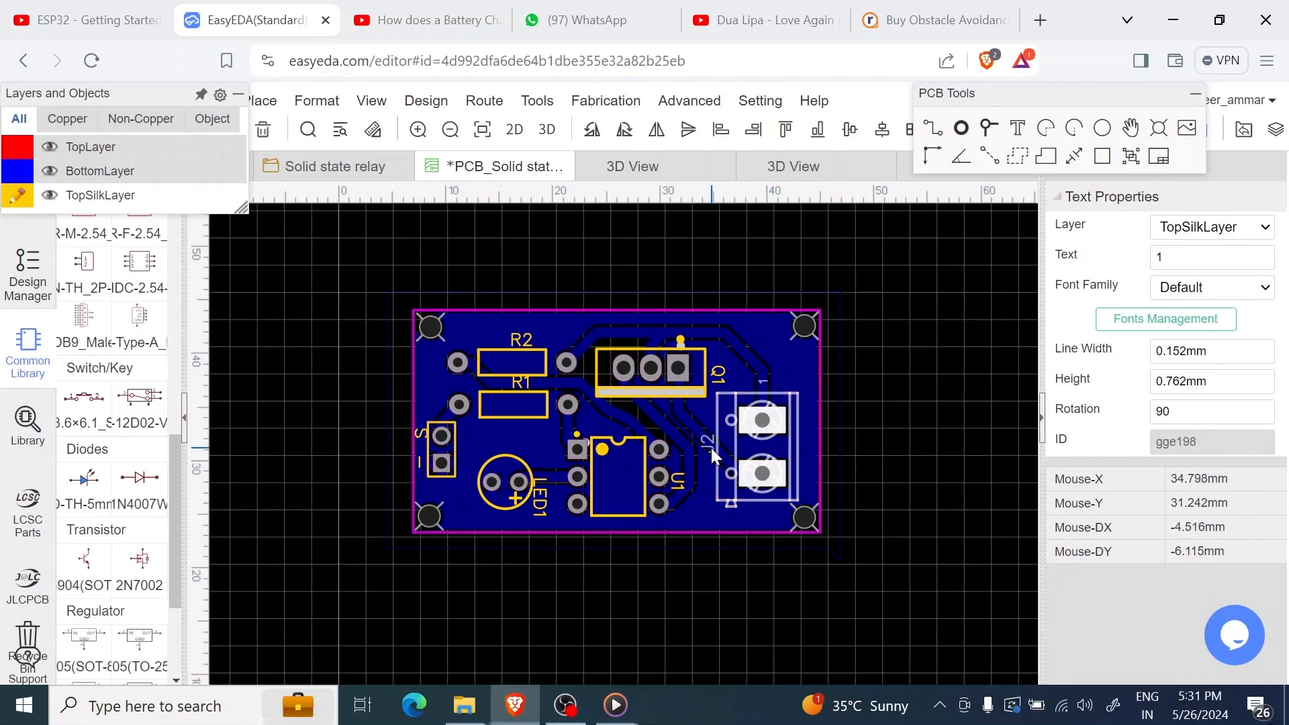
drag(709, 441, 807, 415)
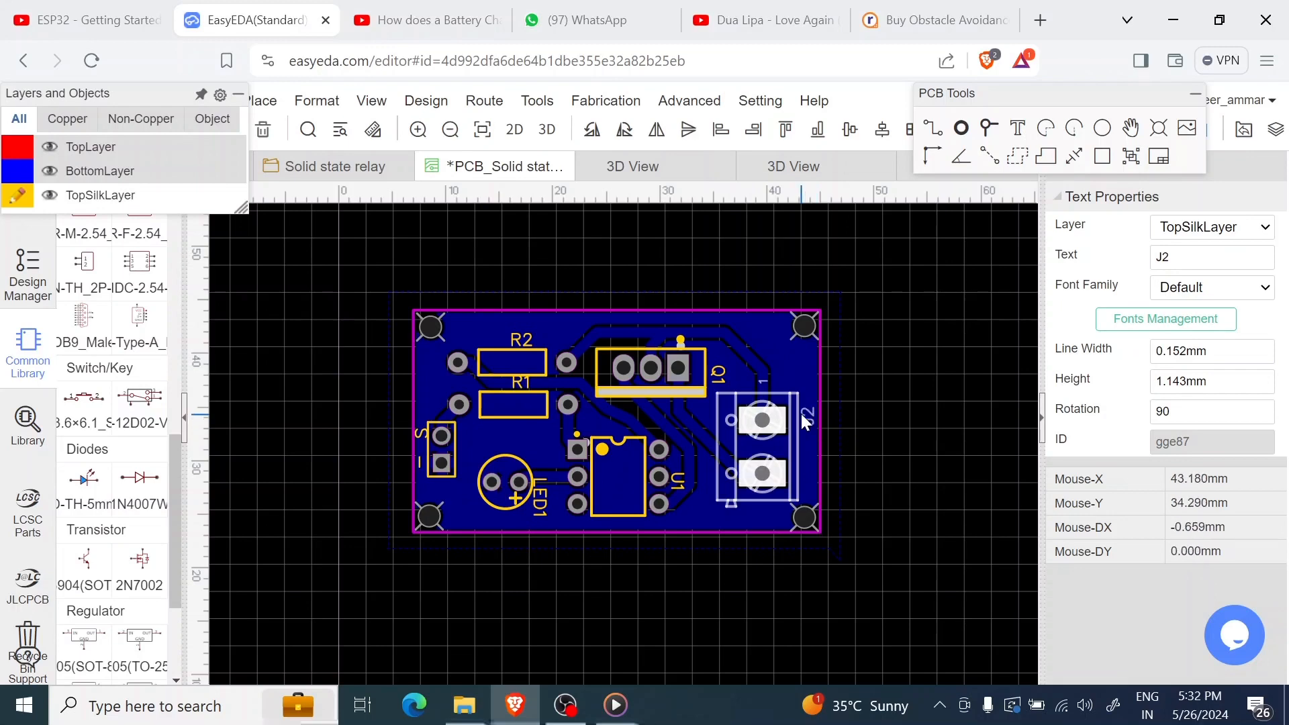
double_click(804, 412)
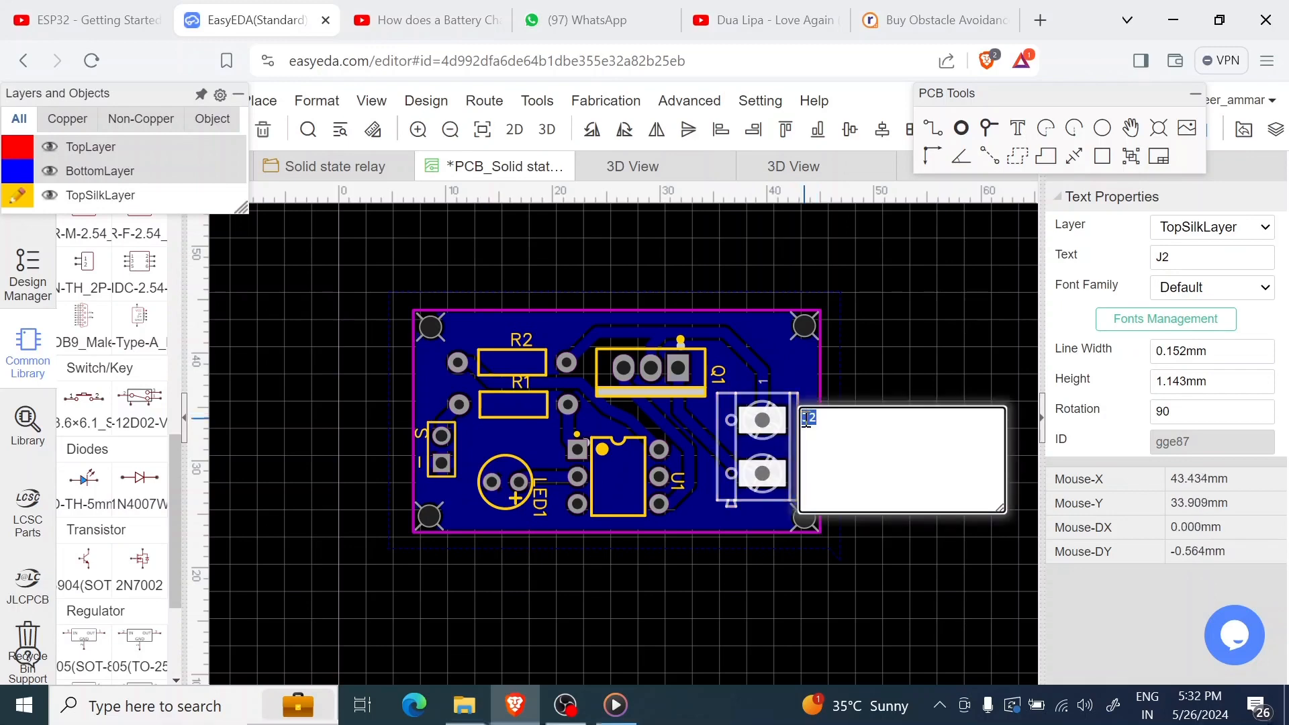
text(P)
key(Return)
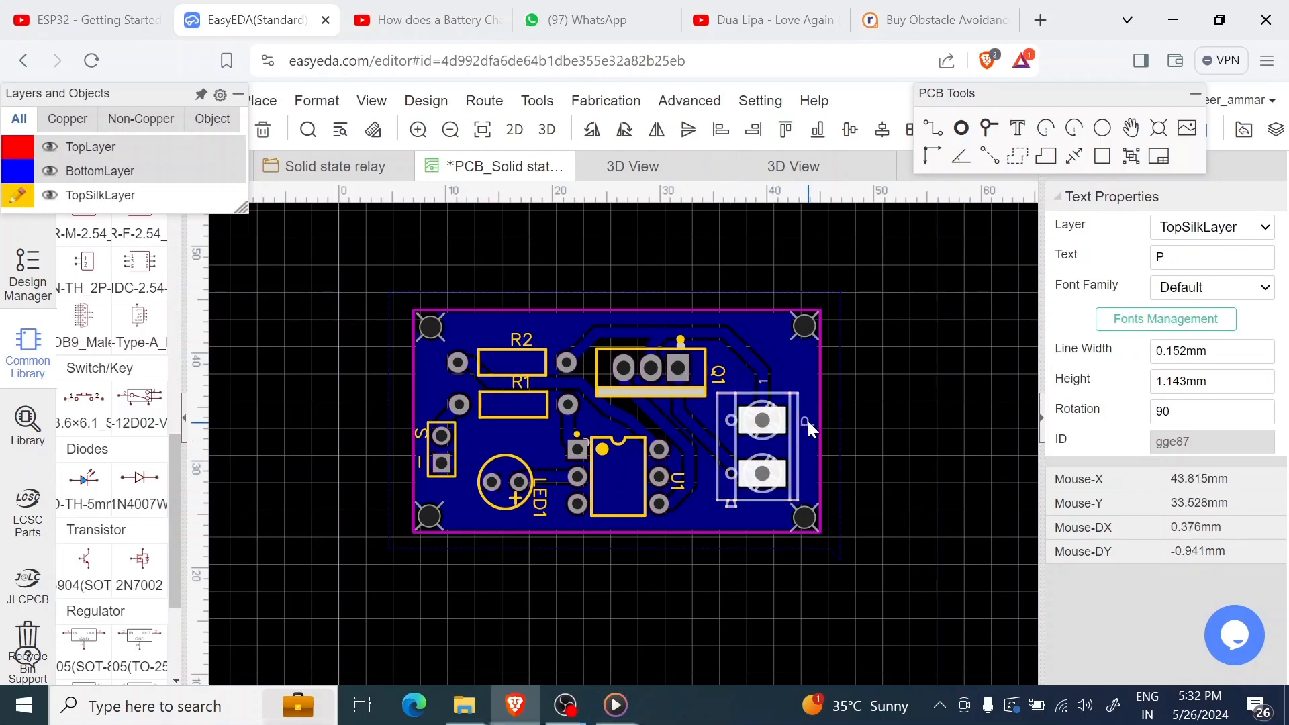
key(Escape)
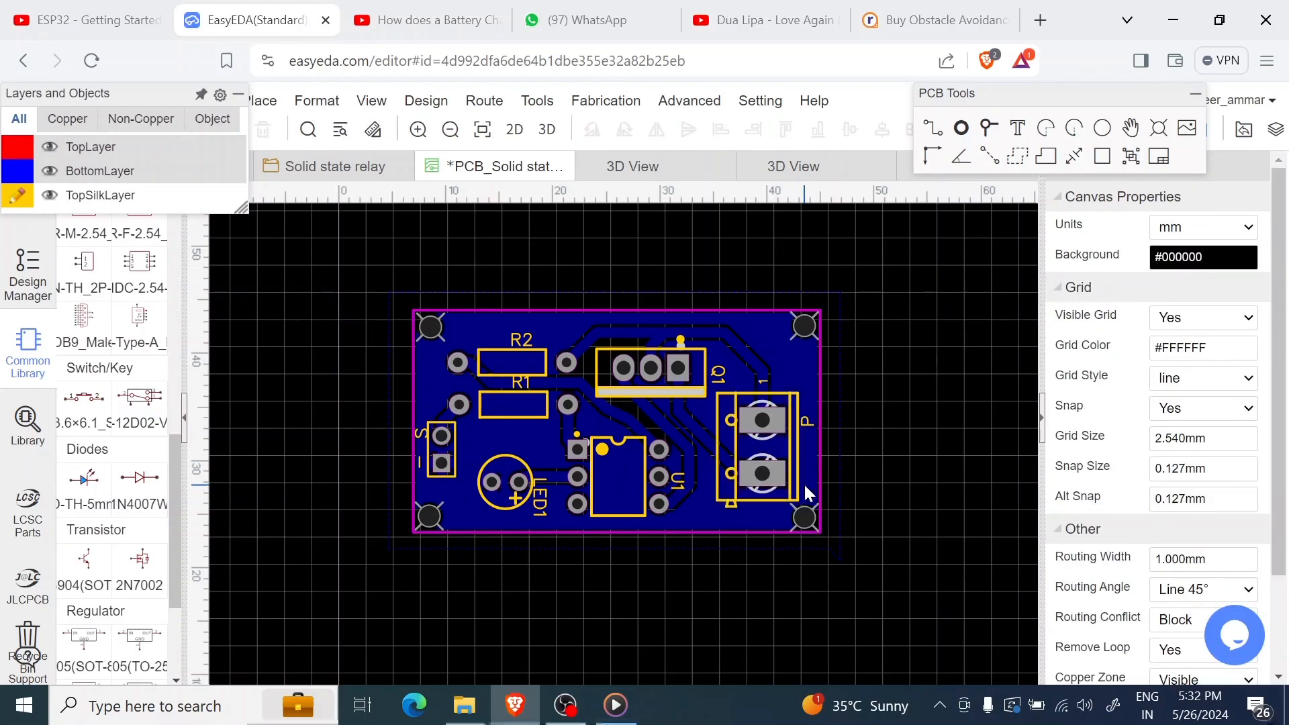
Paste the copied "S" label beside the terminal block's lower pad and change its text to "N".
key(ctrl+v)
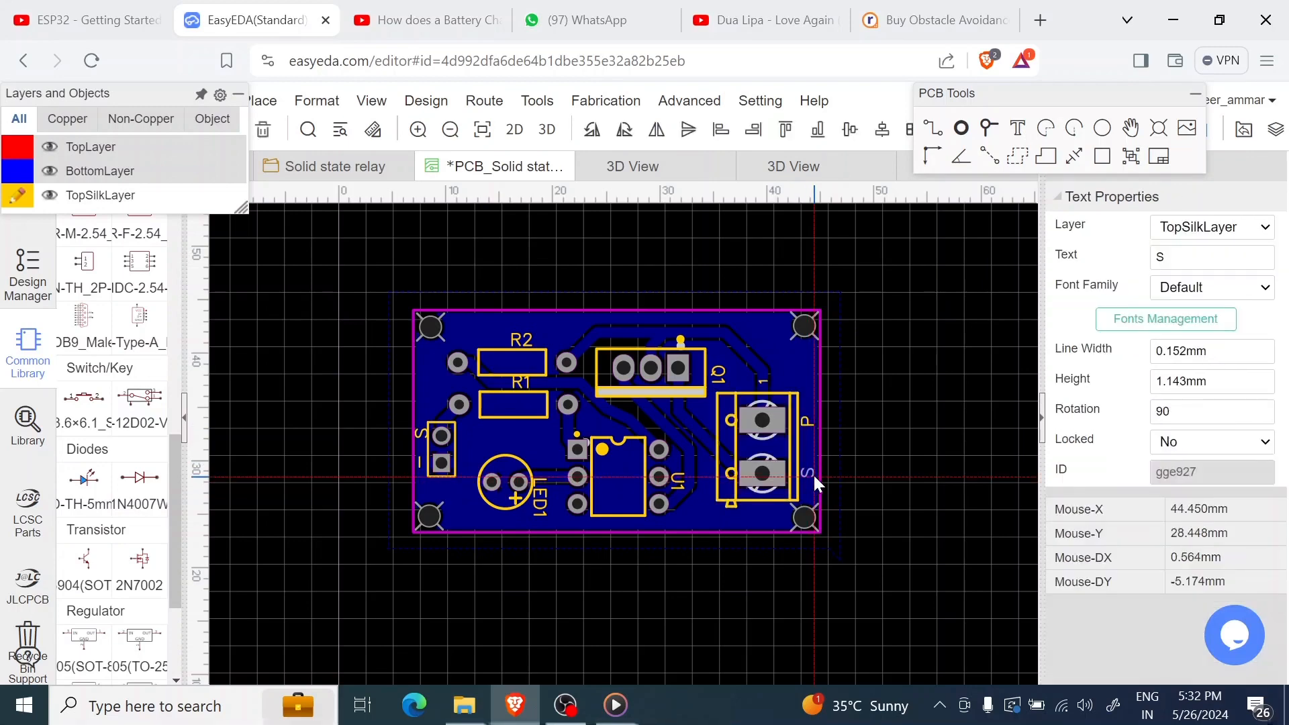
click(812, 474)
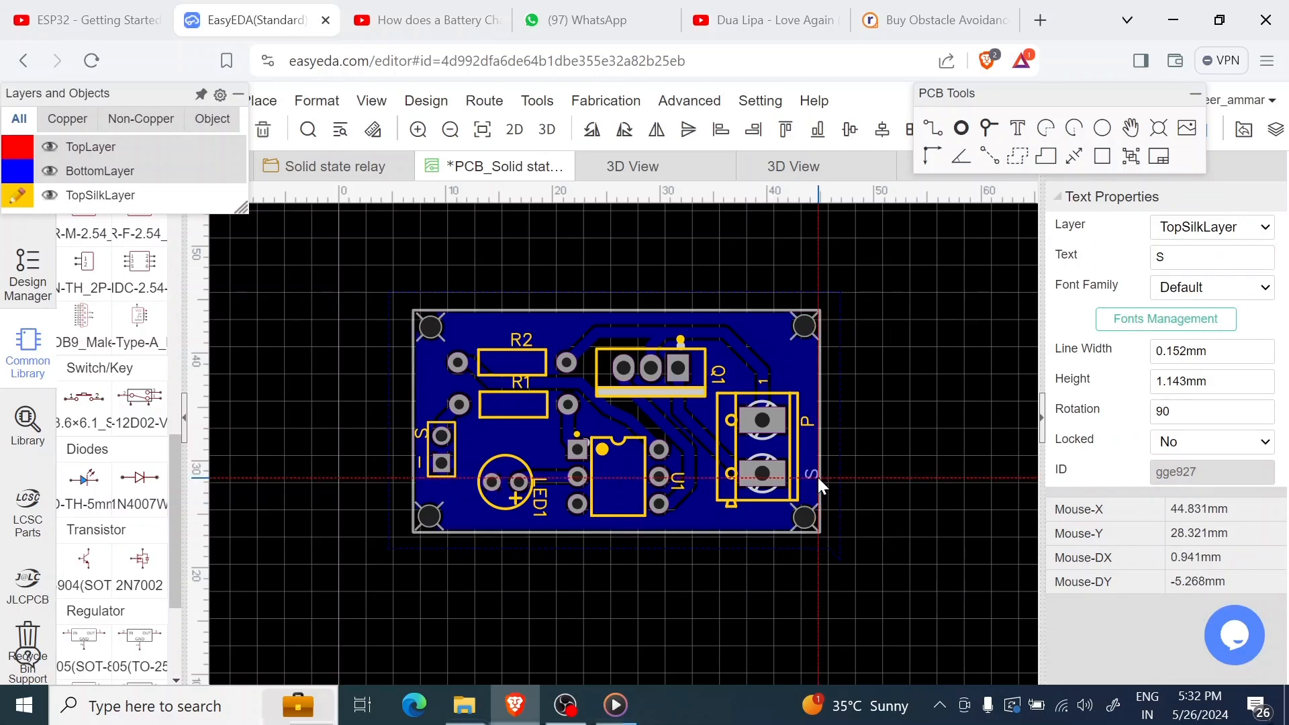
right_click(849, 467)
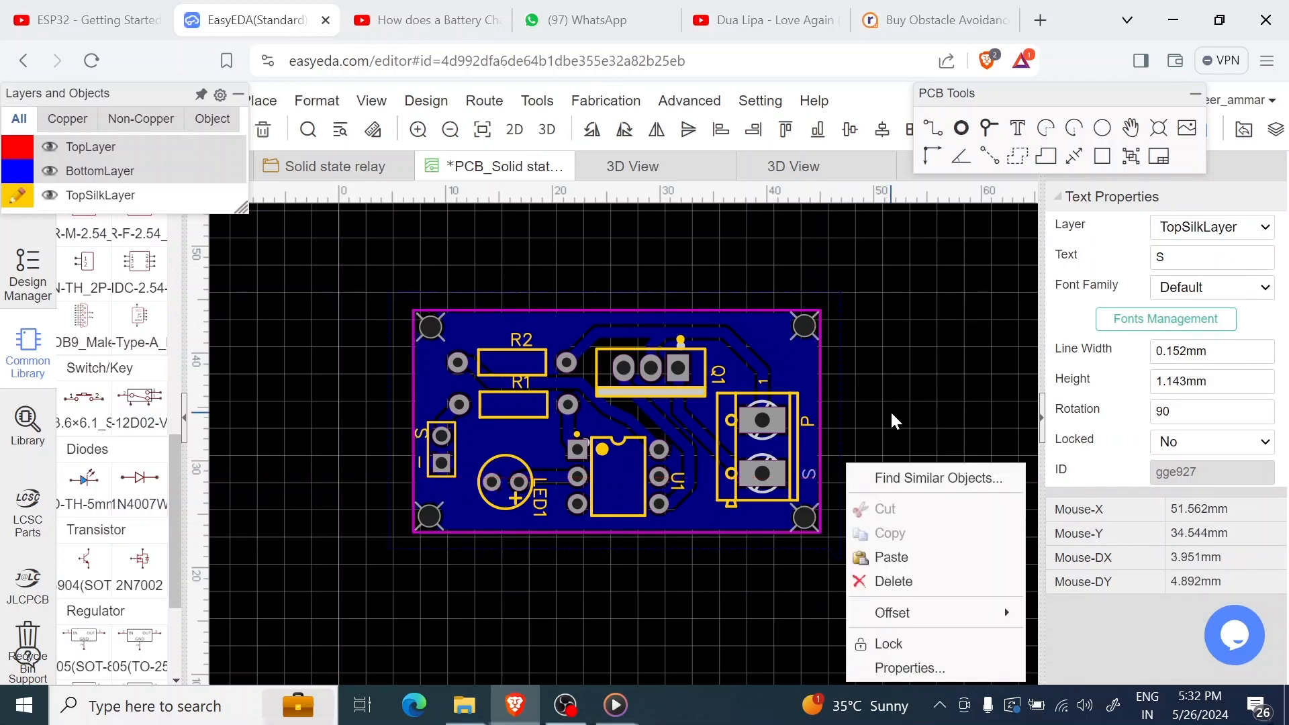
click(808, 481)
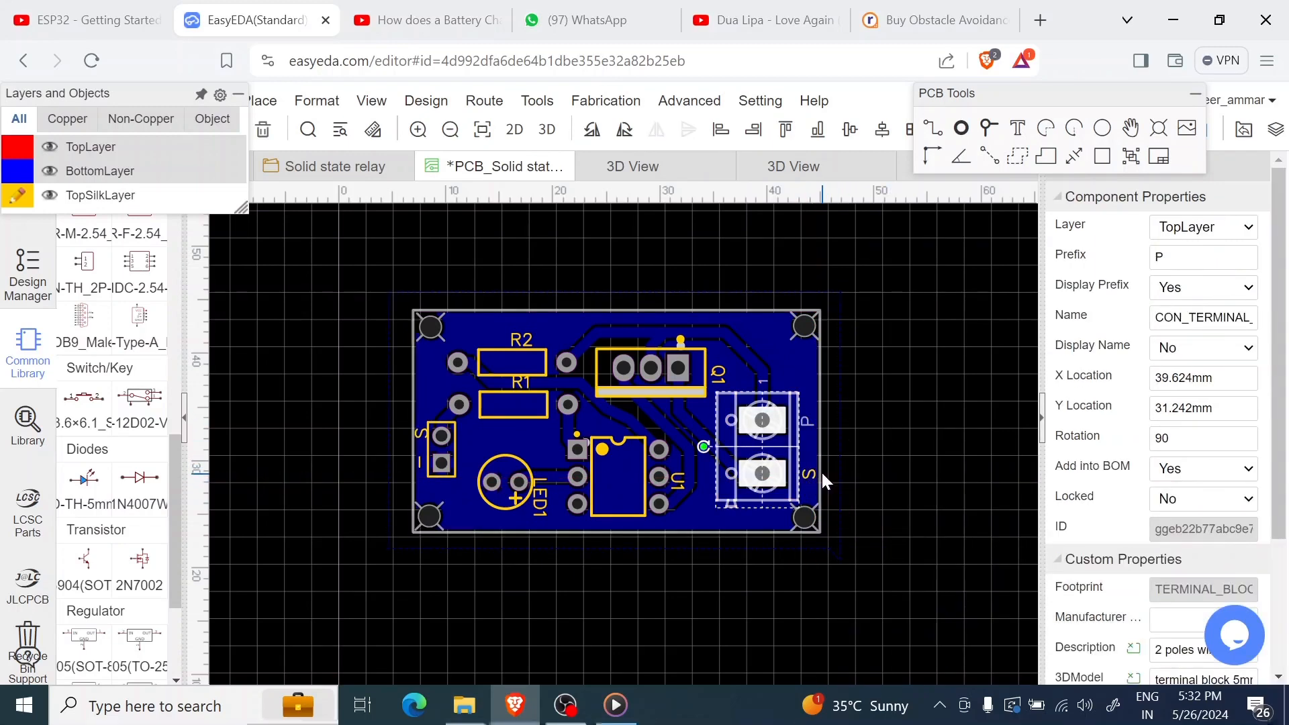
double_click(811, 475)
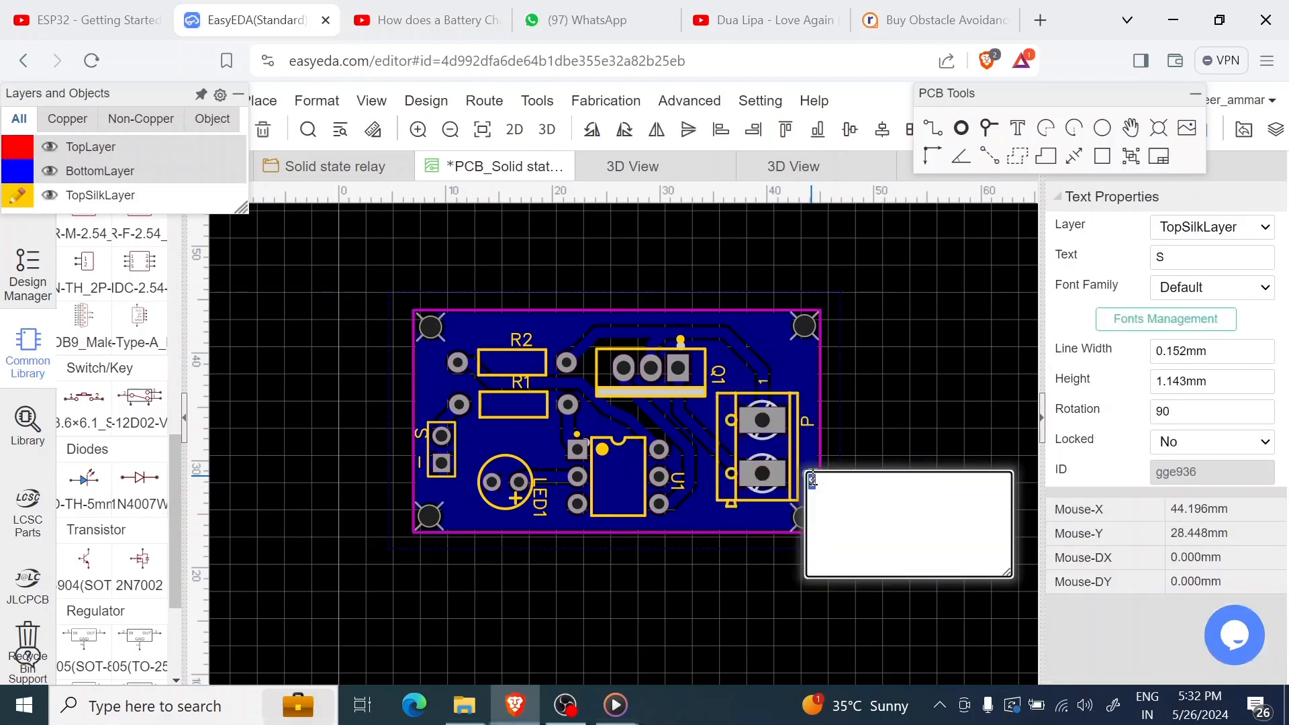
text(N)
key(Return)
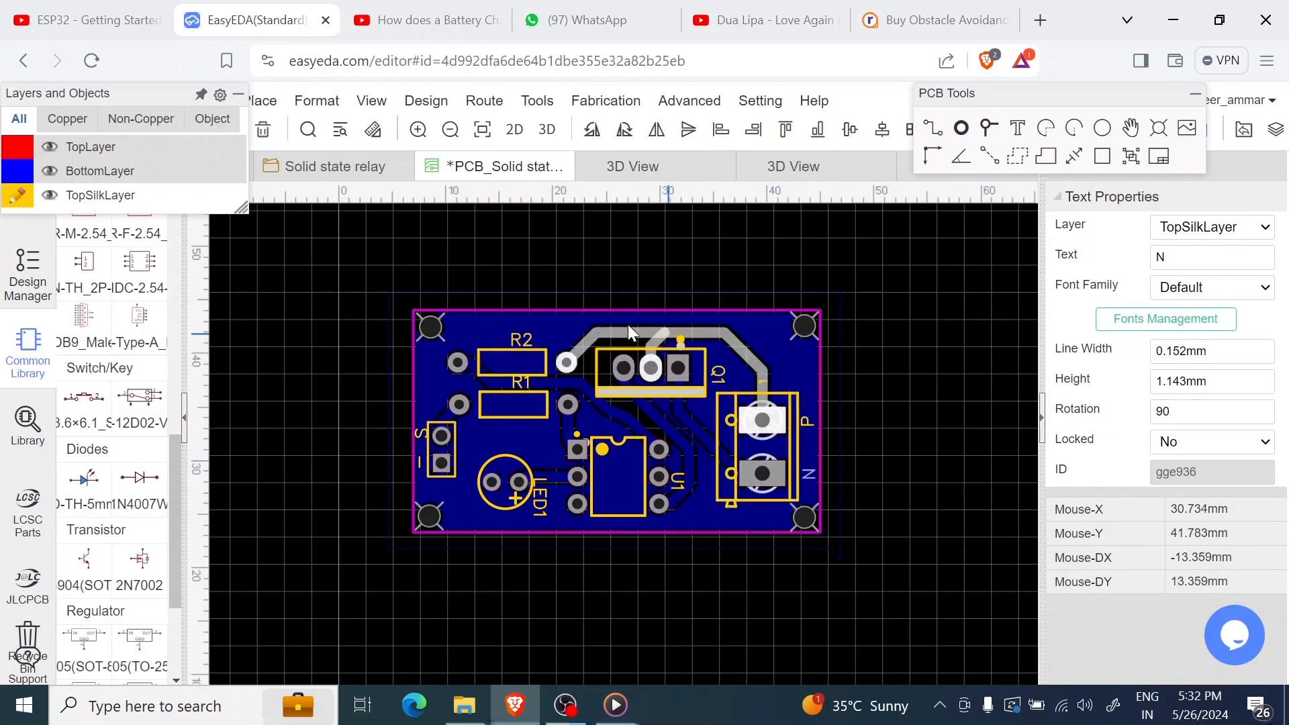
Add the silkscreen text "Solid State Relay" and place it horizontally above Q1 along the board's upper edge.
mouse_move(4, 168)
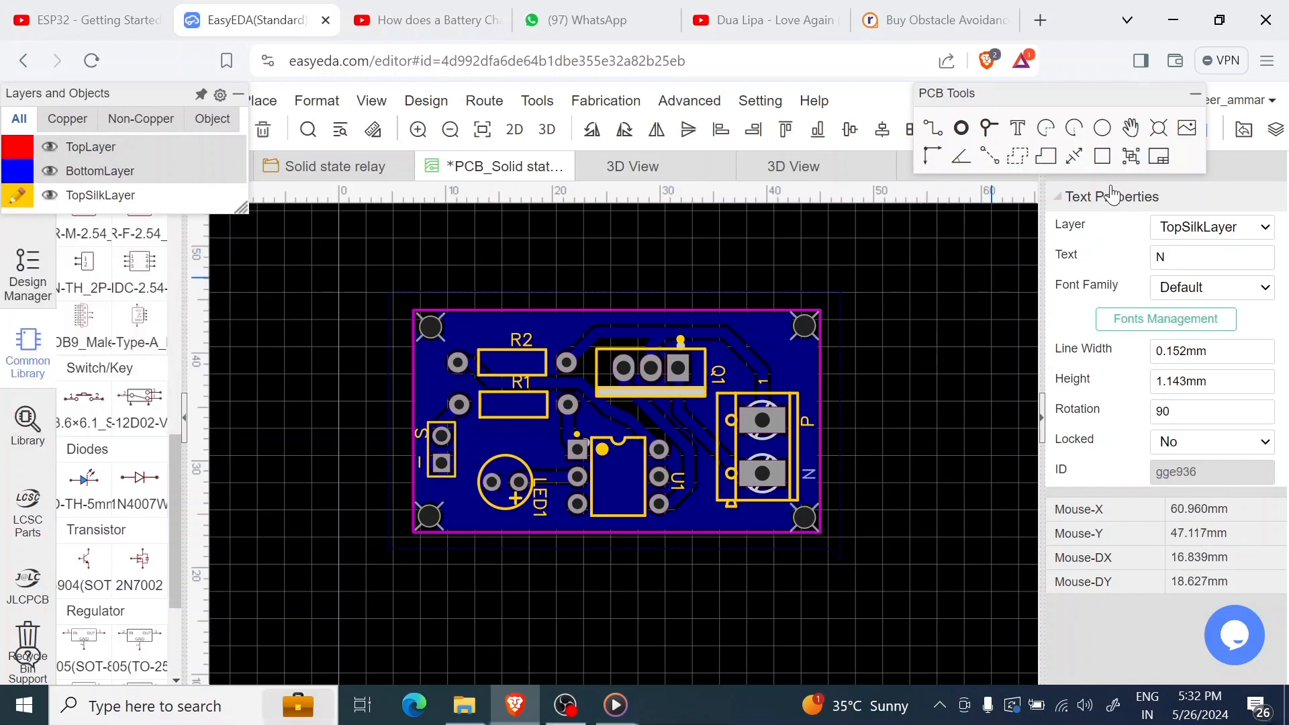
click(1018, 132)
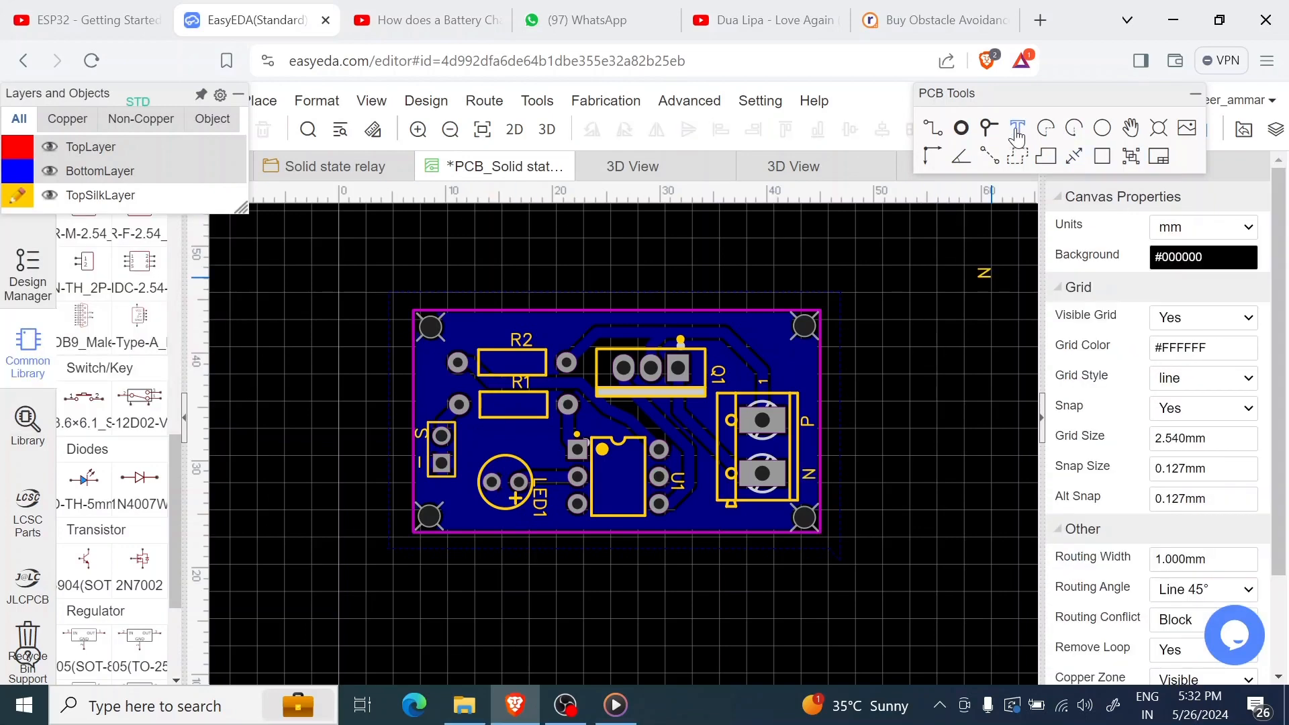
click(631, 331)
right_click(632, 331)
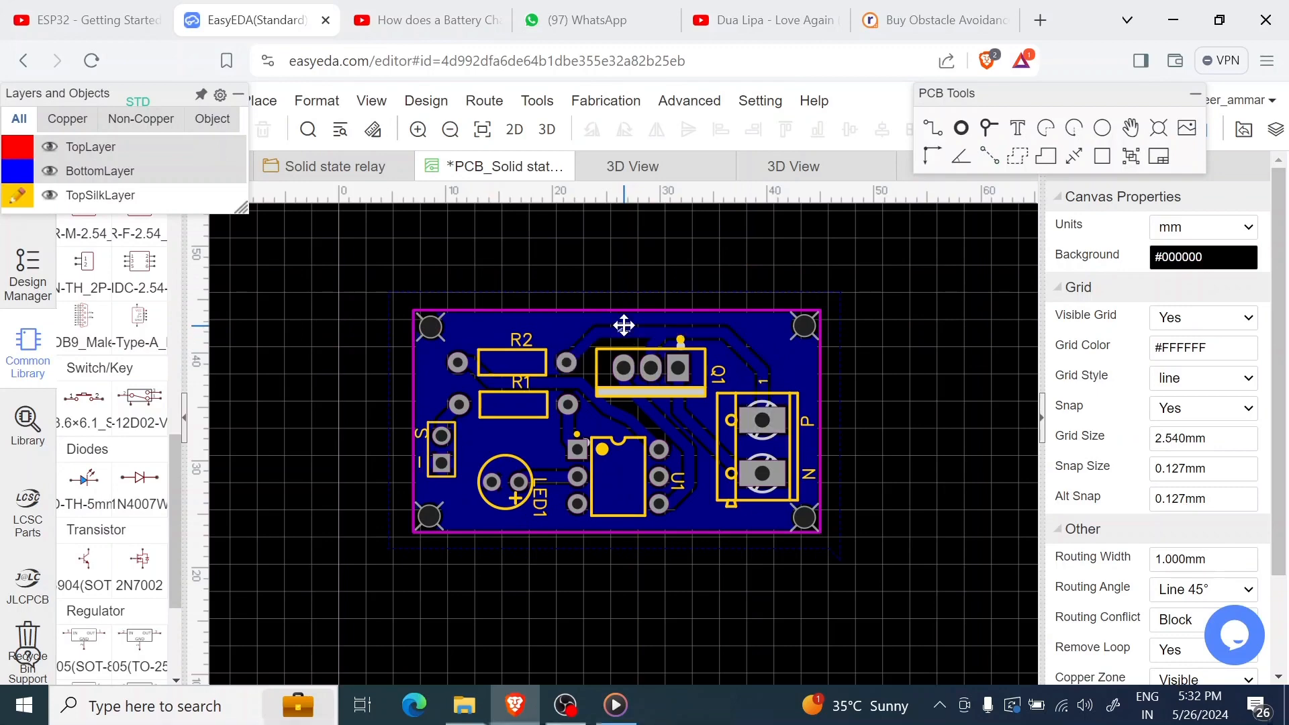
double_click(626, 326)
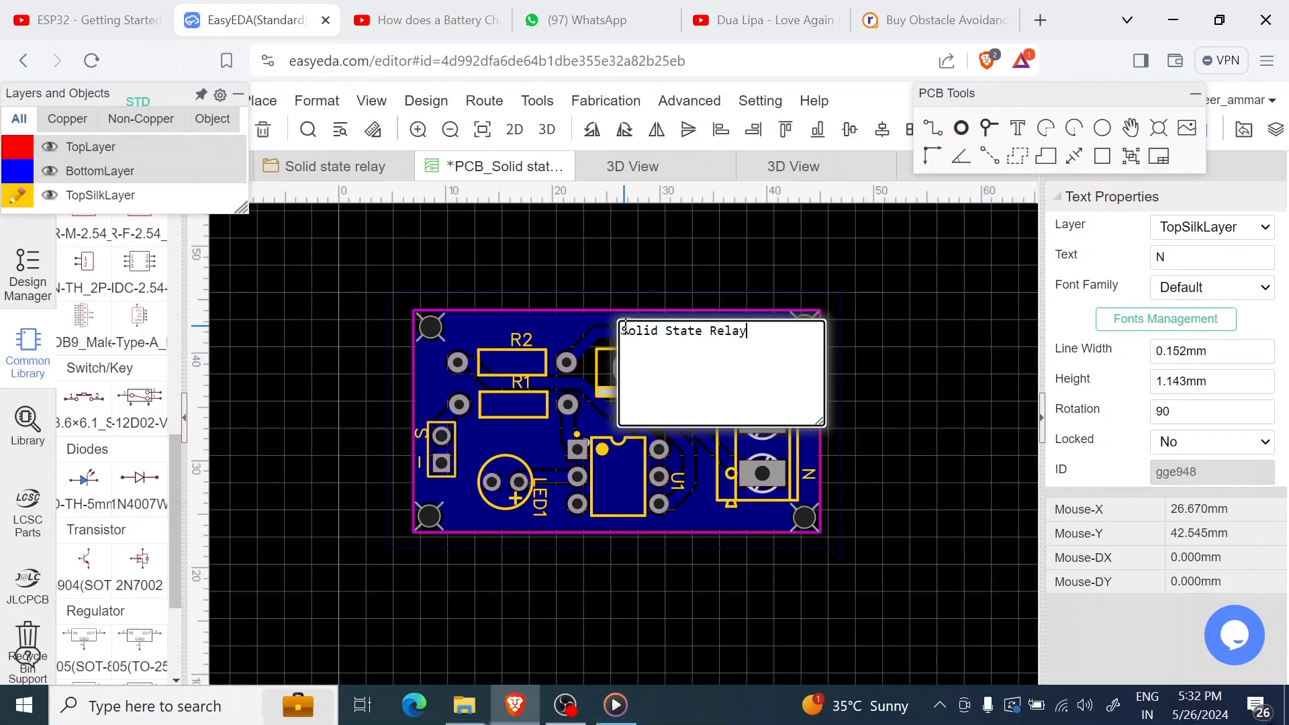
click(623, 325)
drag(623, 325, 616, 259)
key(space)
key(space)
key(space)
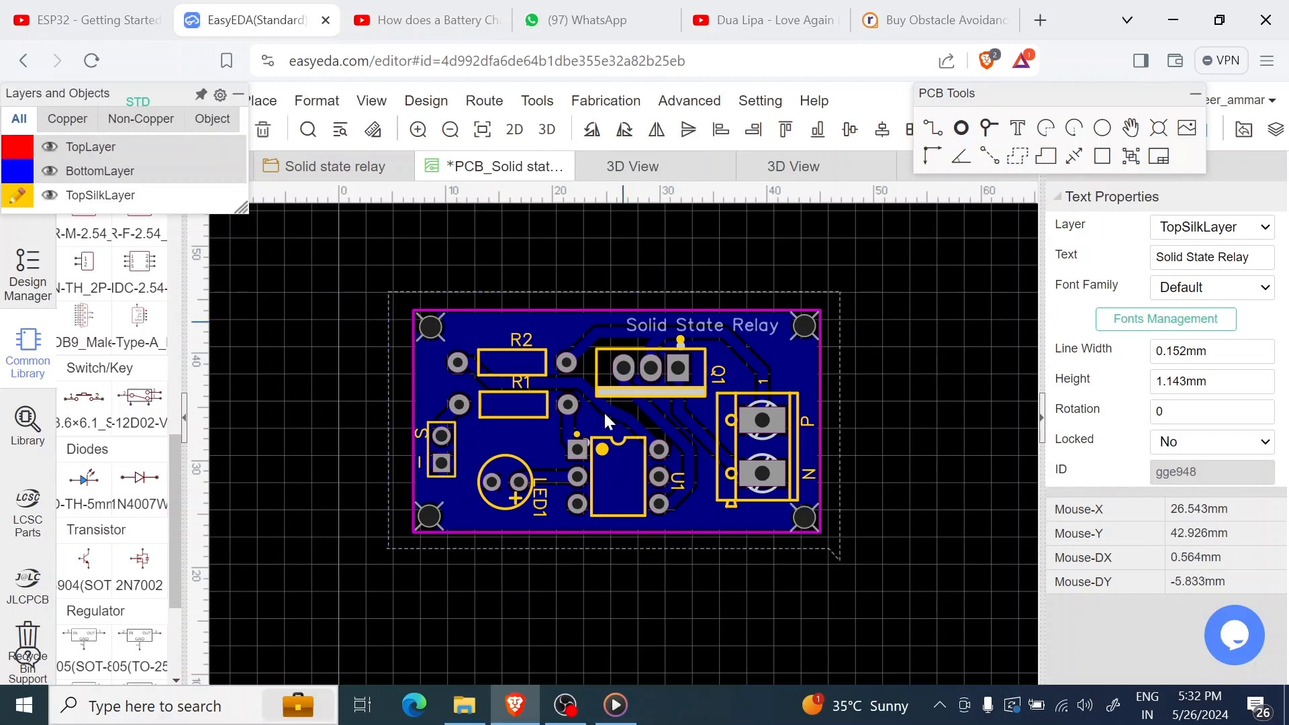
click(950, 454)
Add the silkscreen text "Ampnics.com" and place it horizontally below LED1 along the board's lower edge.
click(1018, 127)
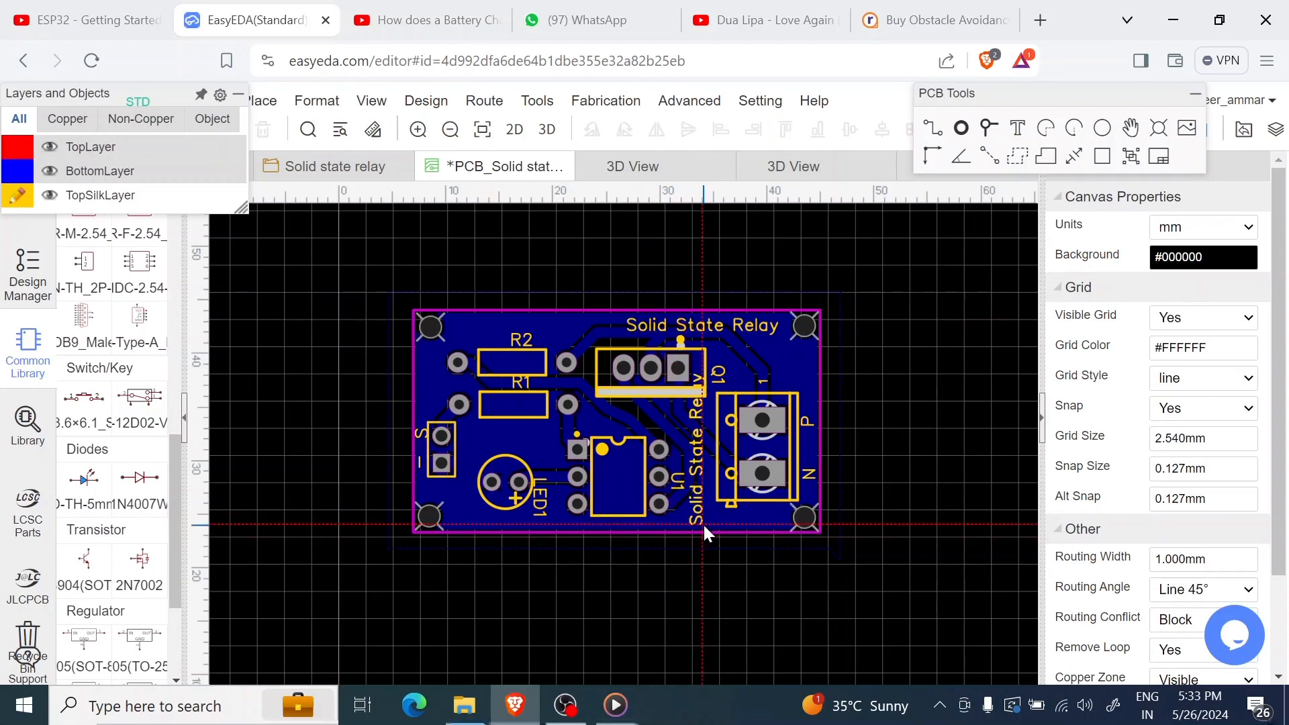
click(711, 533)
double_click(695, 513)
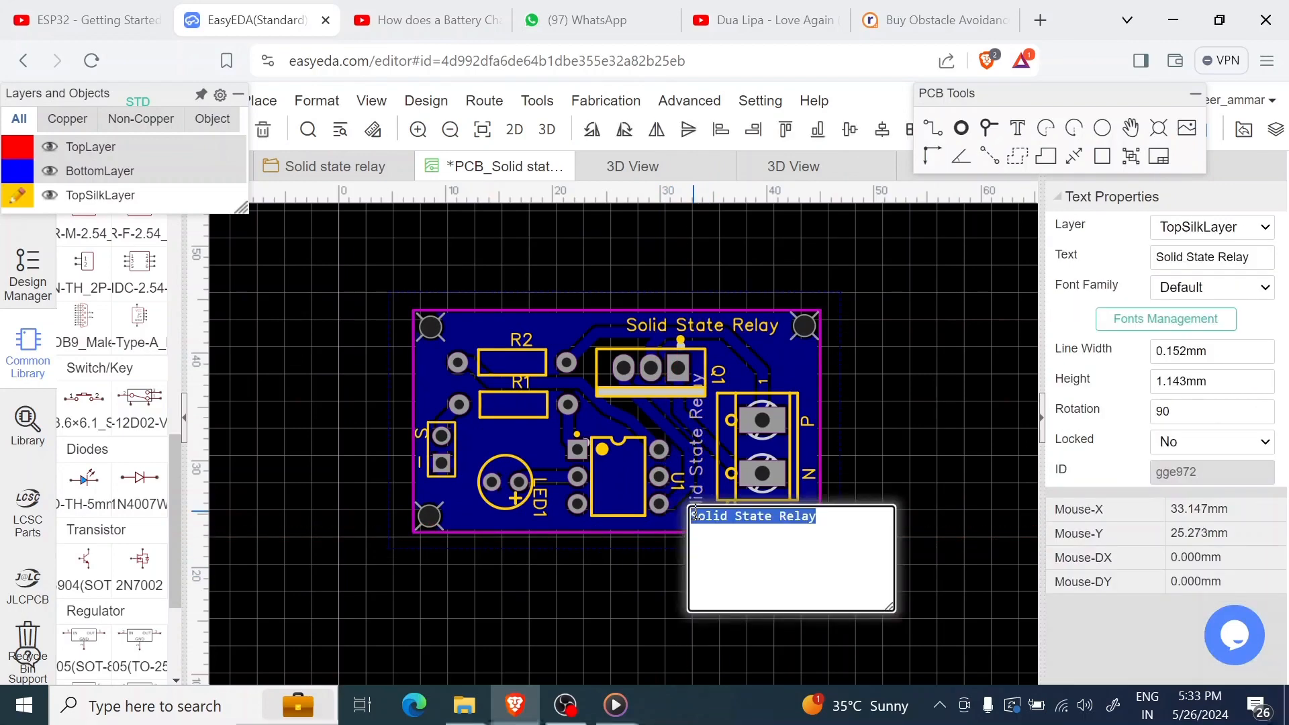
key(BackSpace)
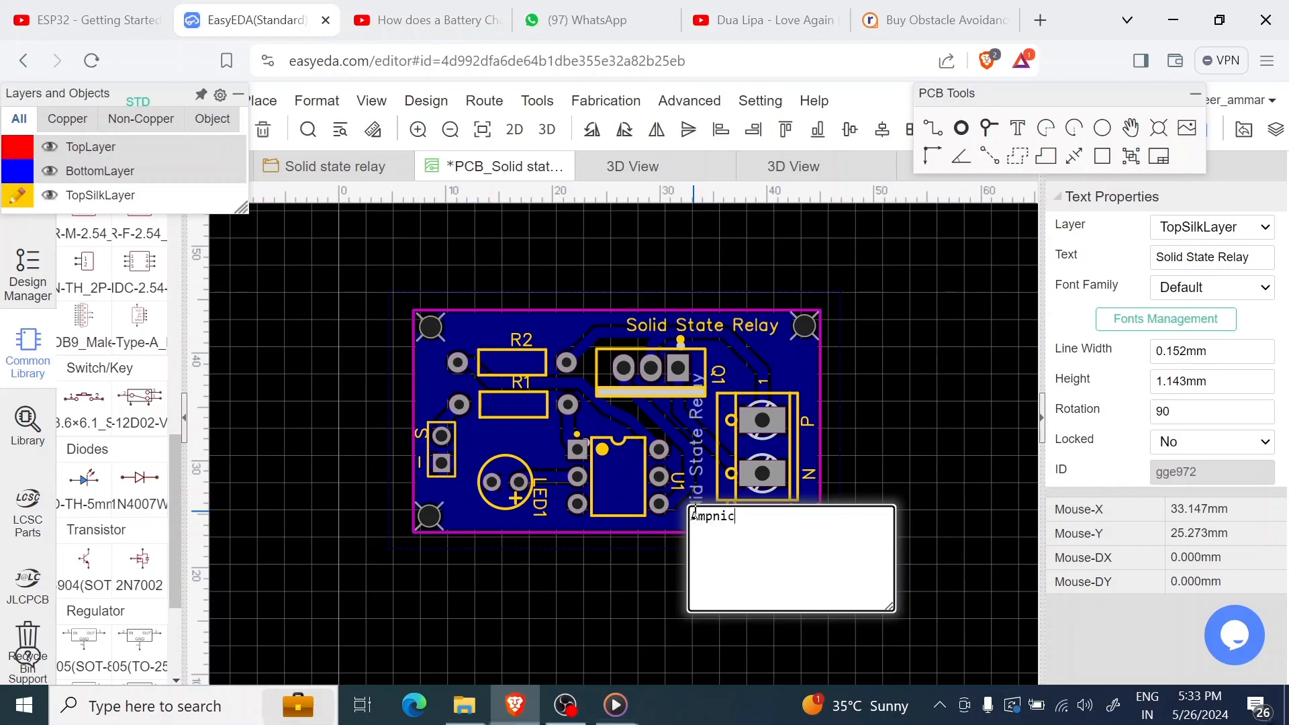
text(Ampnics.com)
key(Return)
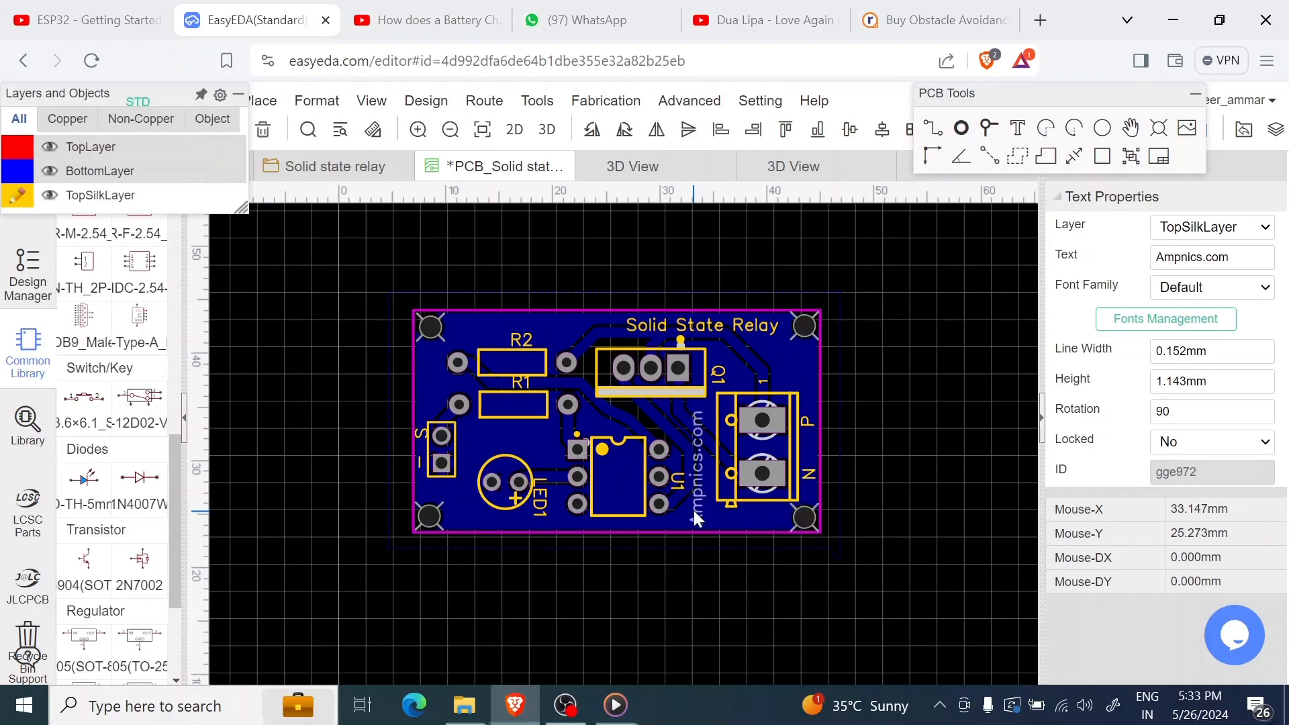
drag(694, 511, 446, 505)
key(space)
key(space)
key(space)
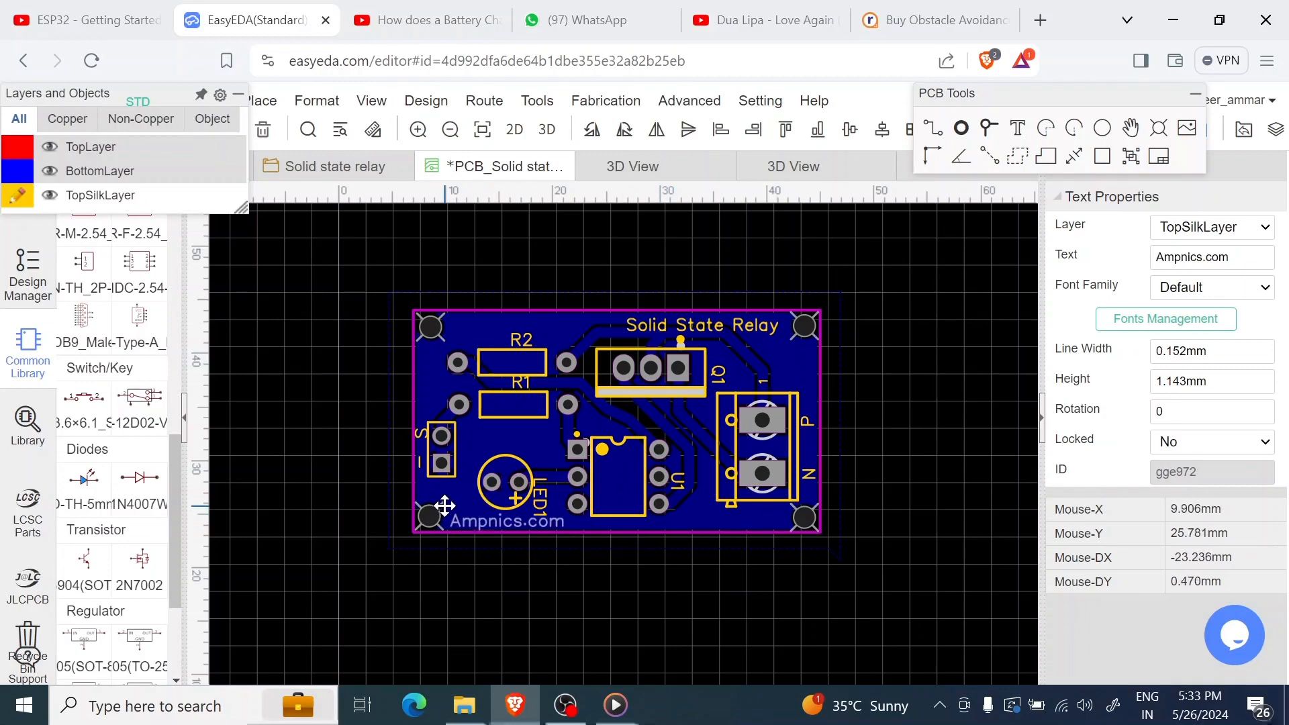
click(562, 619)
Shift the LED1 label up clear of the "Ampnics.com" text, and switch to the Solid state relay schematic.
click(544, 484)
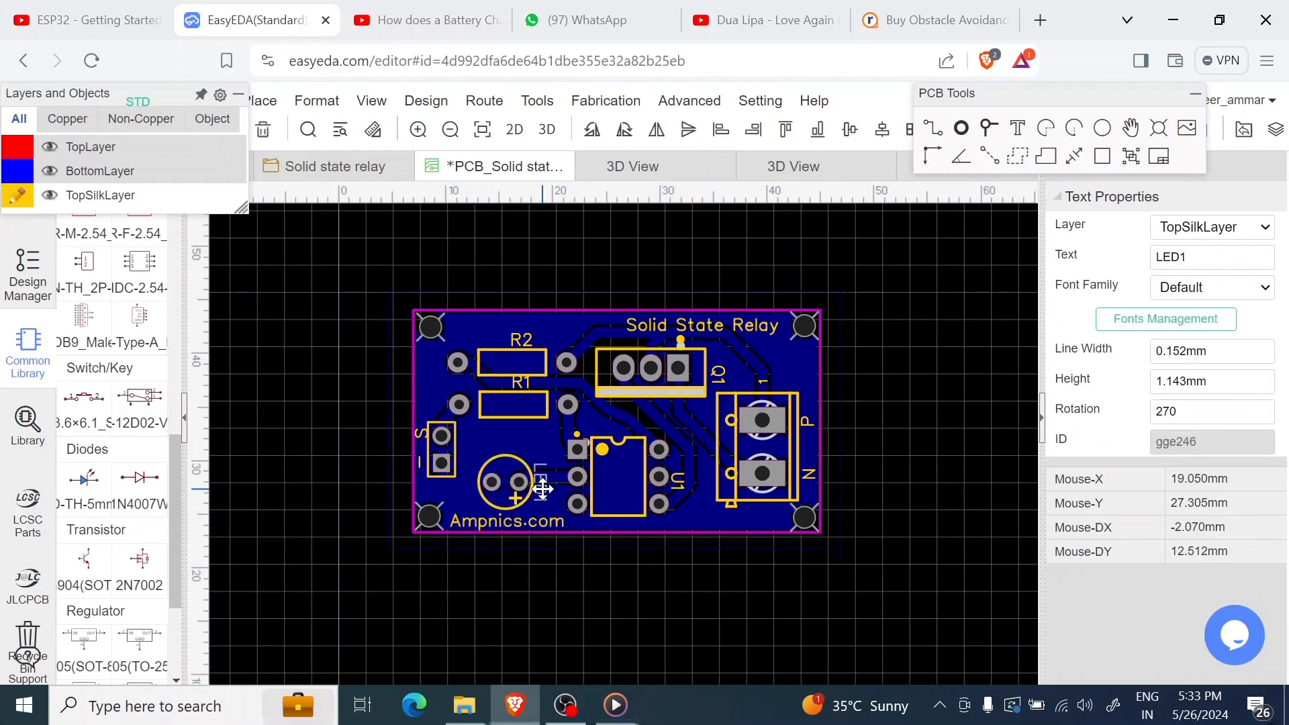
click(679, 582)
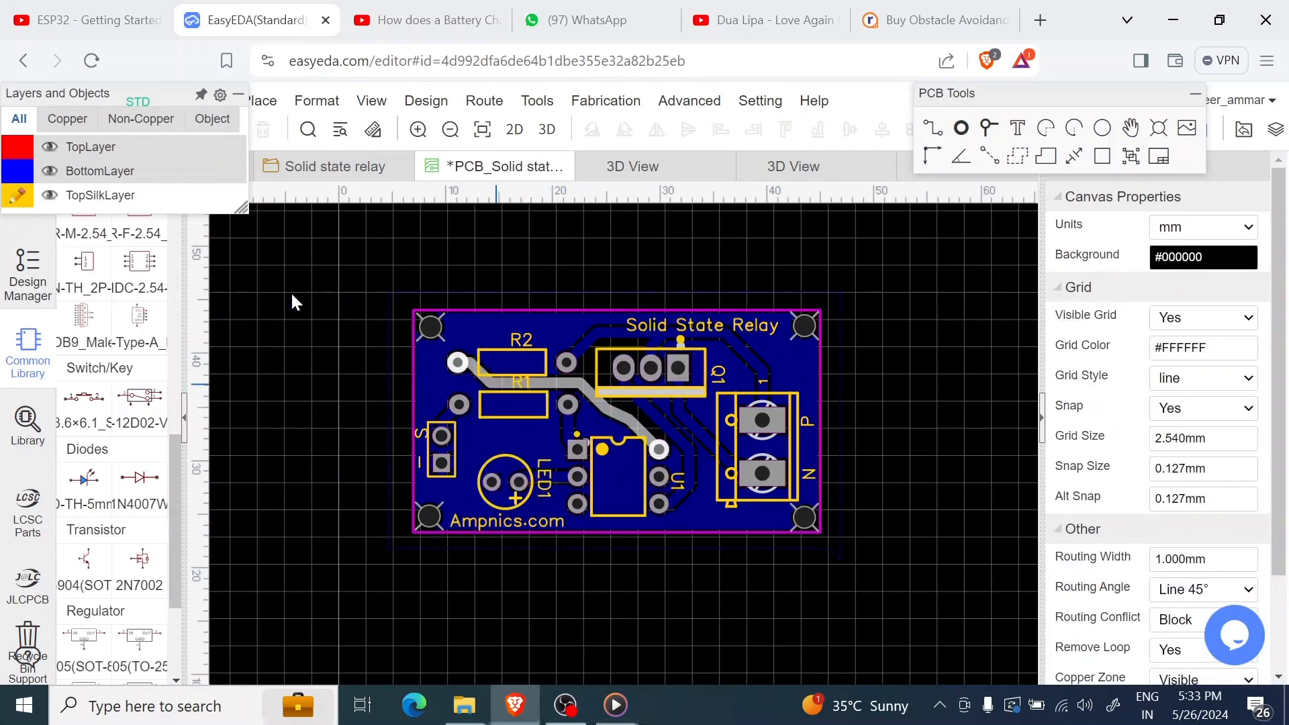
click(344, 167)
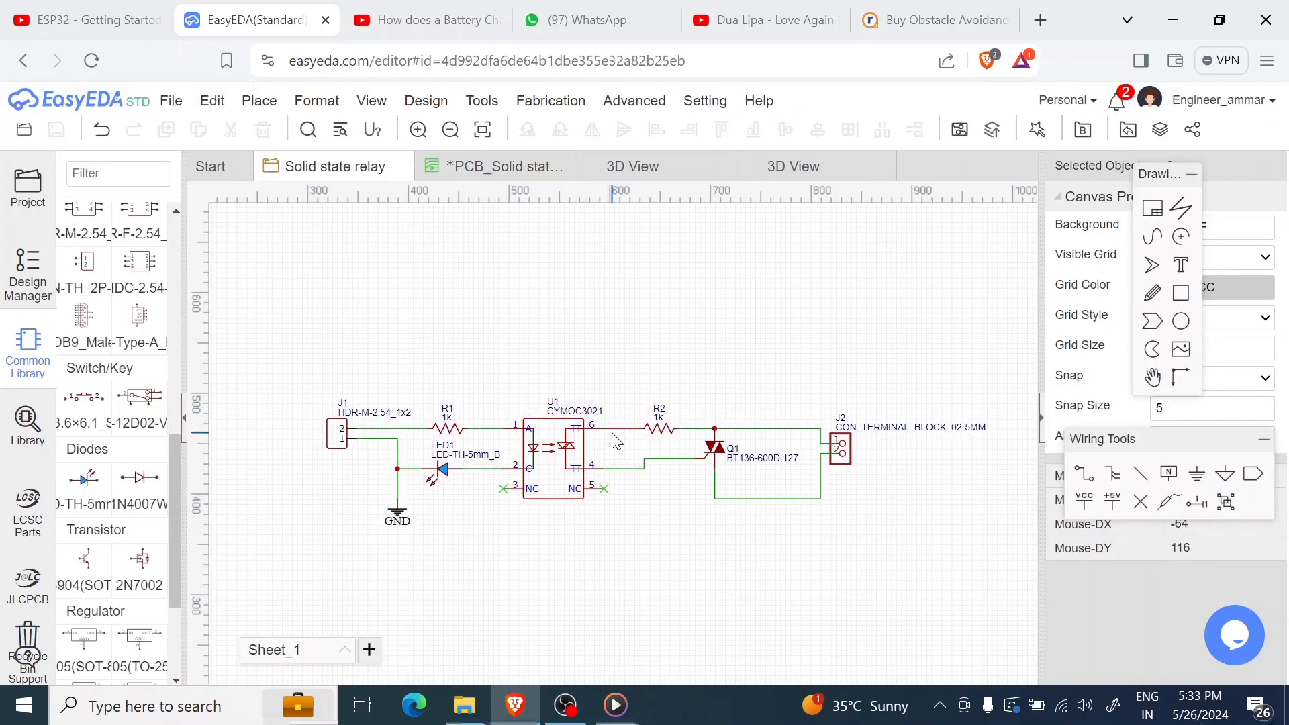
Change the value of resistor R2 in the schematic to 330E.
click(667, 430)
double_click(666, 430)
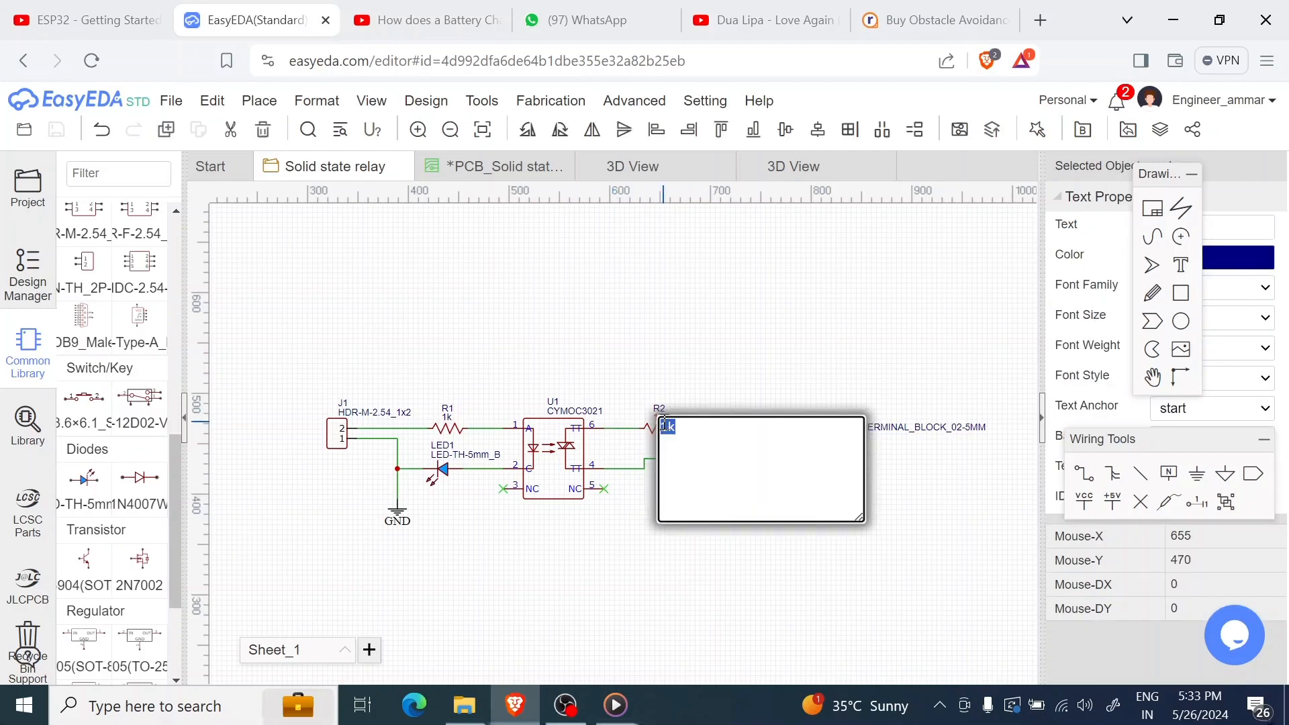
text(3.3)
text(0E)
key(Return)
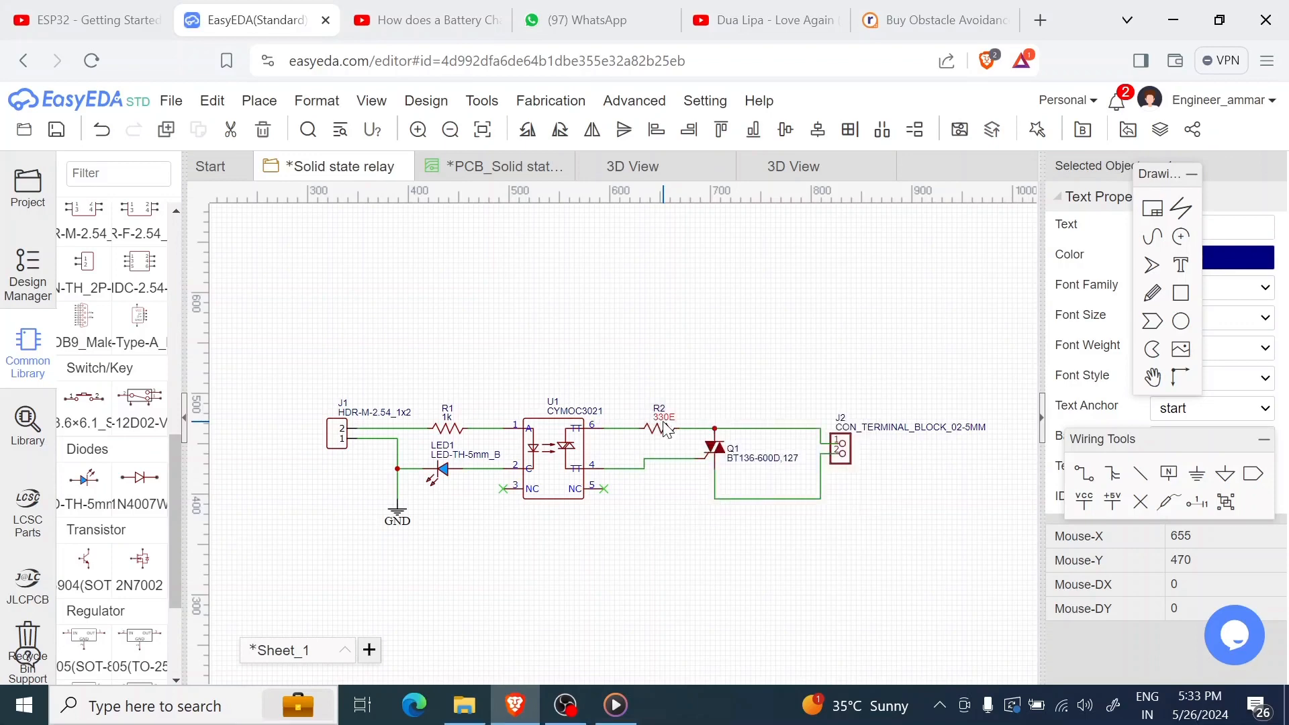
Change the value of resistor R1 in the schematic to 100E and deselect it.
double_click(450, 419)
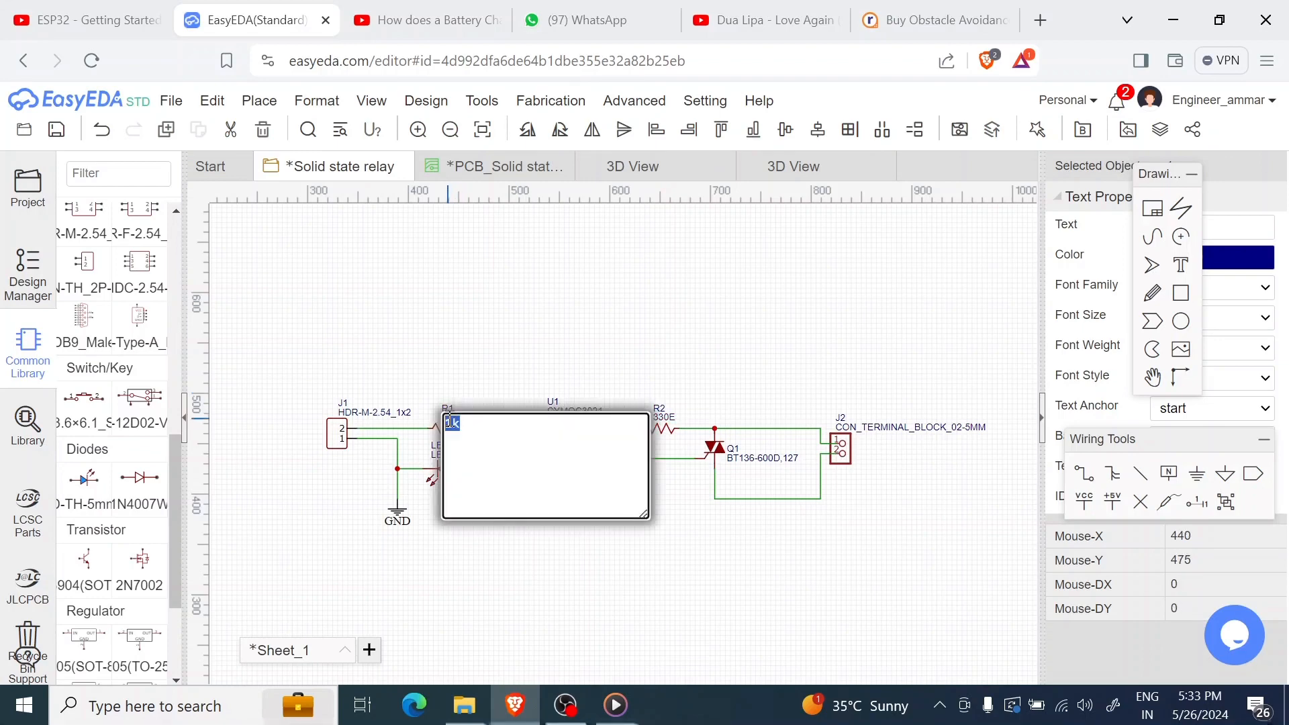
text(100E)
key(Return)
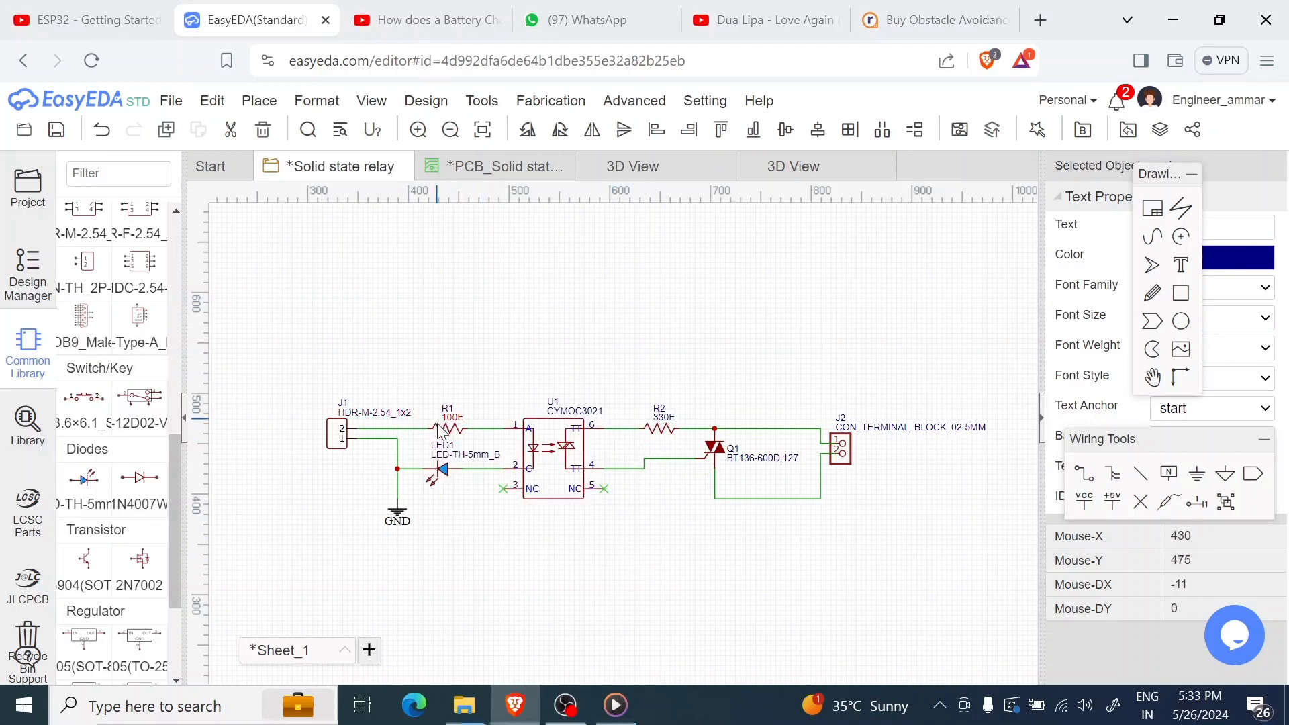
click(636, 547)
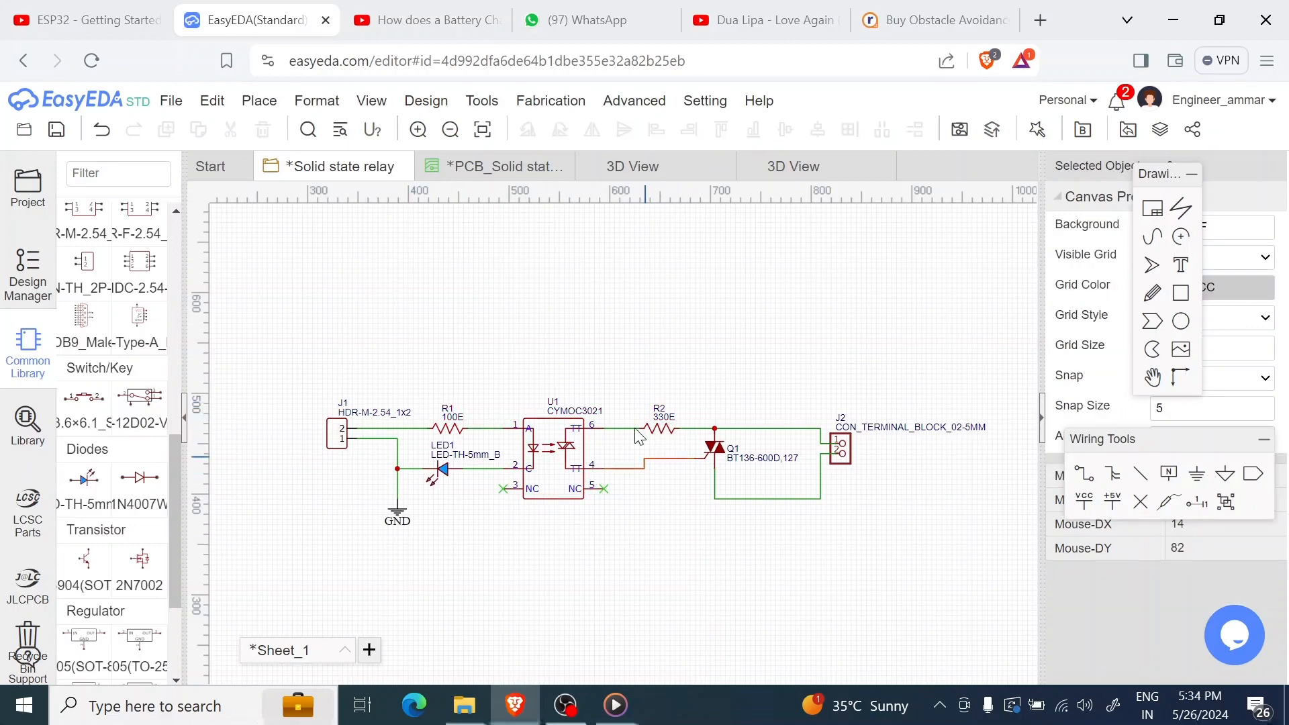
Switch to the solid state relay PCB layout and import the schematic changes into it.
click(470, 167)
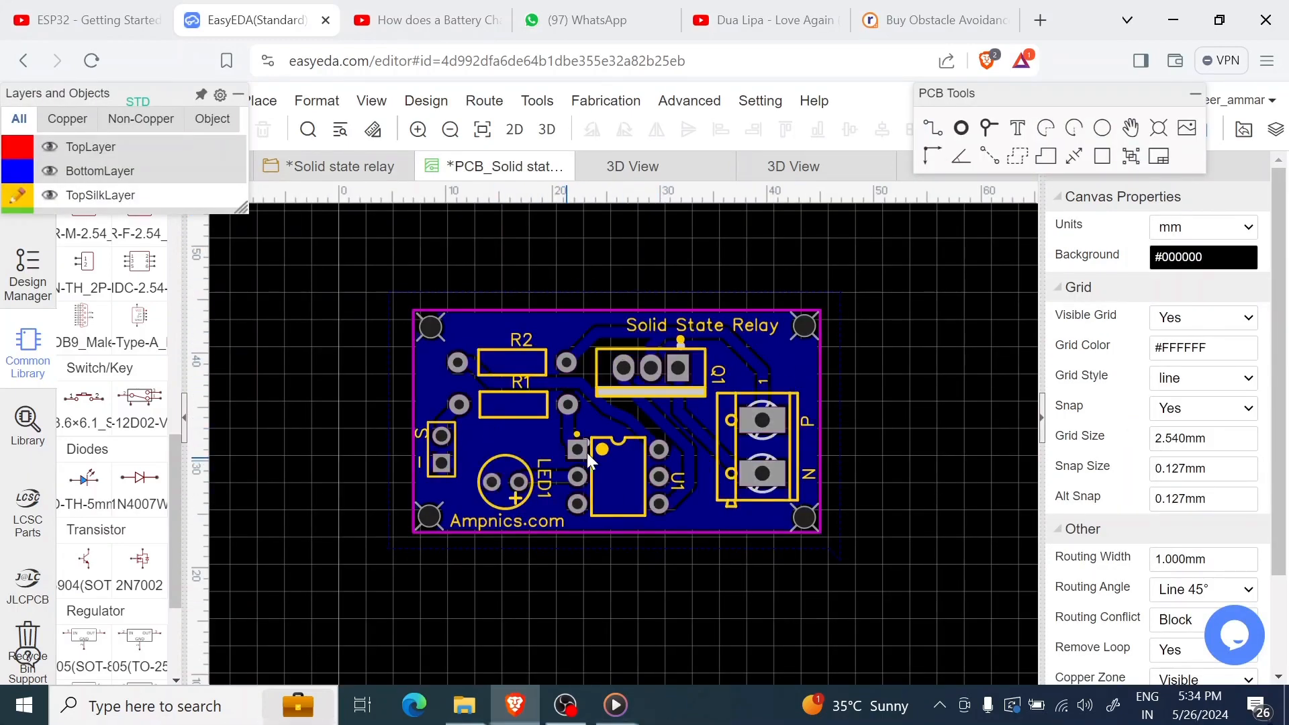
click(622, 501)
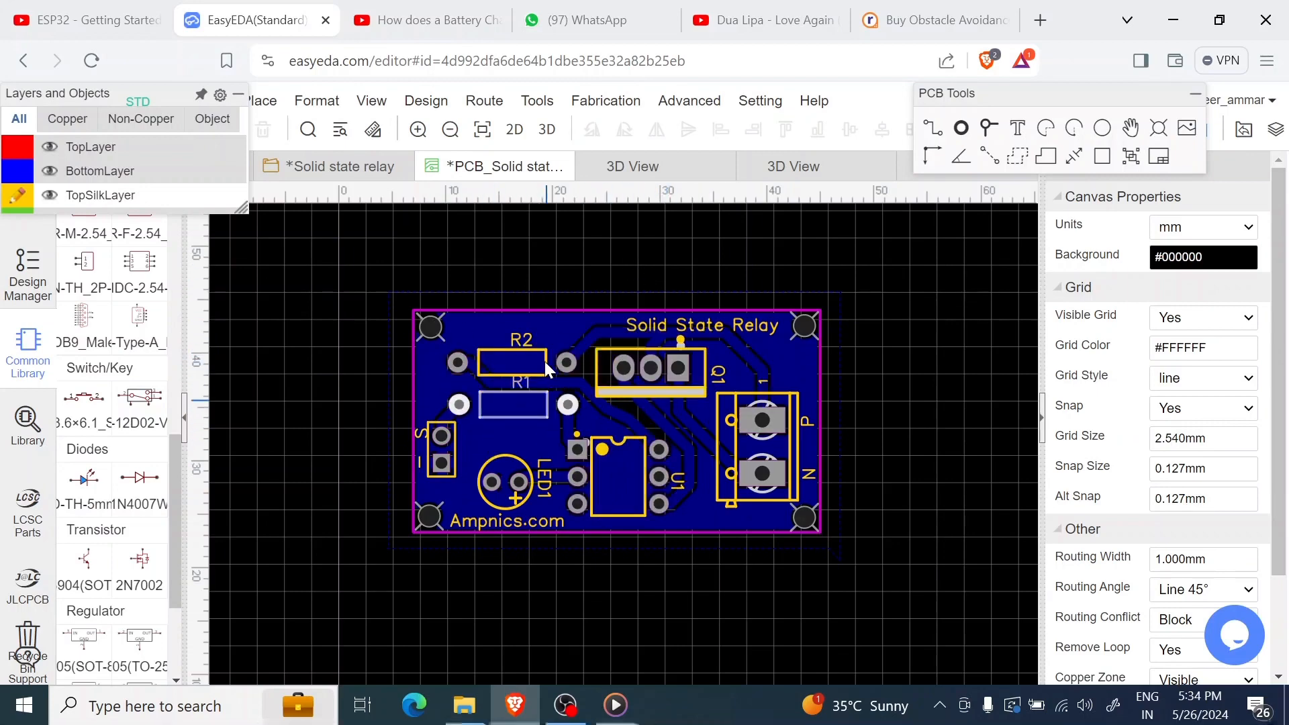
click(497, 107)
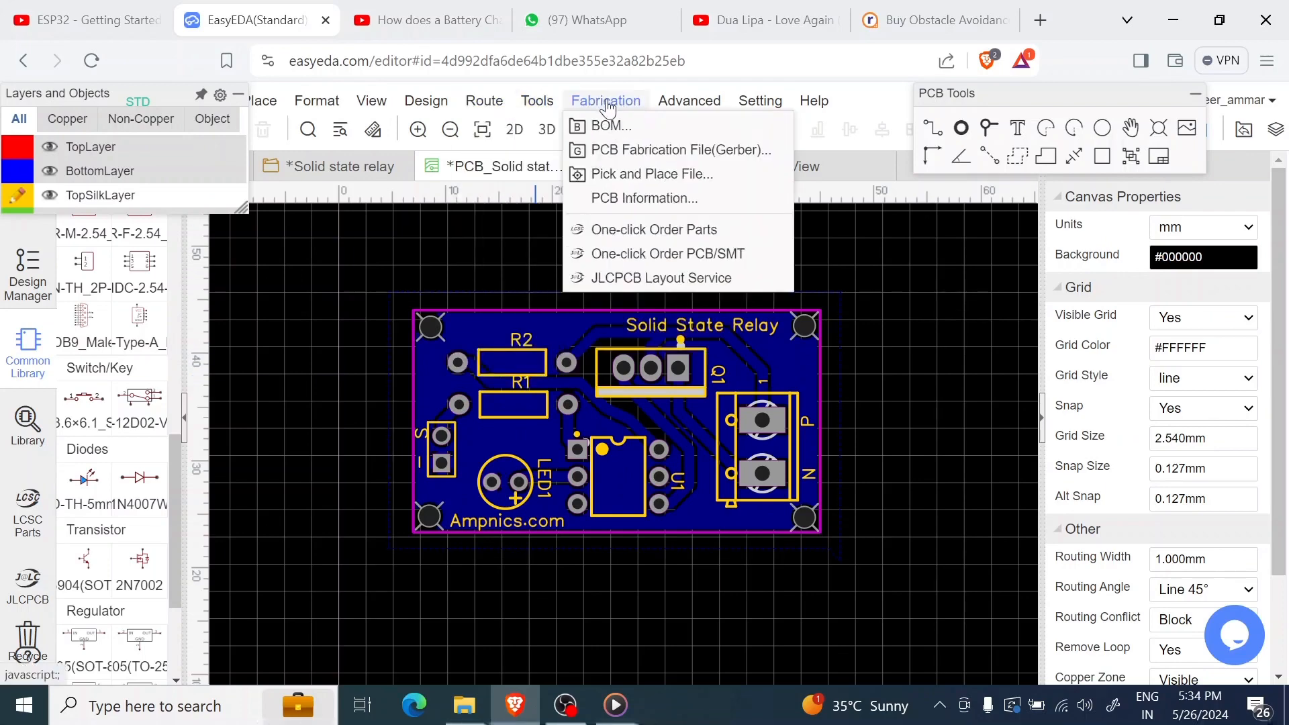
mouse_move(558, 107)
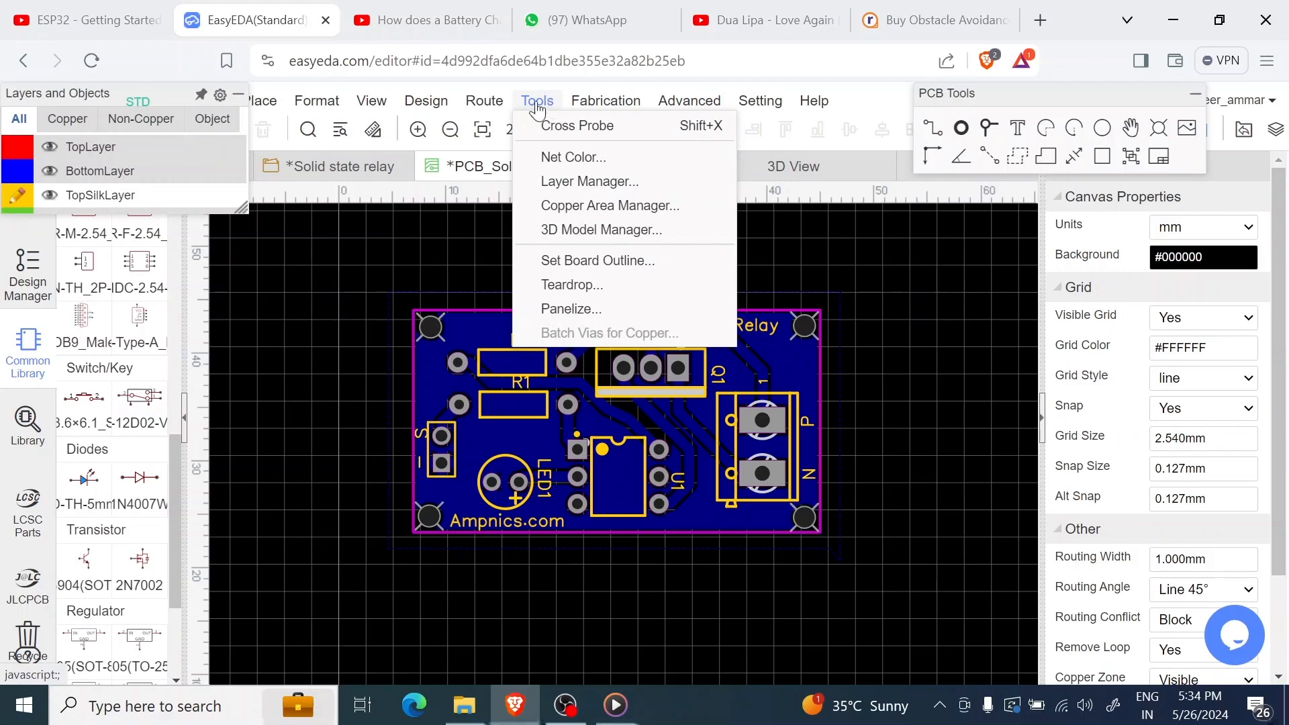
mouse_move(497, 115)
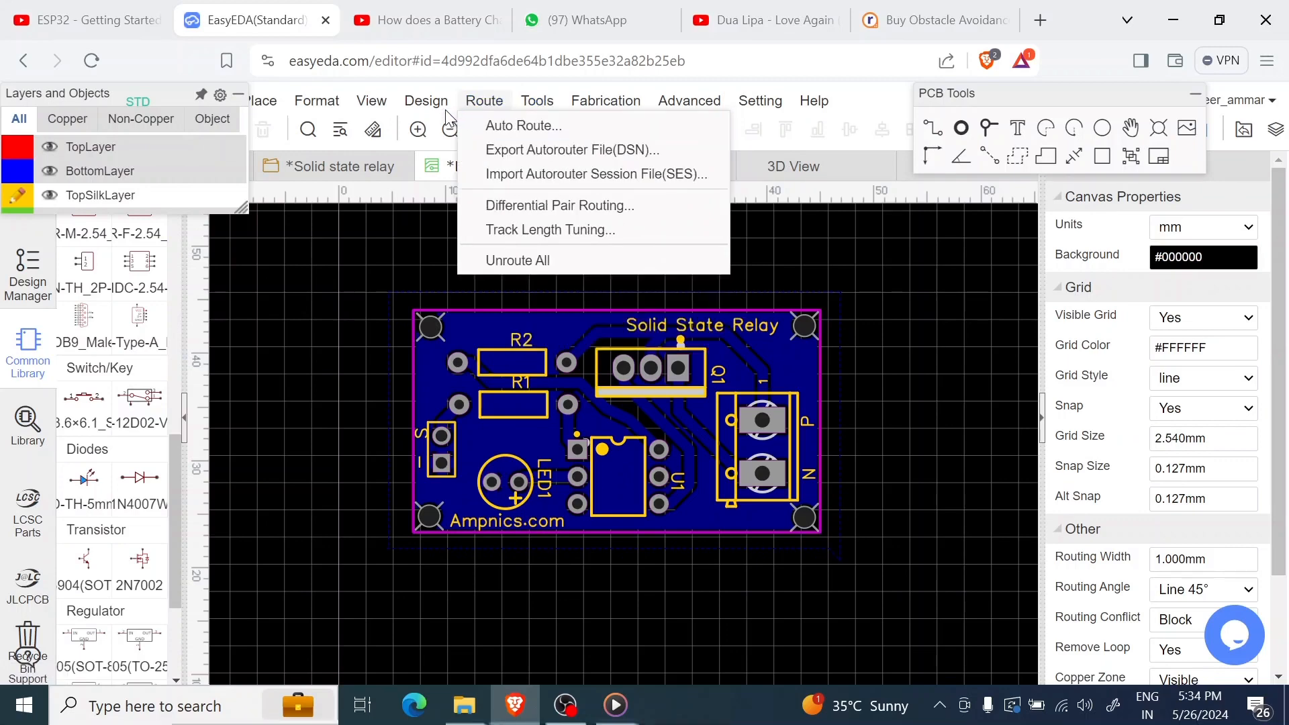
mouse_move(435, 111)
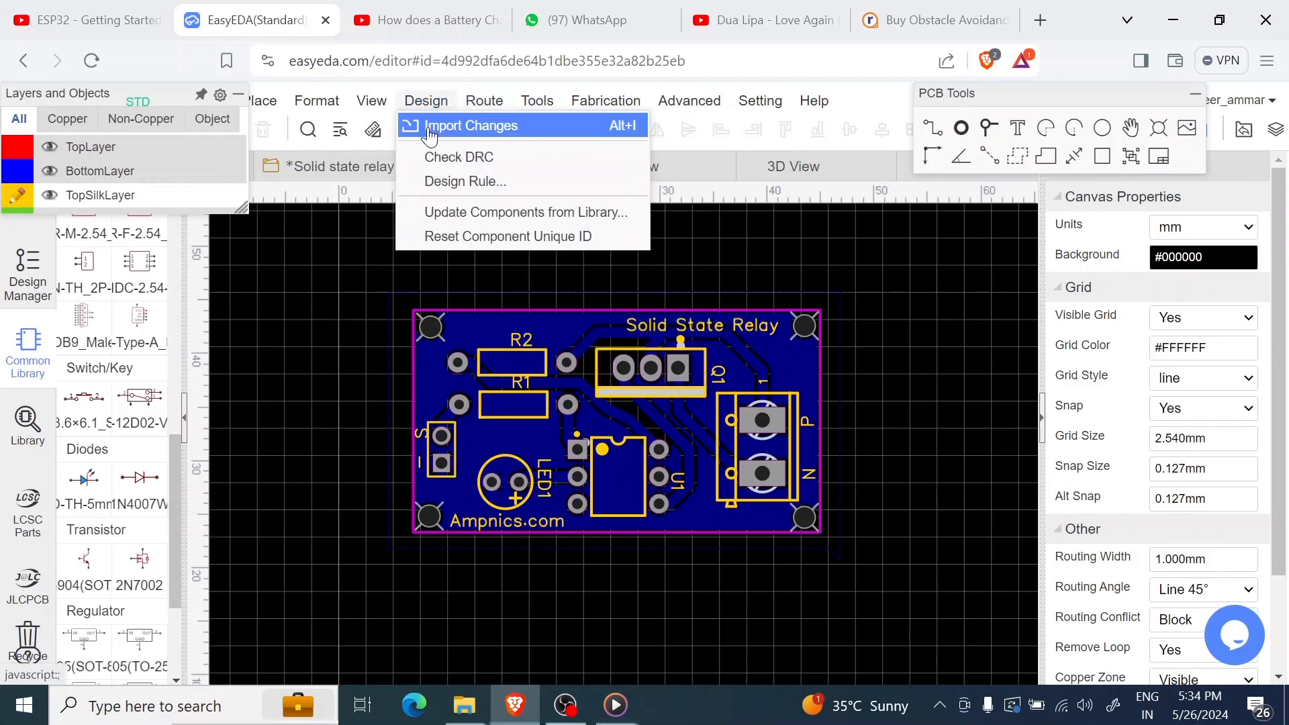